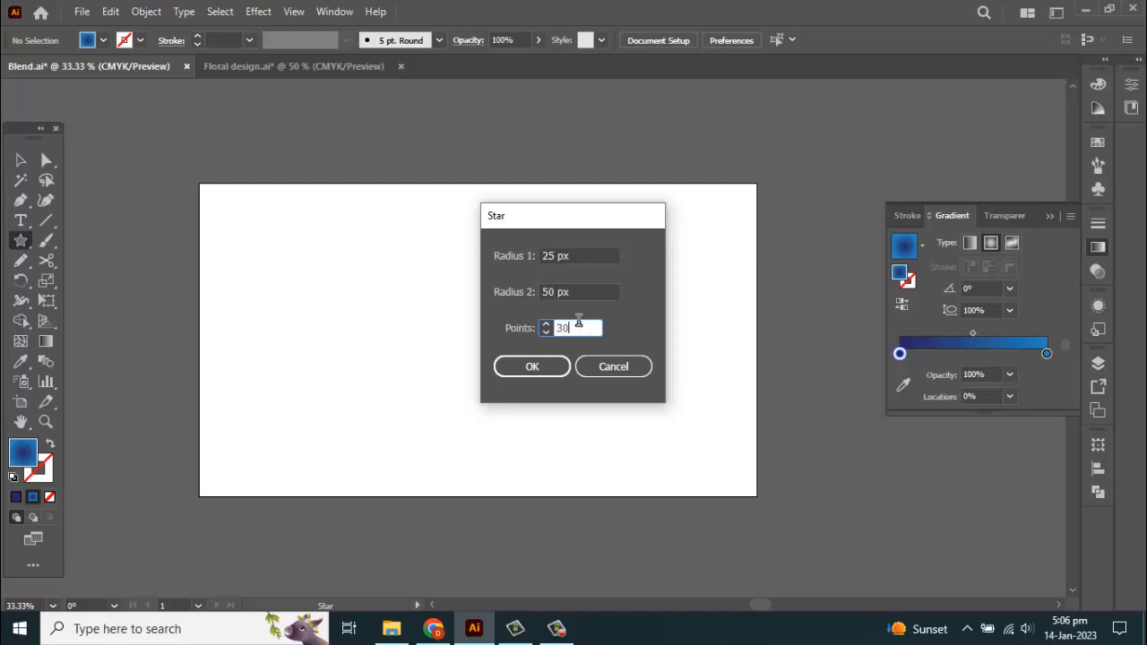
Create a star with radii of 25 px and 50 px and 30 points
{"action": "left_click", "coordinate": [570, 291]}
{"action": "left_click", "coordinate": [581, 255]}
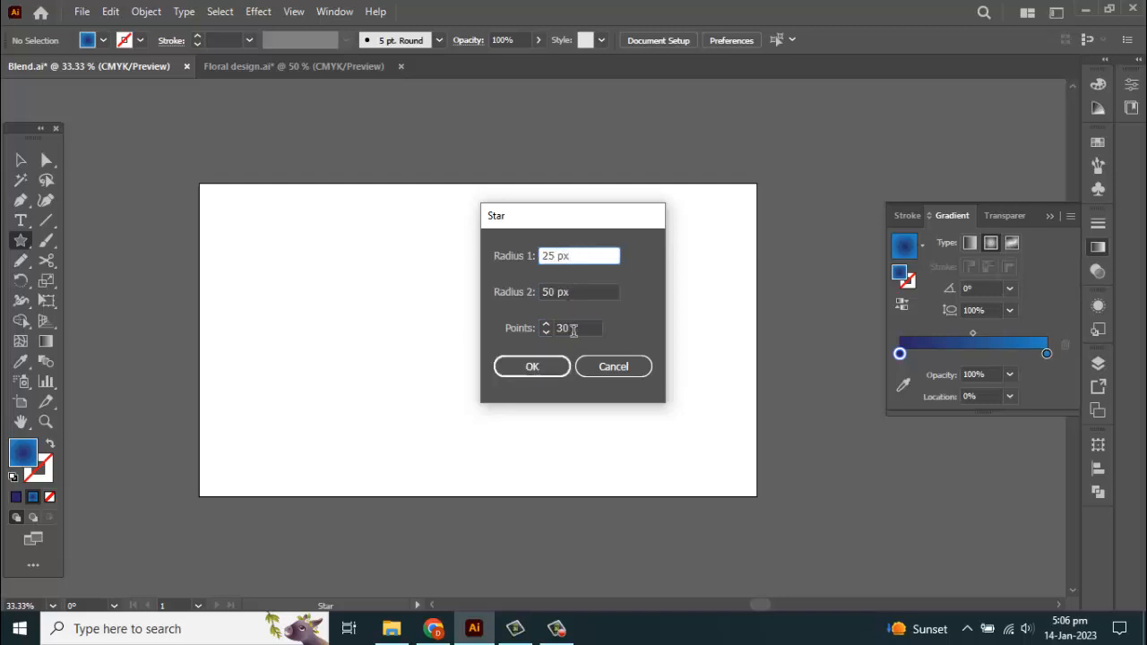
{"action": "left_click", "coordinate": [533, 367]}
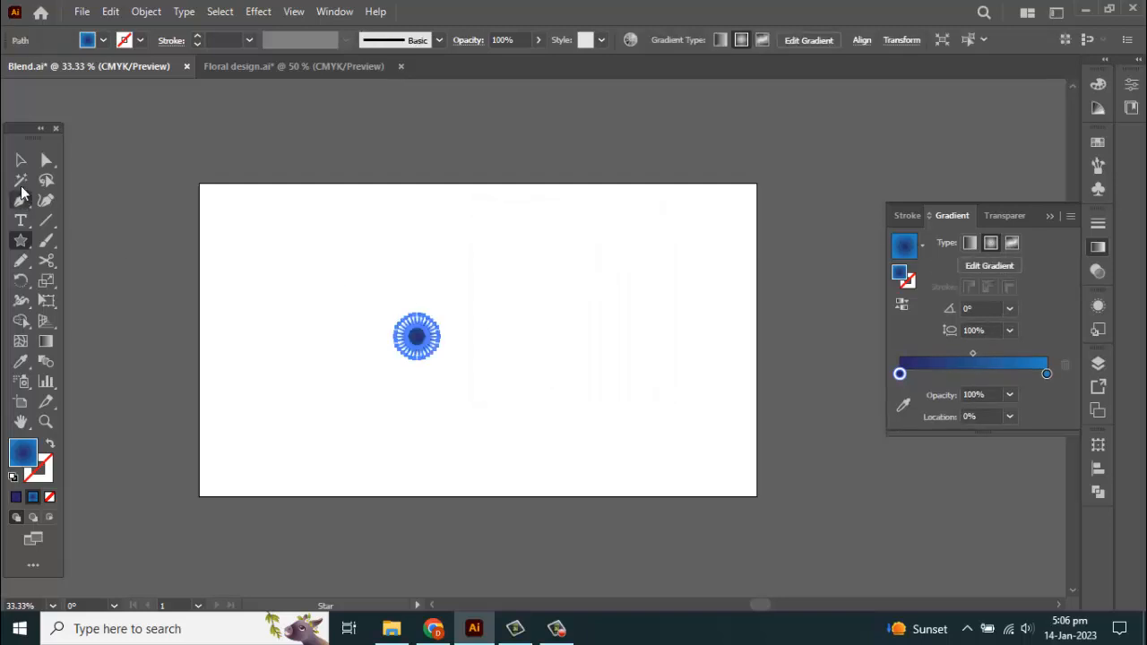
Enlarge the small star to several times its size, shift it slightly on the artboard, and deselect it
{"action": "left_click", "coordinate": [21, 161]}
{"action": "left_click_drag", "start_coordinate": [440, 361], "coordinate": [505, 421]}
{"action": "left_click_drag", "start_coordinate": [435, 351], "coordinate": [451, 360]}
{"action": "key", "text": "ctrl+shift+a"}
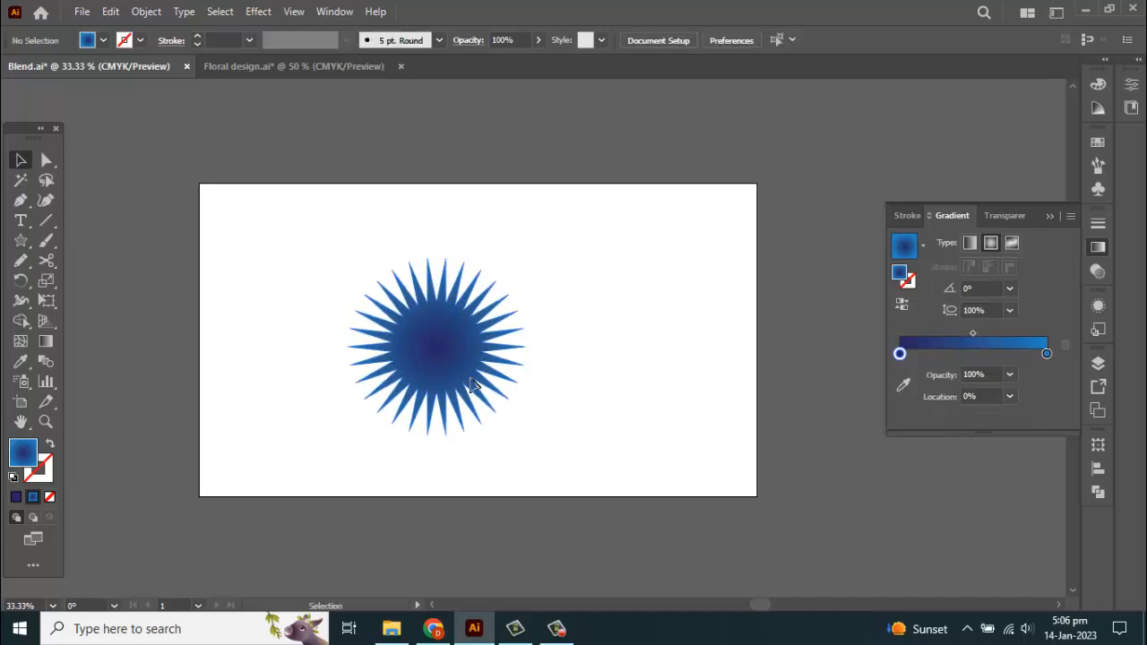
{"action": "scroll", "coordinate": [446, 366], "scroll_direction": "up", "scroll_amount": 1}
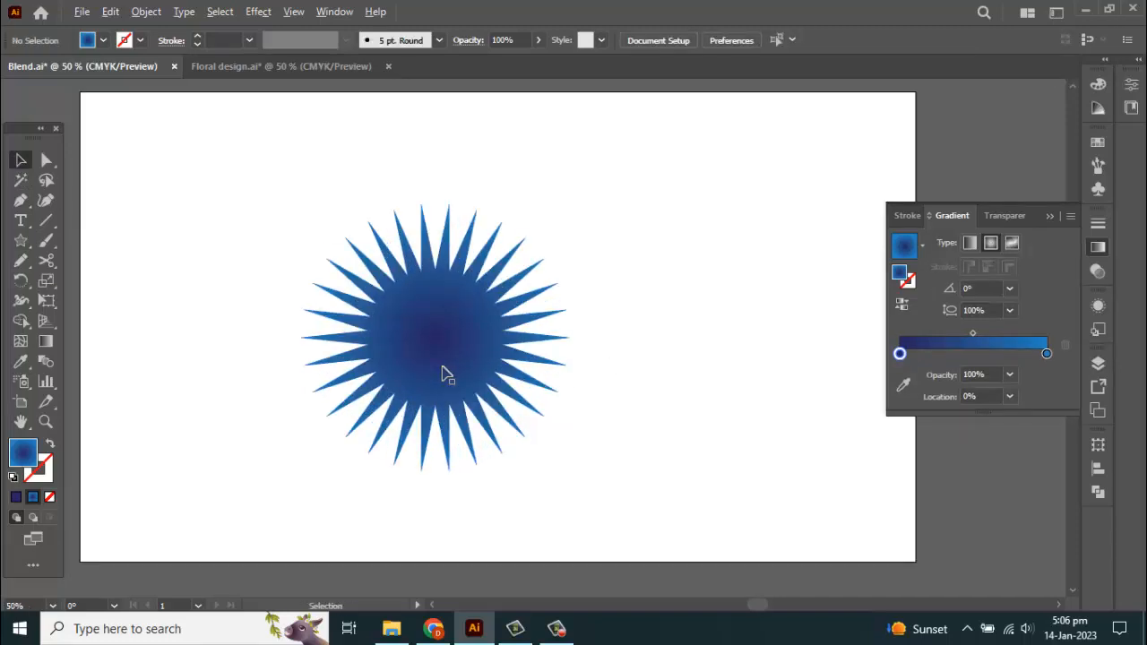
{"action": "scroll", "coordinate": [445, 375], "scroll_direction": "down", "scroll_amount": 1}
{"action": "scroll", "coordinate": [439, 350], "scroll_direction": "up", "scroll_amount": 1}
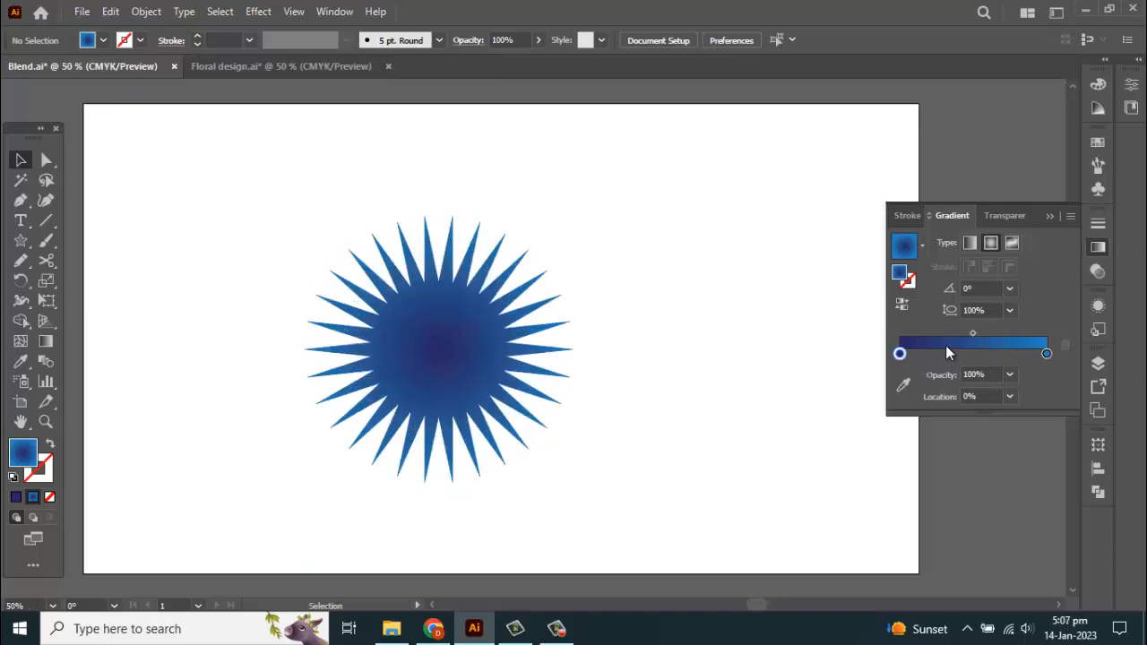
Try to add a blue stop at about 85% of the radial gradient and set the end stop's opacity to 0% with nothing selected
{"action": "mouse_move", "coordinate": [900, 353]}
{"action": "left_mouse_down"}
{"action": "mouse_move", "coordinate": [929, 353]}
{"action": "mouse_move", "coordinate": [898, 355]}
{"action": "left_mouse_up"}
{"action": "left_click", "coordinate": [1029, 354]}
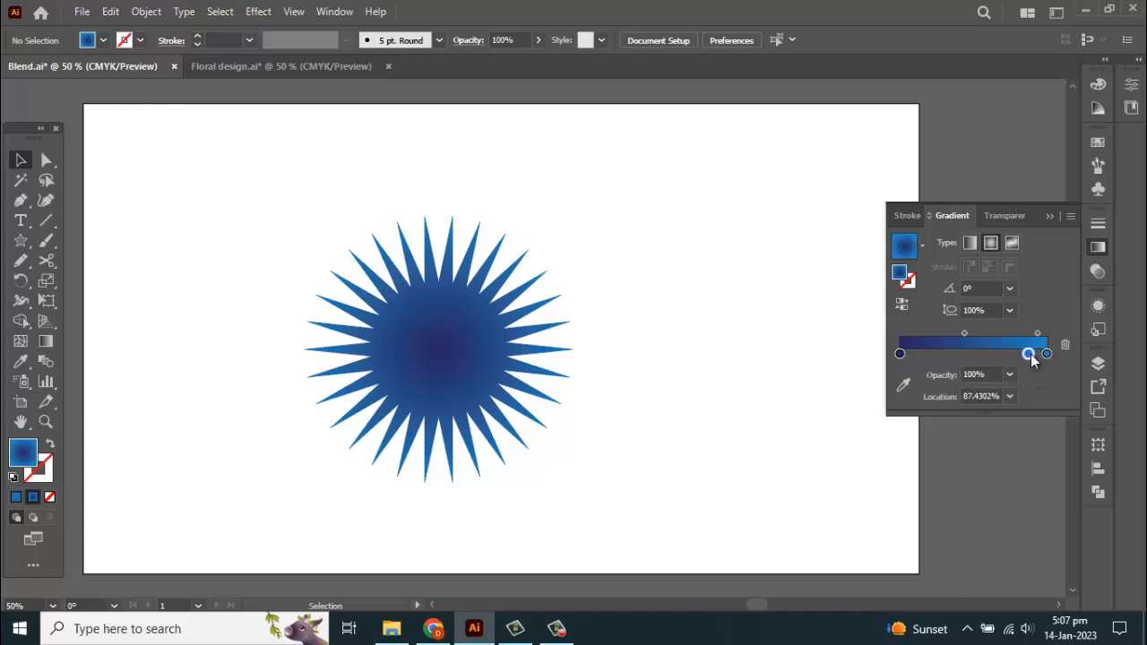
{"action": "left_click", "coordinate": [1047, 353]}
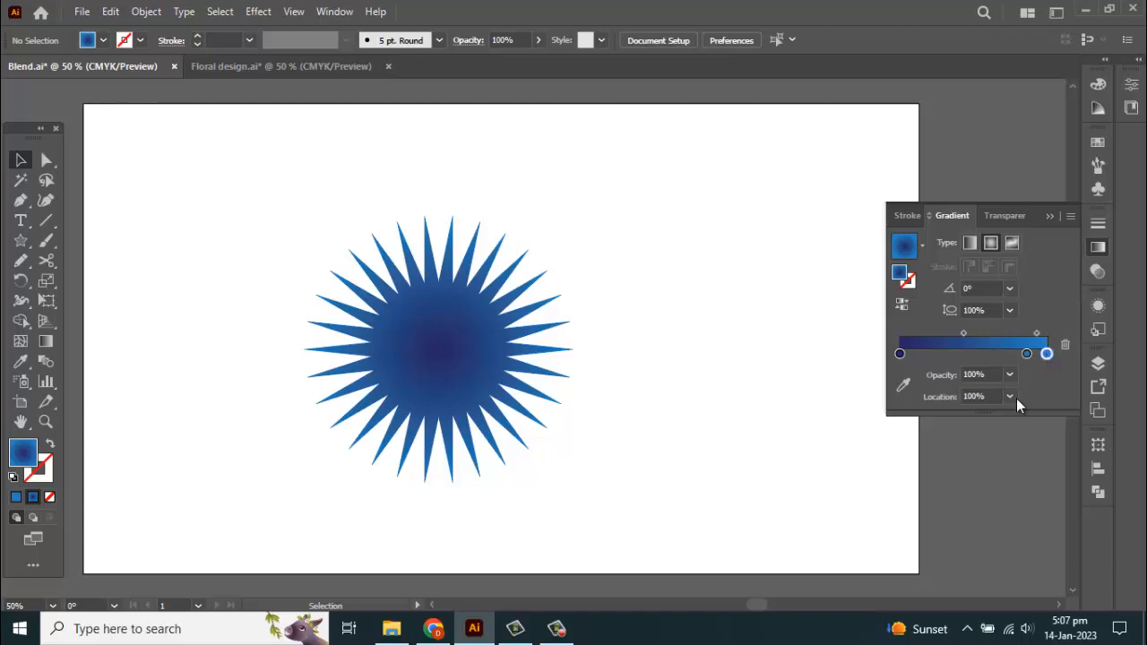
{"action": "left_click", "coordinate": [1010, 375]}
{"action": "left_click", "coordinate": [1026, 392]}
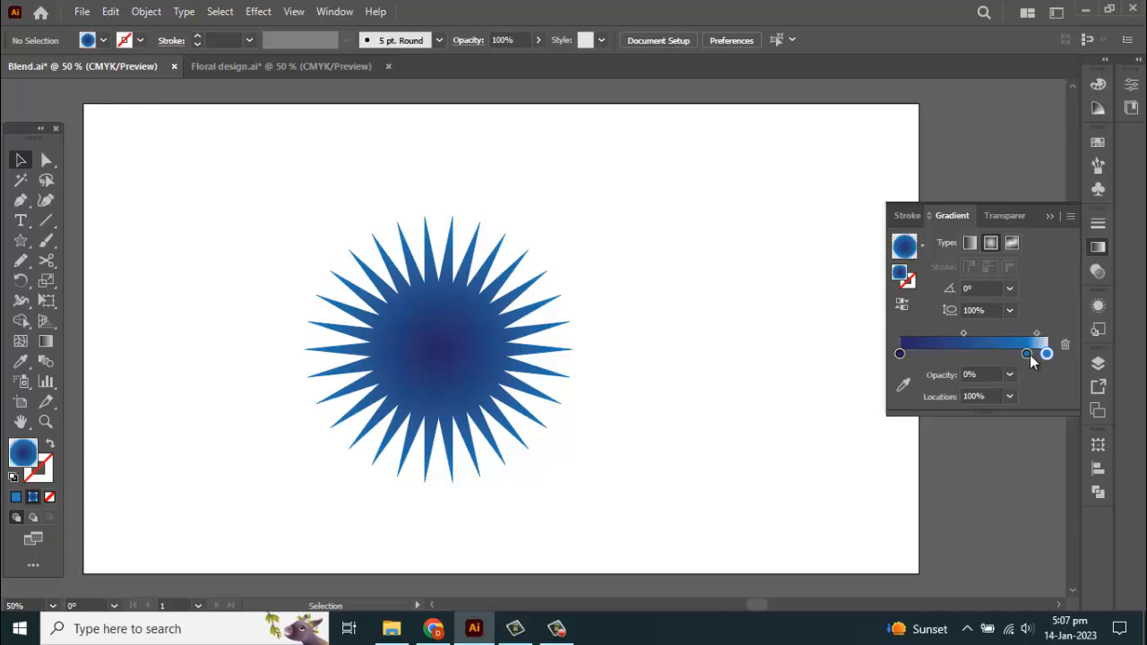
{"action": "left_click_drag", "start_coordinate": [1030, 355], "coordinate": [1020, 355]}
{"action": "left_click_drag", "start_coordinate": [960, 333], "coordinate": [1026, 355]}
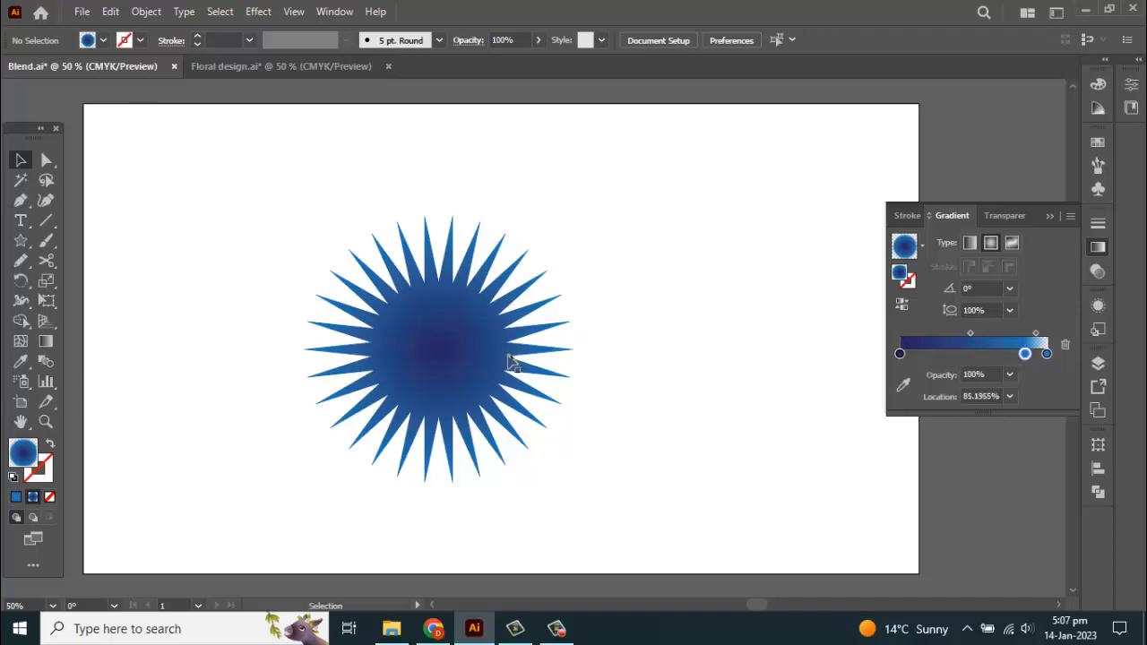
{"action": "left_click", "coordinate": [468, 373]}
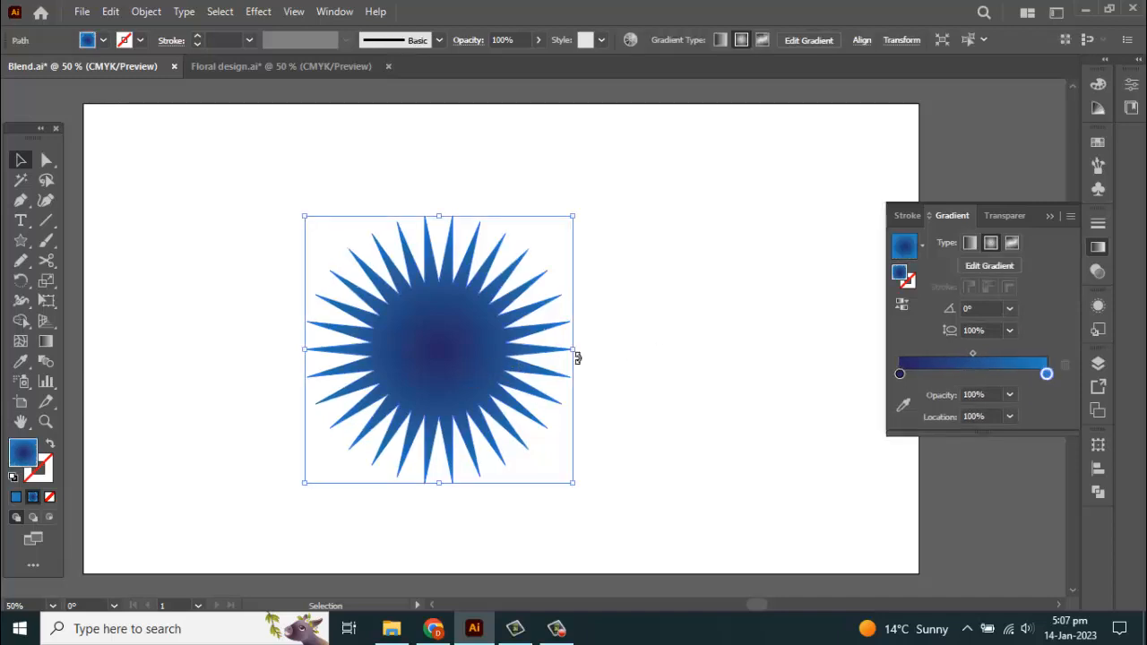
{"action": "left_click", "coordinate": [679, 353]}
Add a blue stop at about 87% to the star's radial gradient and set its end stop's opacity to 0%
{"action": "left_click", "coordinate": [464, 371]}
{"action": "left_click", "coordinate": [1031, 374]}
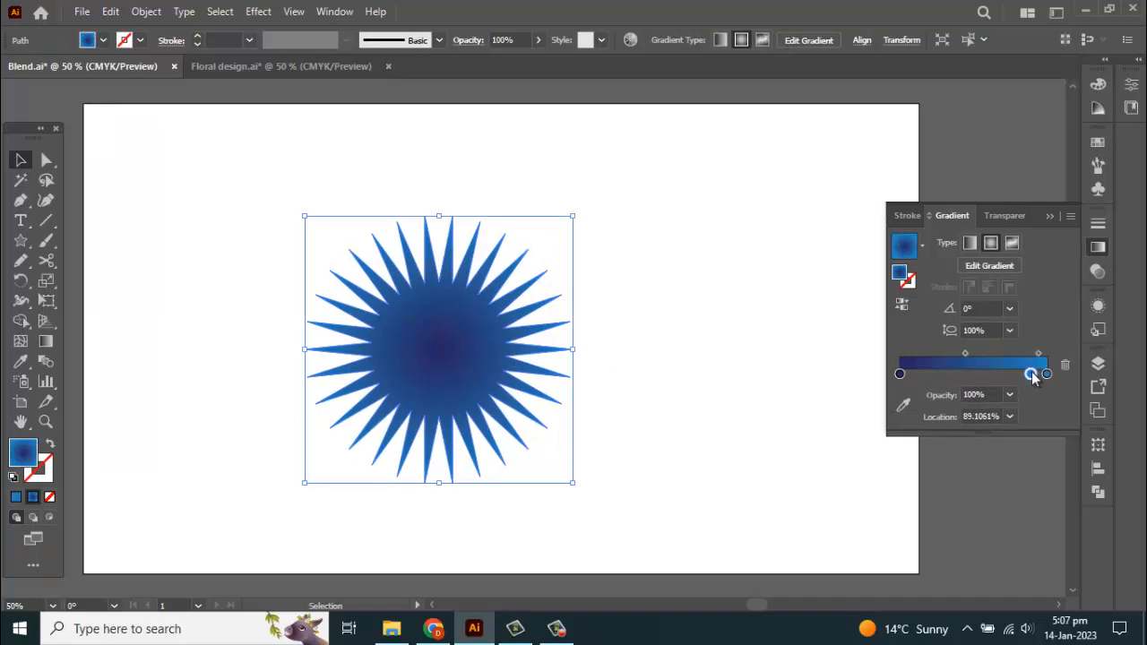
{"action": "left_click_drag", "start_coordinate": [1033, 377], "coordinate": [1029, 376]}
{"action": "left_click", "coordinate": [1047, 376]}
{"action": "double_click", "coordinate": [1047, 375]}
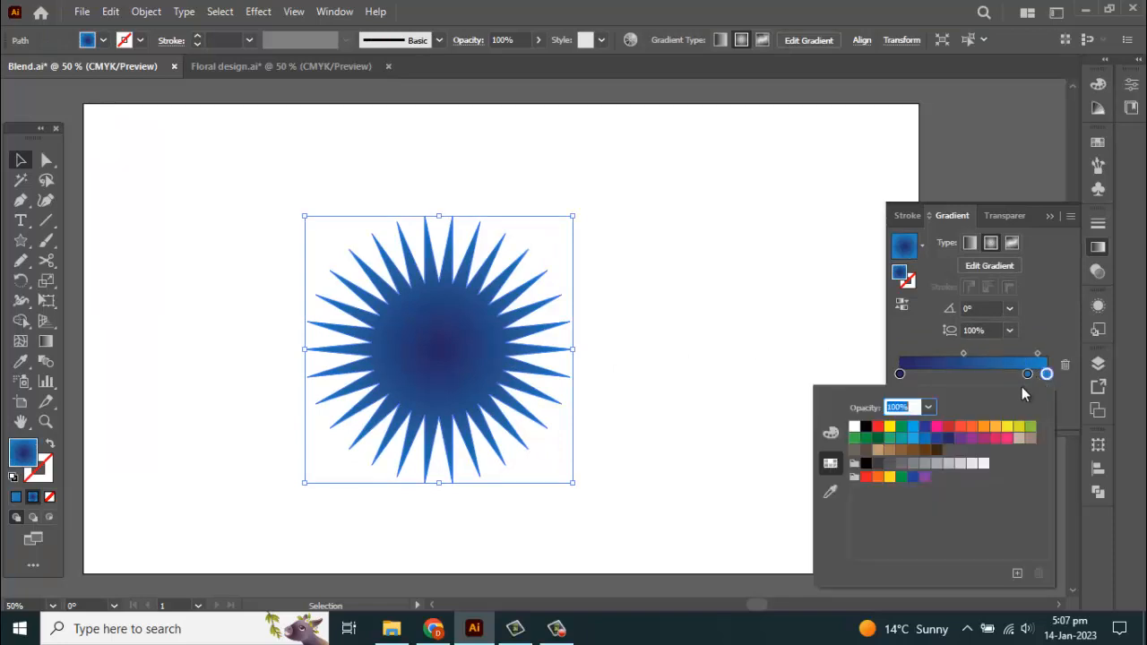
{"action": "key", "text": "Escape"}
{"action": "left_click", "coordinate": [1010, 396]}
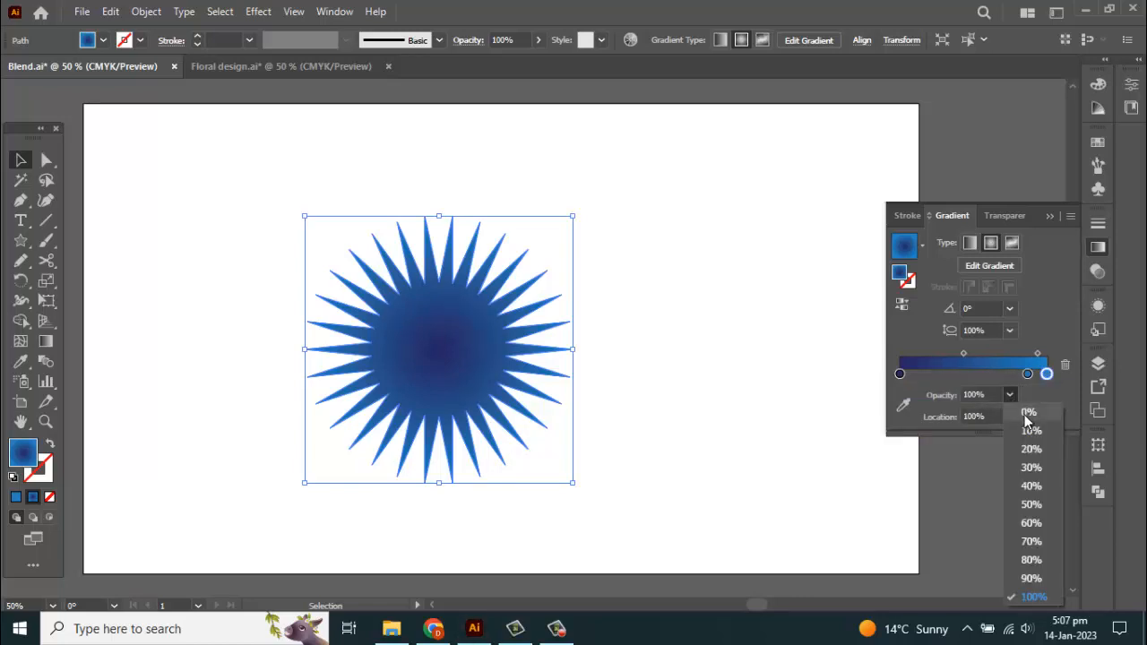
{"action": "left_click", "coordinate": [1018, 412]}
Shift the midpoint between the star gradient's dark and blue stops to about 55%, and deselect the star
{"action": "left_click", "coordinate": [1028, 375]}
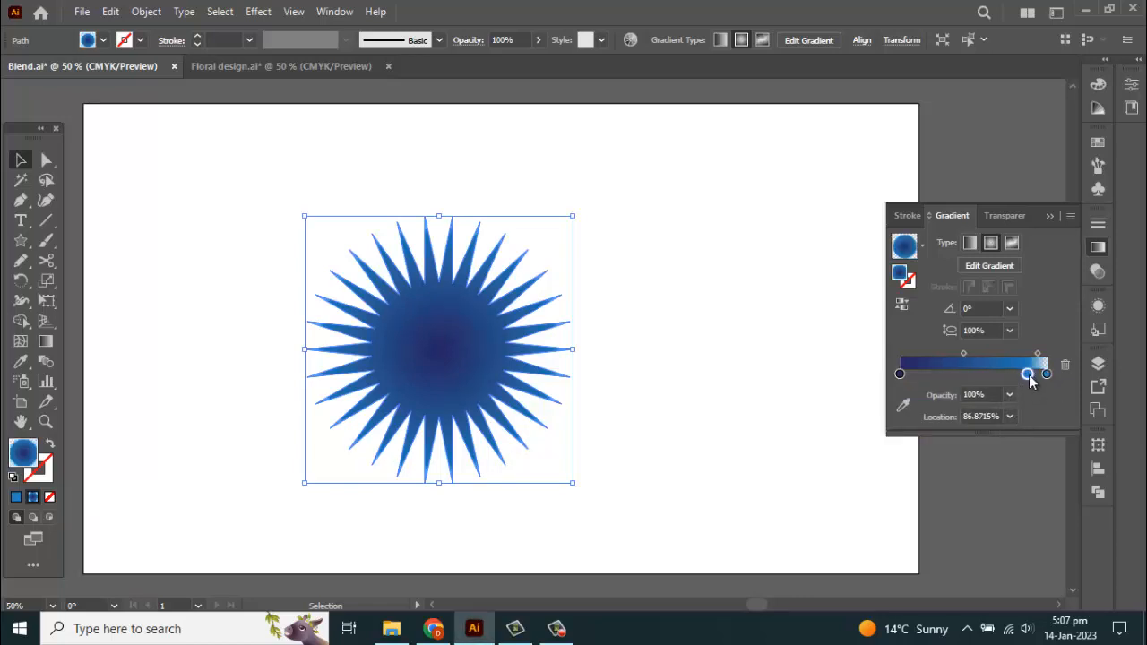
{"action": "left_click", "coordinate": [964, 354]}
{"action": "left_click_drag", "start_coordinate": [964, 353], "coordinate": [970, 353]}
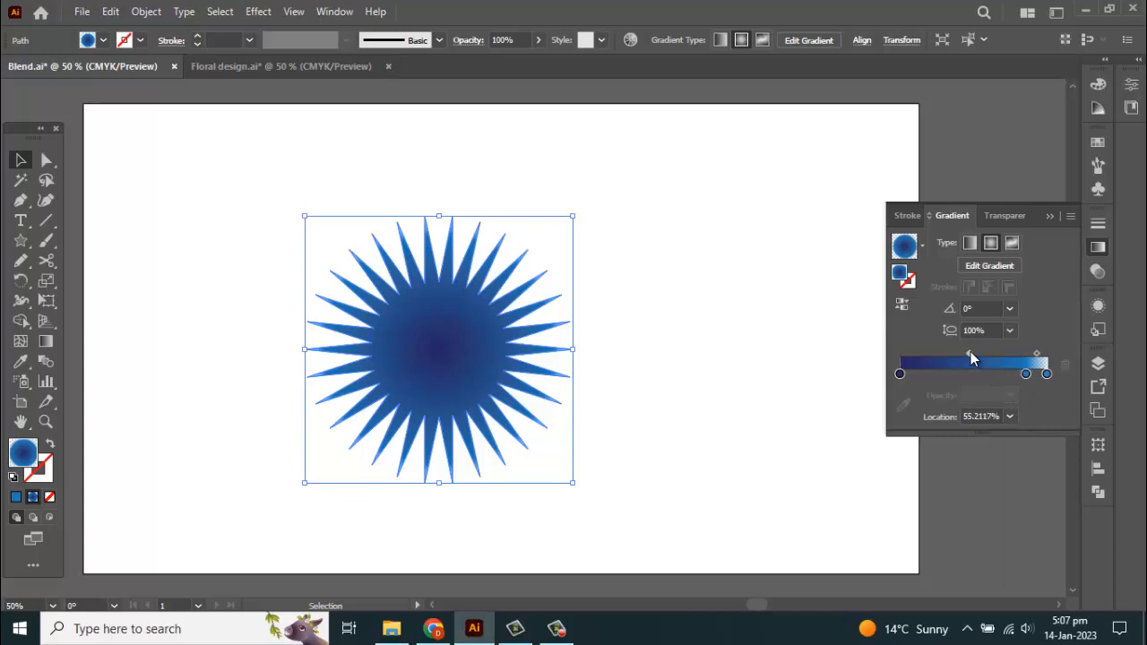
{"action": "left_click", "coordinate": [541, 352]}
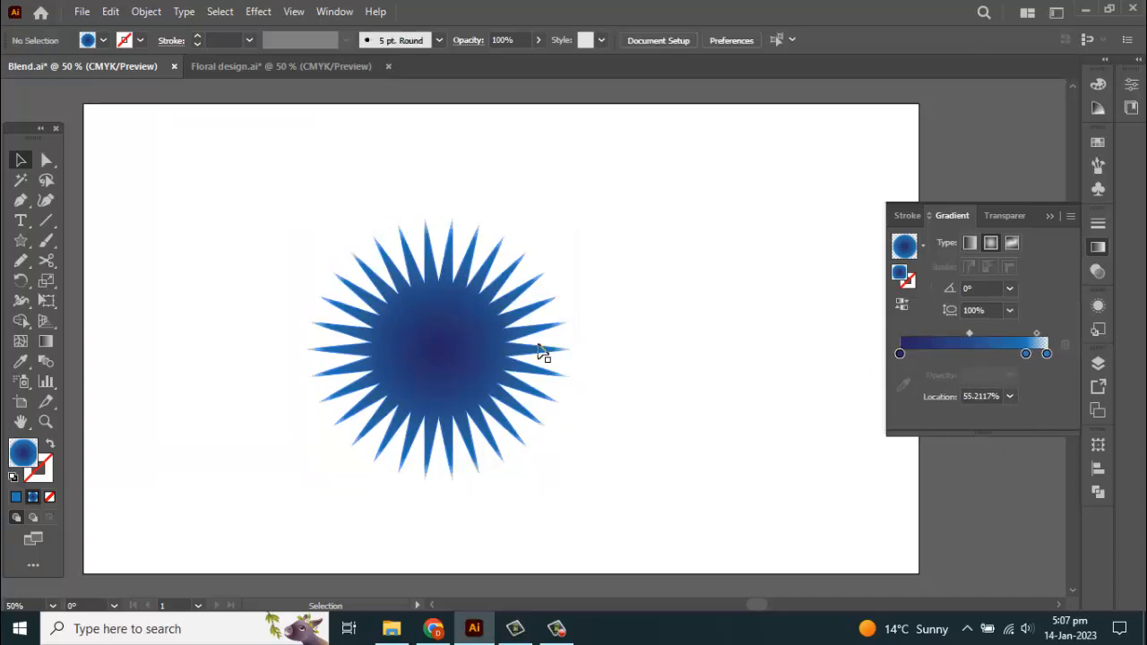
Round all of the star's spike tips and inner corners to the maximum using the live corners
{"action": "left_click", "coordinate": [467, 347]}
{"action": "scroll", "coordinate": [408, 286], "scroll_direction": "up", "scroll_amount": 1}
{"action": "scroll", "coordinate": [408, 287], "scroll_direction": "up", "scroll_amount": 1}
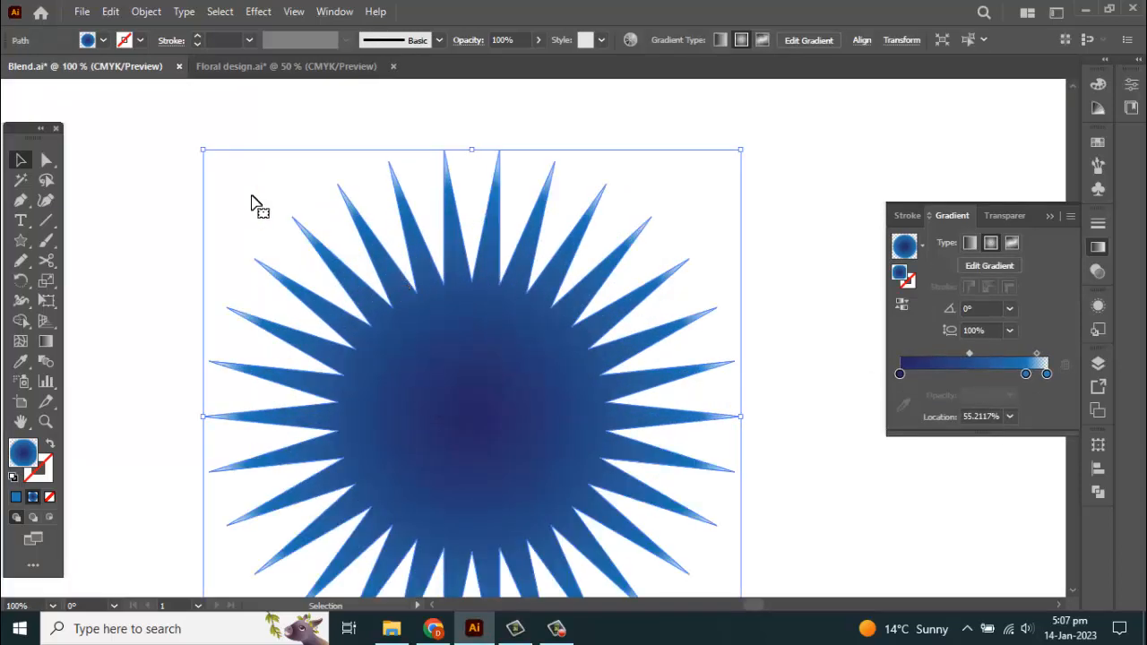
{"action": "left_click", "coordinate": [47, 162]}
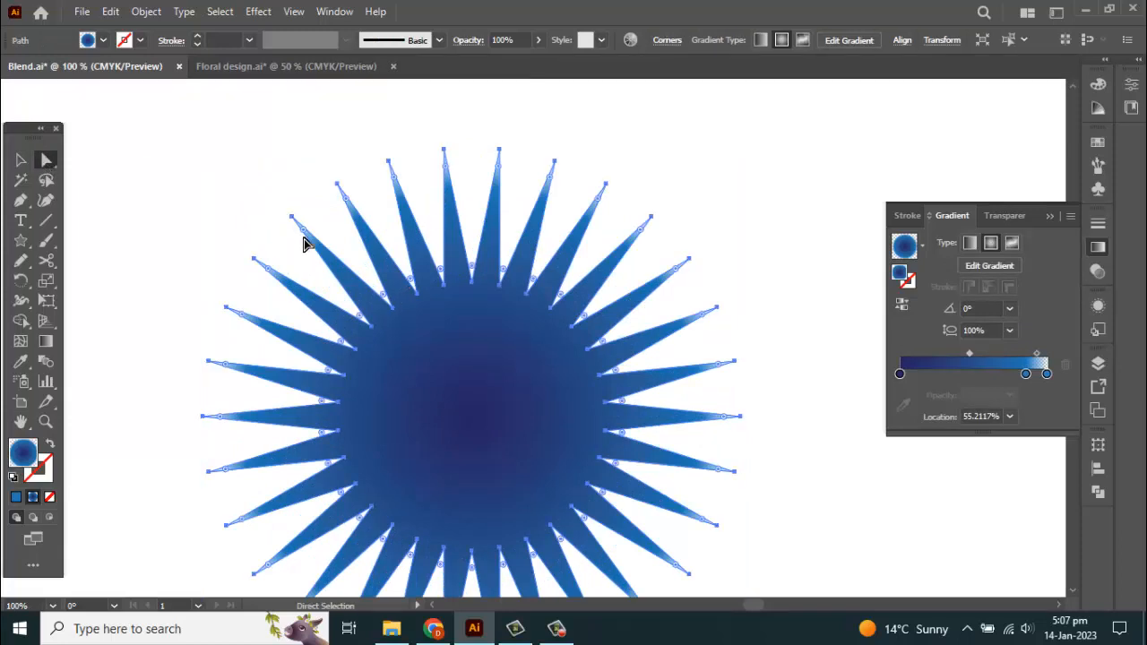
{"action": "left_click_drag", "start_coordinate": [302, 234], "coordinate": [310, 241]}
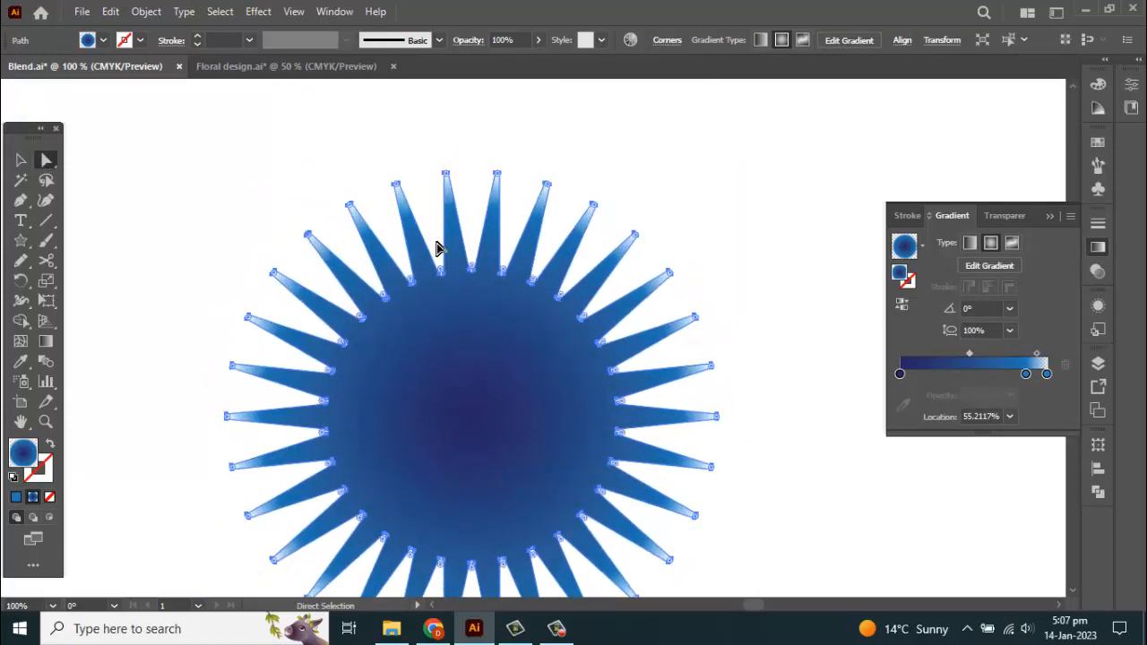
{"action": "key", "text": "v"}
{"action": "left_click", "coordinate": [742, 217]}
Copy the rounded star and paste the duplicate in front, exactly over the original
{"action": "scroll", "coordinate": [443, 289], "scroll_direction": "down", "scroll_amount": 1}
{"action": "left_click", "coordinate": [484, 407]}
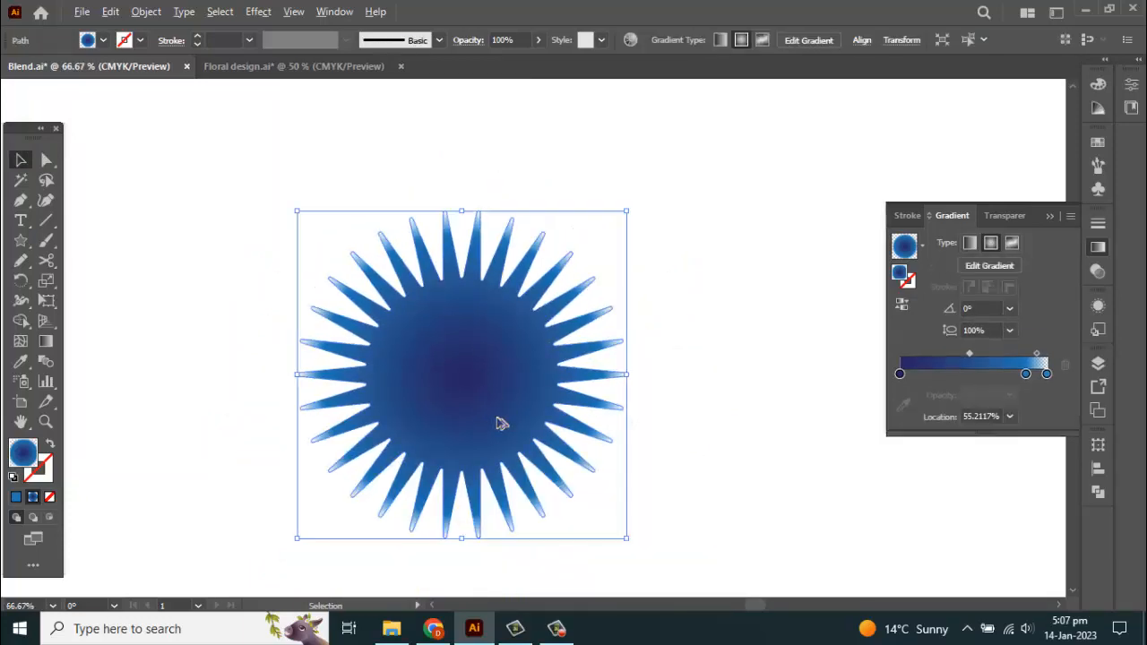
{"action": "scroll", "coordinate": [500, 422], "scroll_direction": "up", "scroll_amount": 1}
{"action": "left_click", "coordinate": [110, 12]}
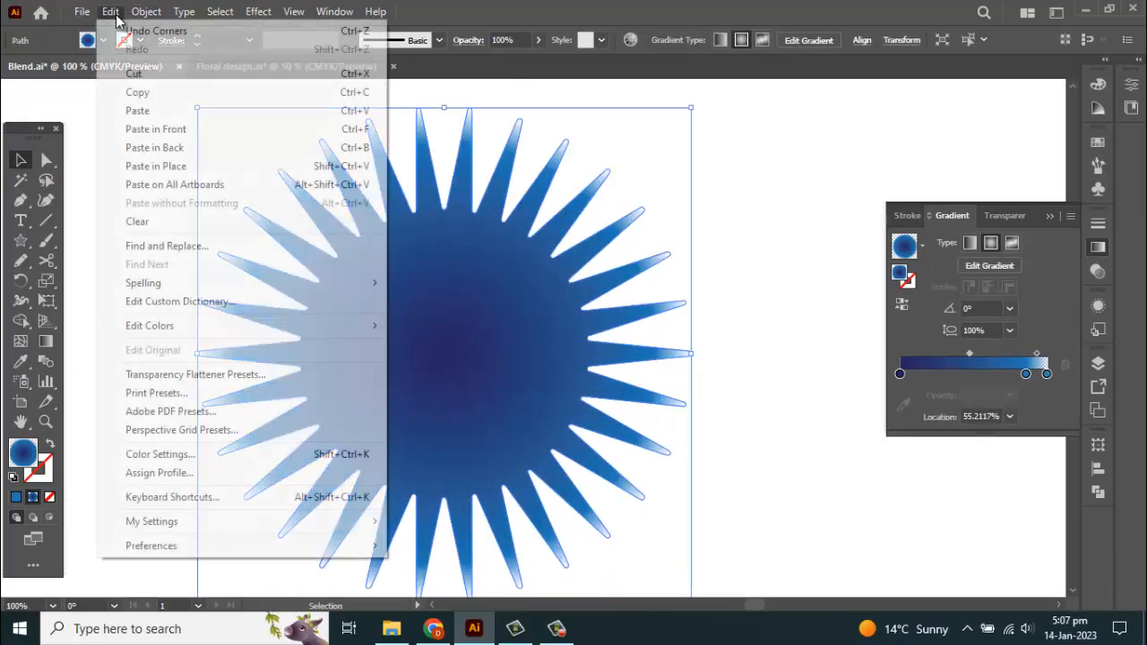
{"action": "left_click", "coordinate": [139, 93]}
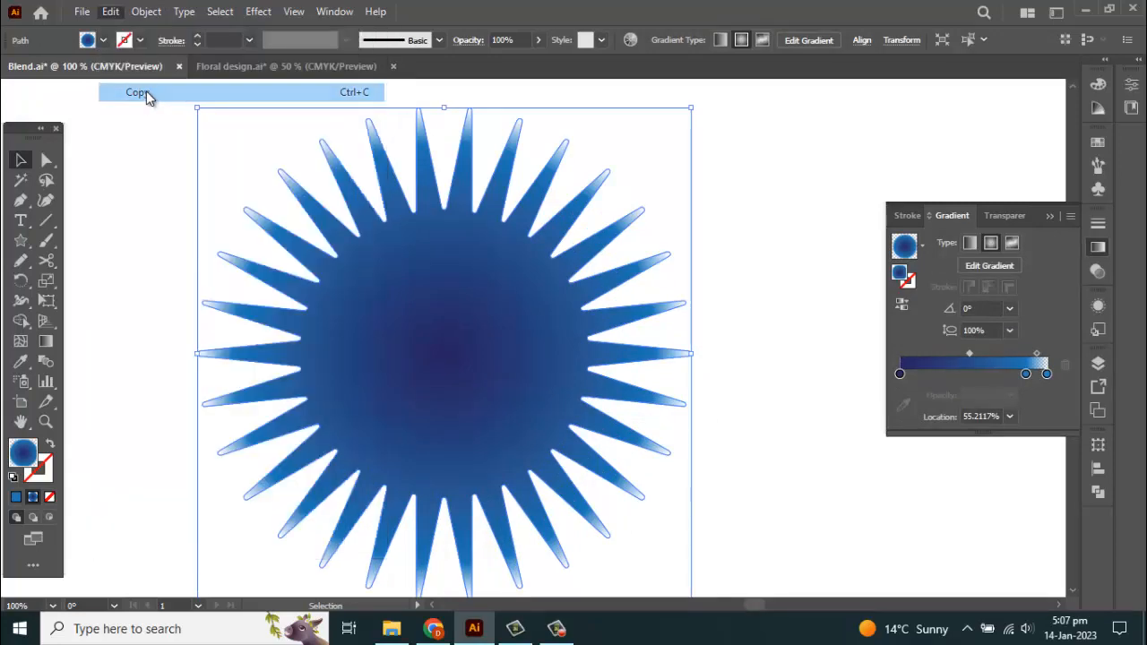
{"action": "left_click", "coordinate": [110, 12]}
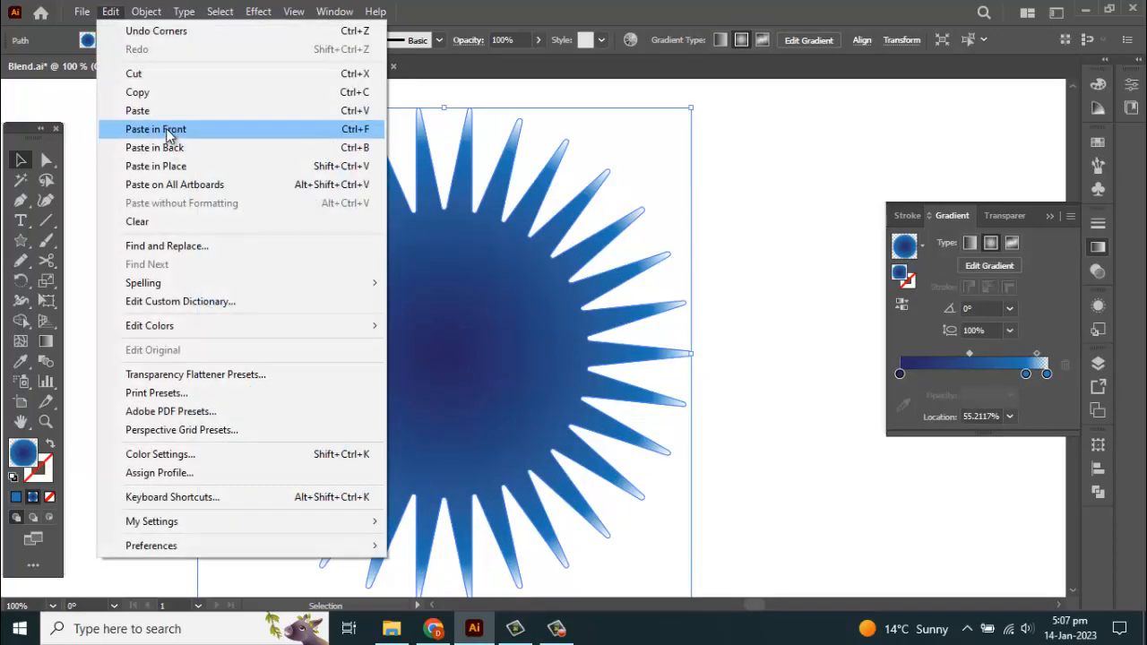
{"action": "left_click", "coordinate": [169, 129]}
Scale the front copy proportionally about its center down to a tiny star in the middle of the original
{"action": "left_click_drag", "start_coordinate": [692, 108], "coordinate": [543, 339]}
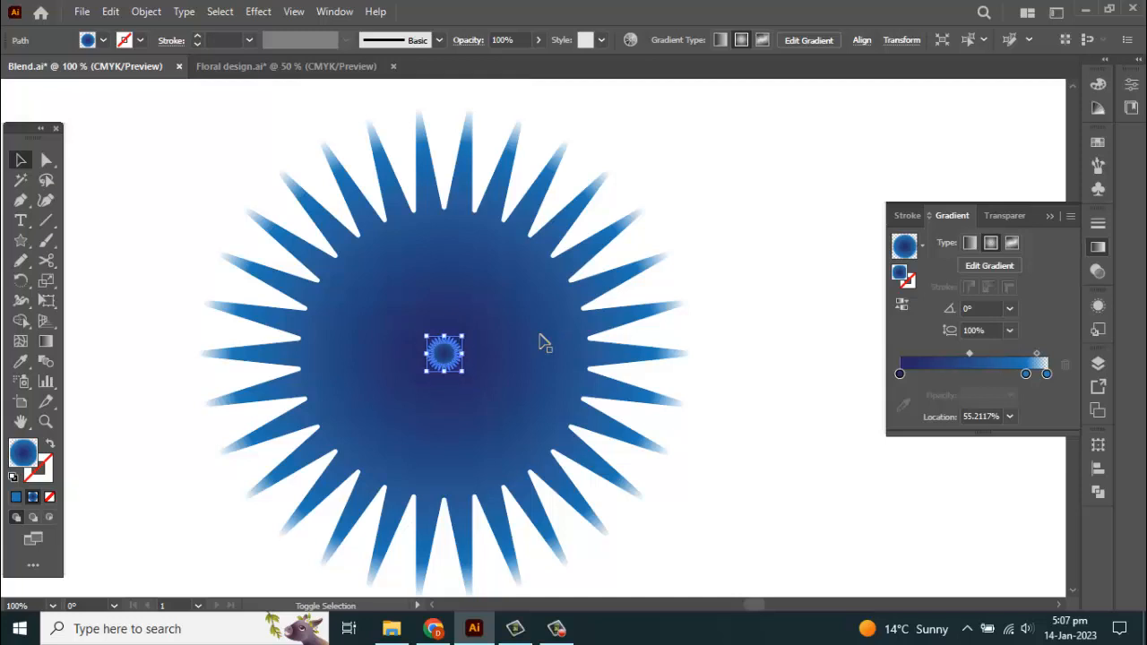
{"action": "scroll", "coordinate": [505, 315], "scroll_direction": "down", "scroll_amount": 1}
{"action": "left_click", "coordinate": [692, 307]}
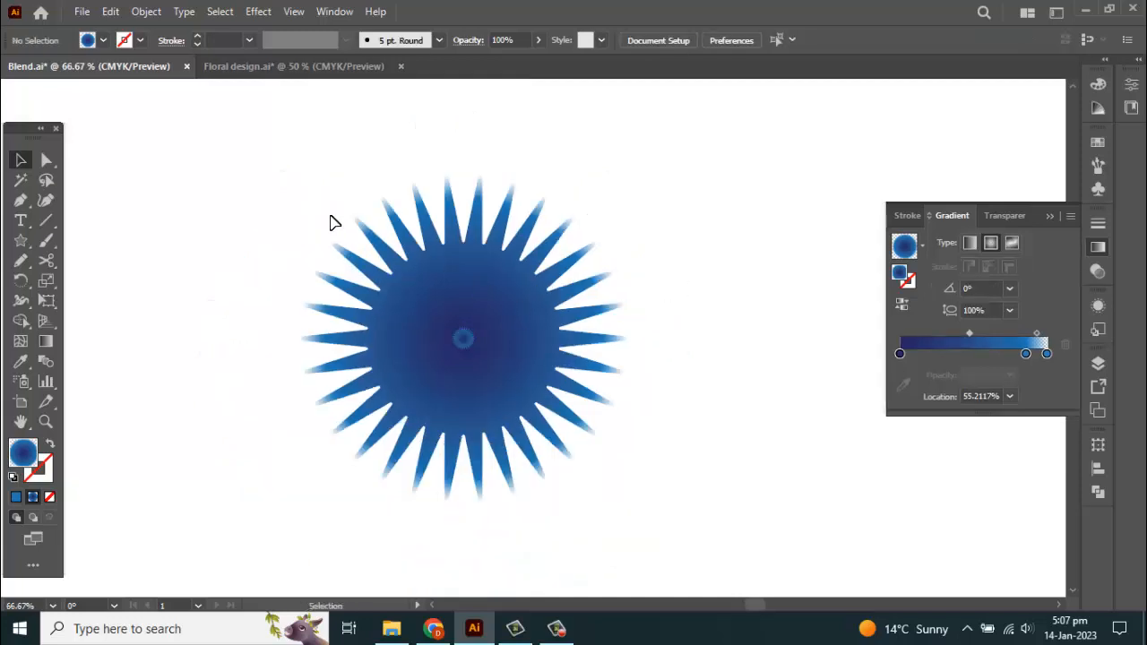
Select both stars and configure the blend options to 100 specified steps, aligned to the page
{"action": "left_click_drag", "start_coordinate": [284, 192], "coordinate": [598, 413]}
{"action": "left_click", "coordinate": [147, 12]}
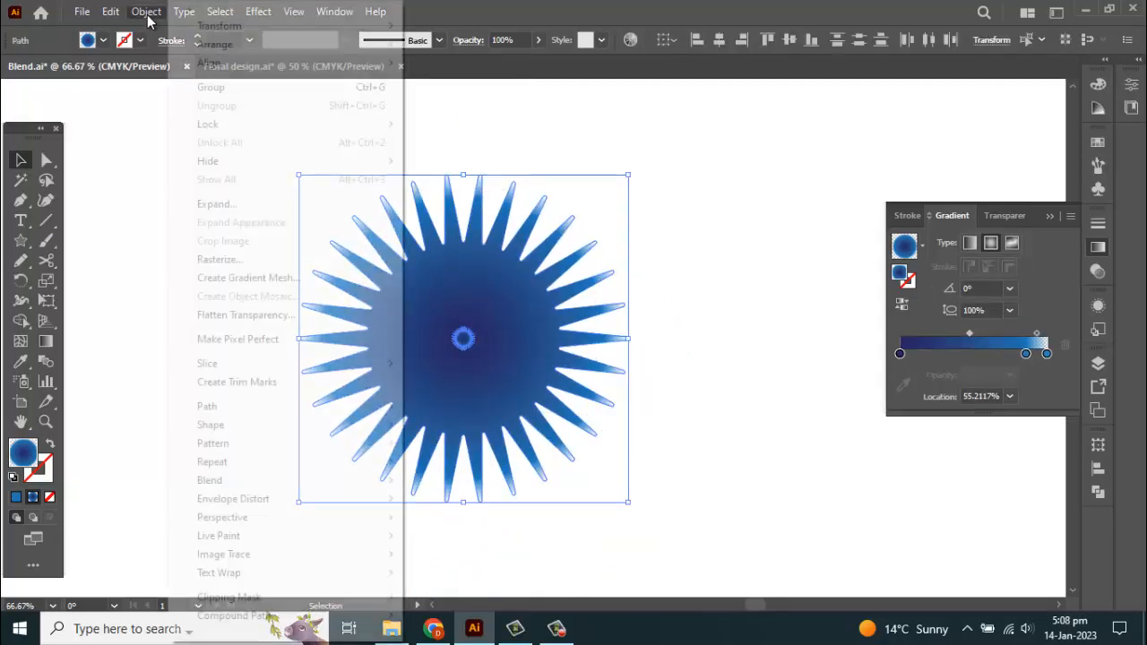
{"action": "mouse_move", "coordinate": [248, 482]}
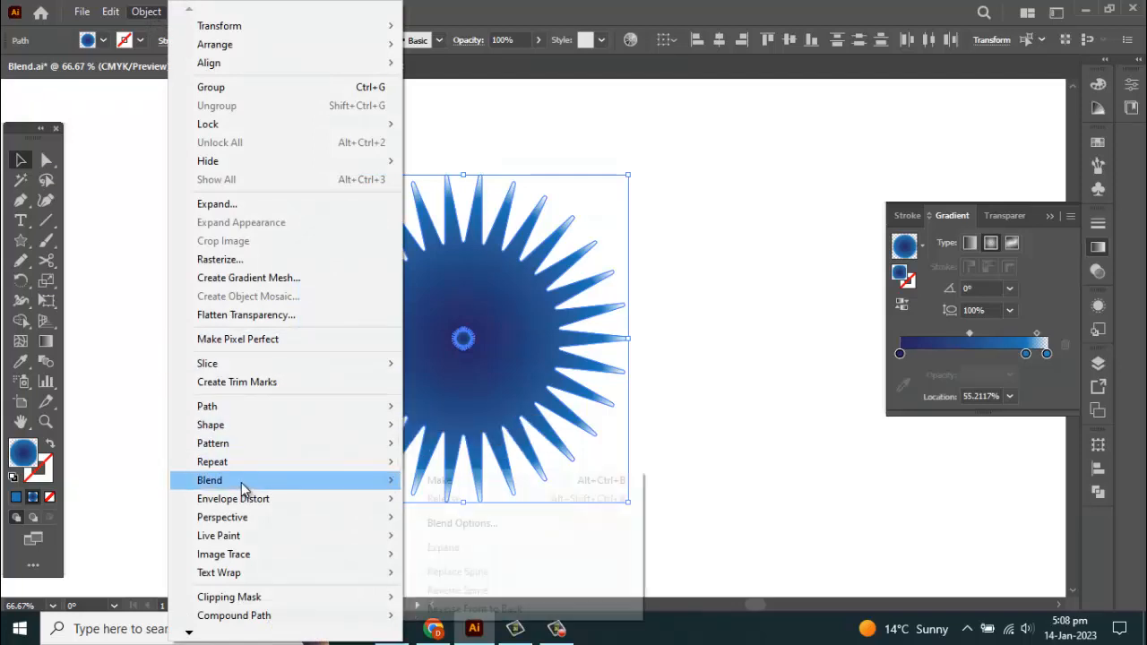
{"action": "left_click", "coordinate": [457, 524]}
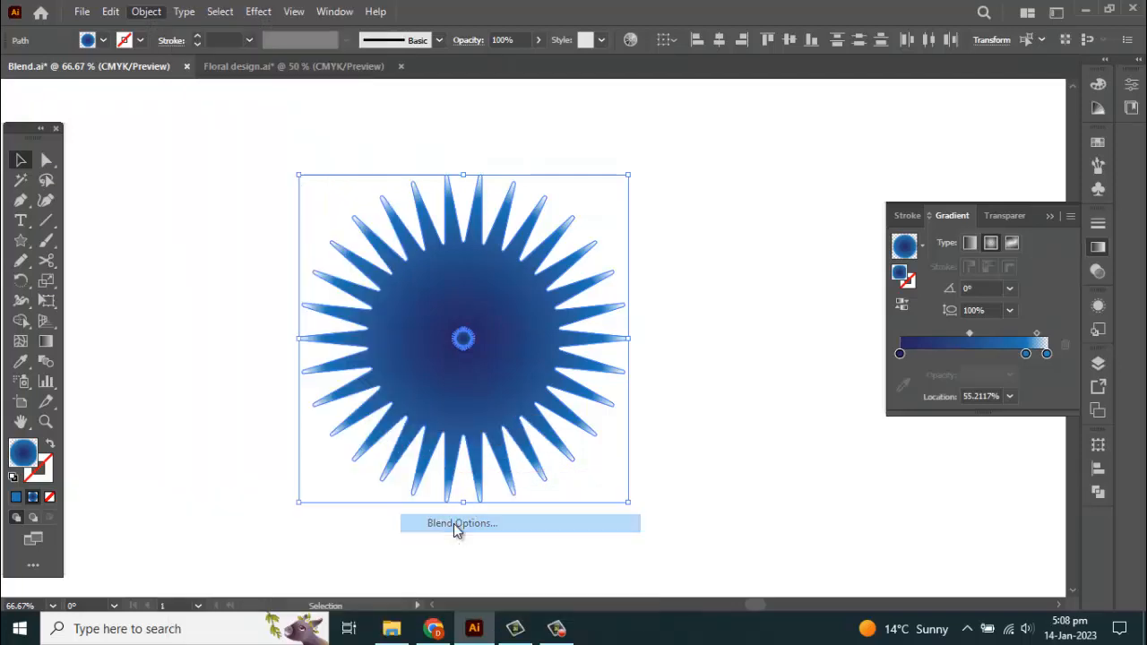
{"action": "left_click", "coordinate": [799, 218]}
{"action": "double_click", "coordinate": [799, 217]}
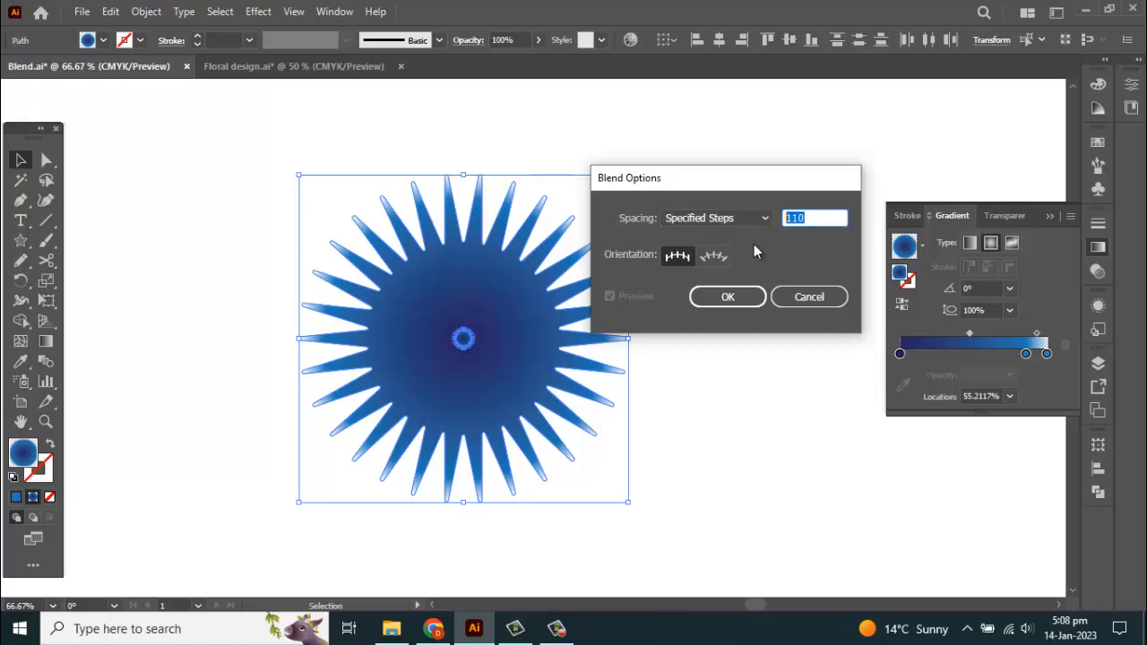
{"action": "type", "text": "100"}
{"action": "left_click", "coordinate": [724, 219]}
{"action": "left_click", "coordinate": [722, 254]}
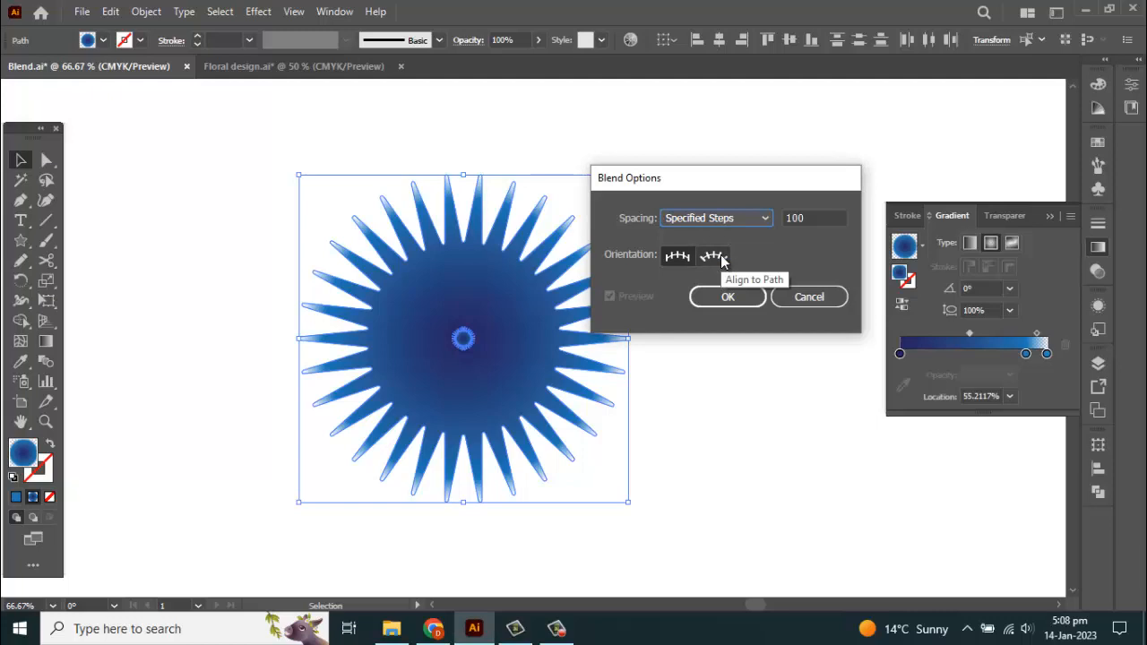
{"action": "left_click", "coordinate": [681, 258]}
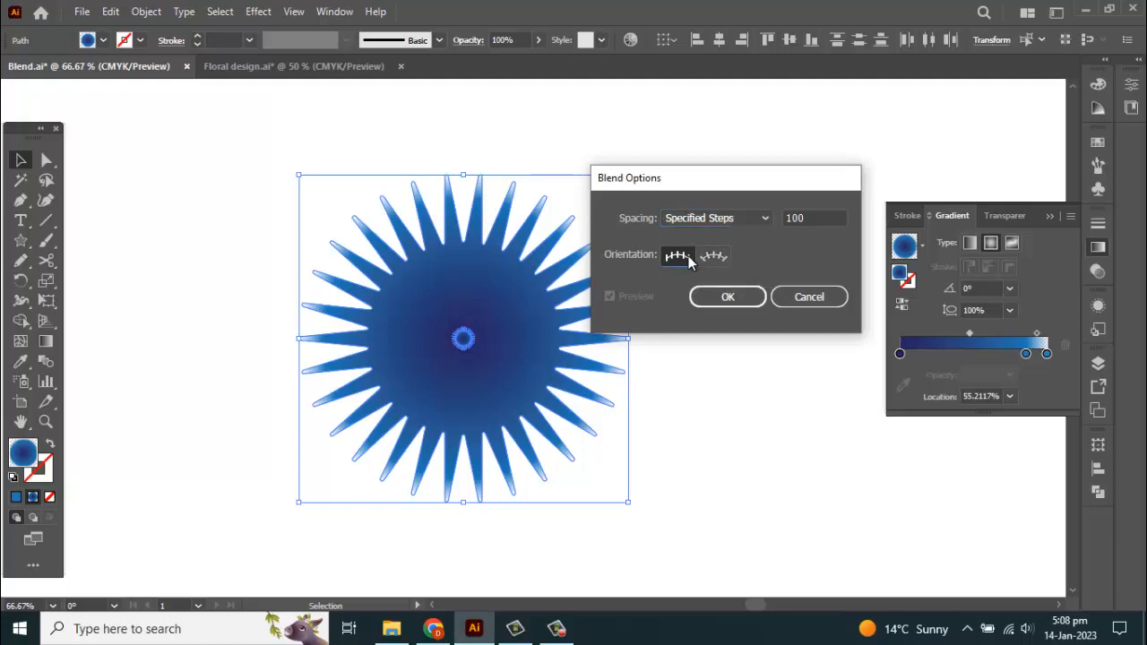
{"action": "left_click", "coordinate": [747, 218]}
{"action": "left_click", "coordinate": [737, 255]}
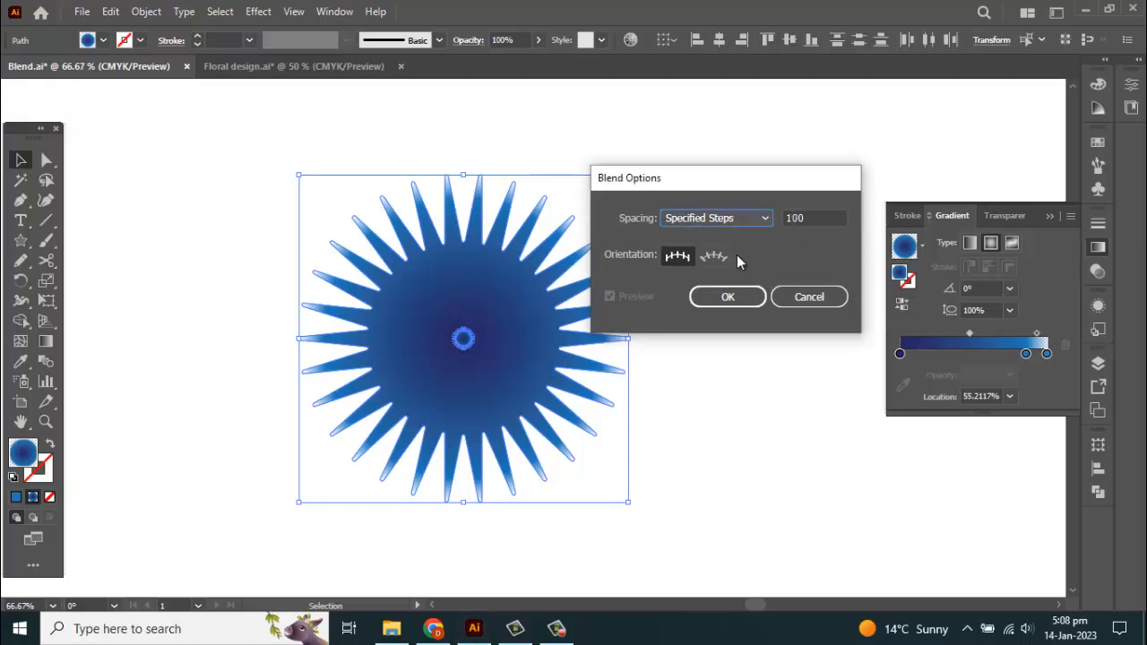
{"action": "left_click", "coordinate": [738, 297]}
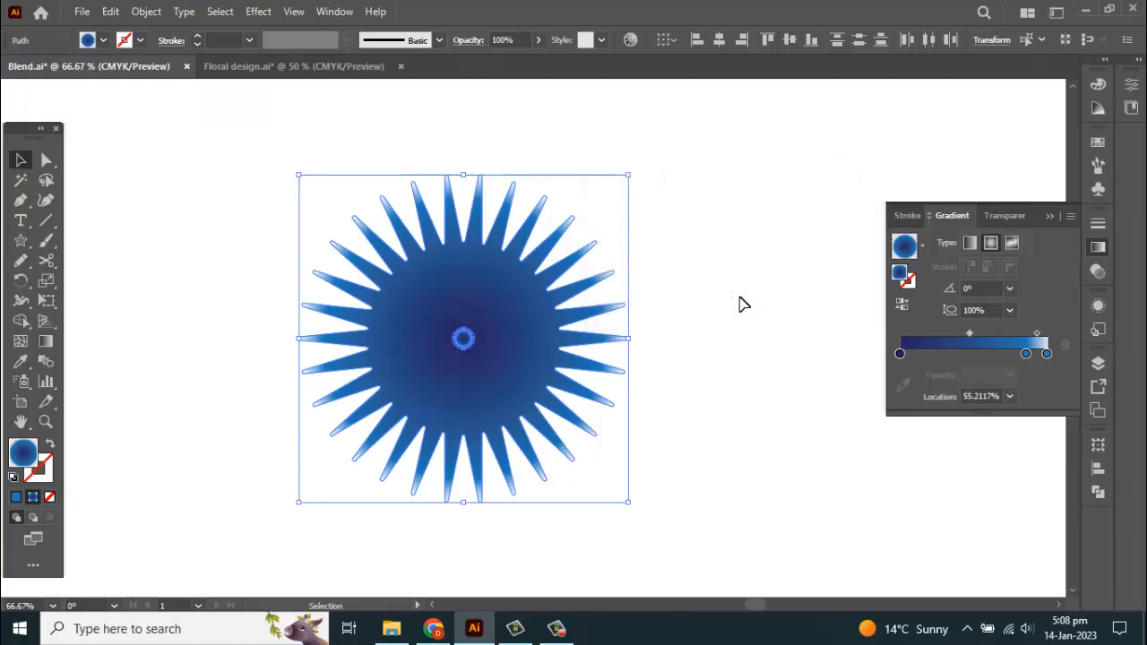
Make a blend between the large star and the tiny center star
{"action": "left_click", "coordinate": [148, 12]}
{"action": "mouse_move", "coordinate": [236, 484]}
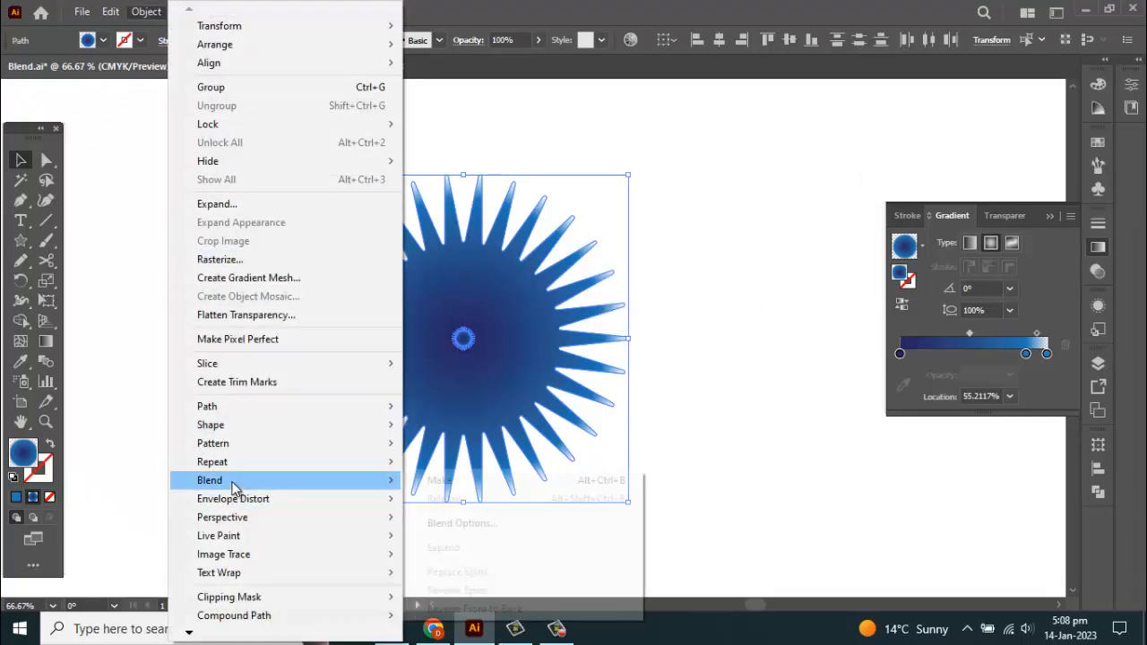
{"action": "left_click", "coordinate": [445, 483]}
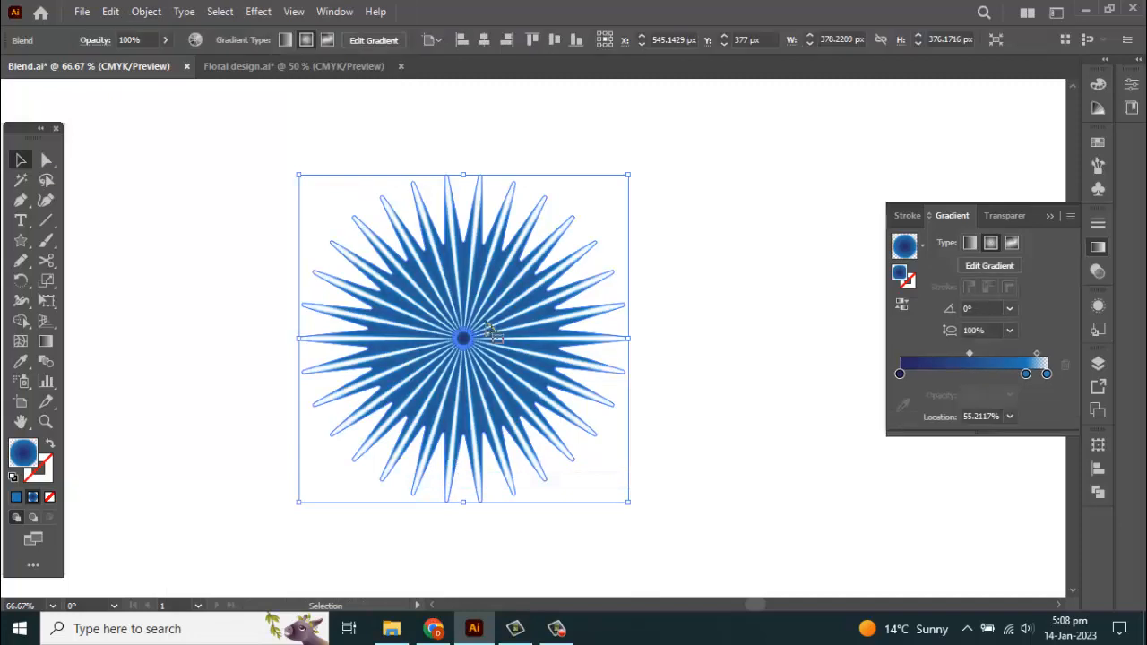
Apply a Pucker & Bloat effect of -15% to the blended star burst
{"action": "left_click", "coordinate": [701, 267]}
{"action": "key", "text": "ctrl+1"}
{"action": "left_click", "coordinate": [507, 342]}
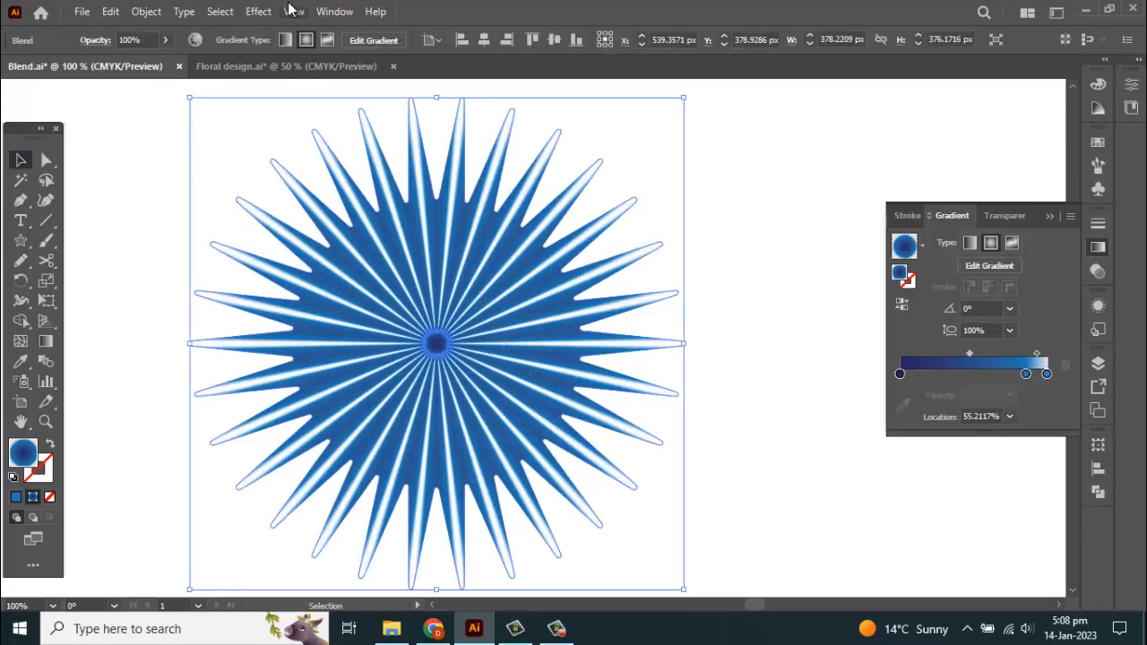
{"action": "left_click", "coordinate": [265, 12]}
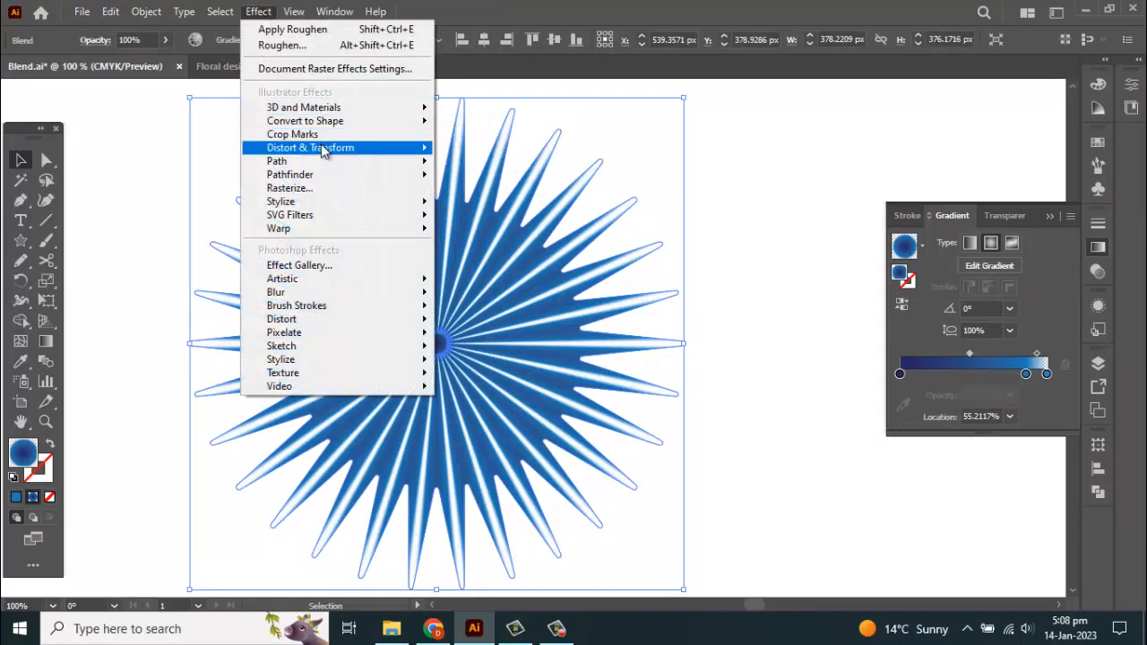
{"action": "mouse_move", "coordinate": [323, 151]}
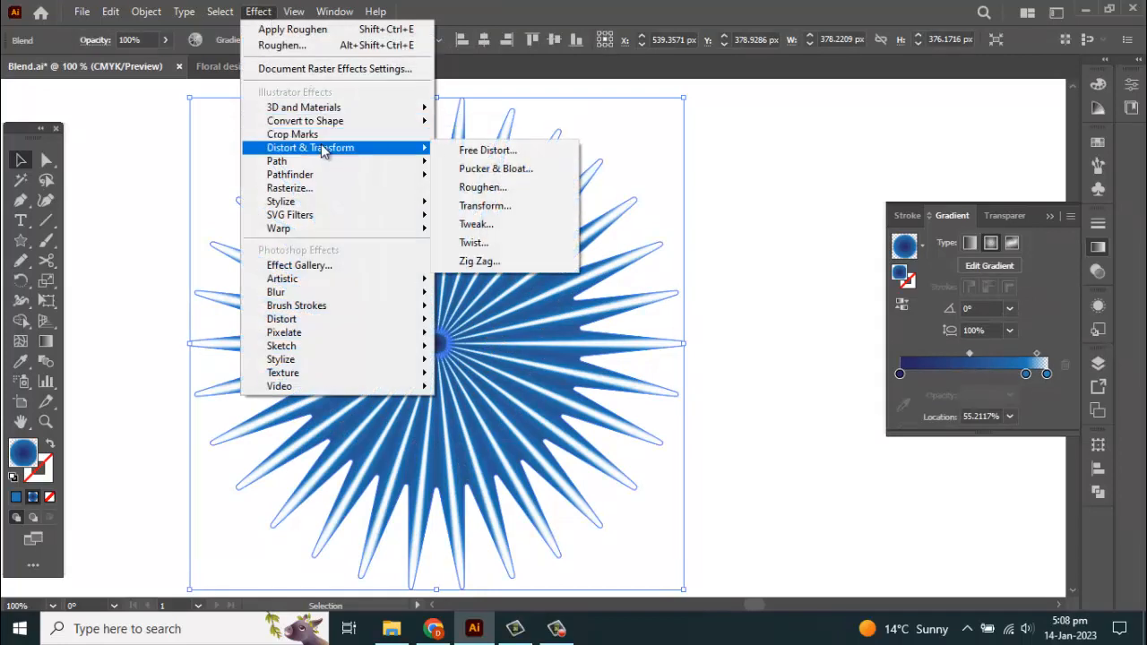
{"action": "left_click", "coordinate": [492, 170]}
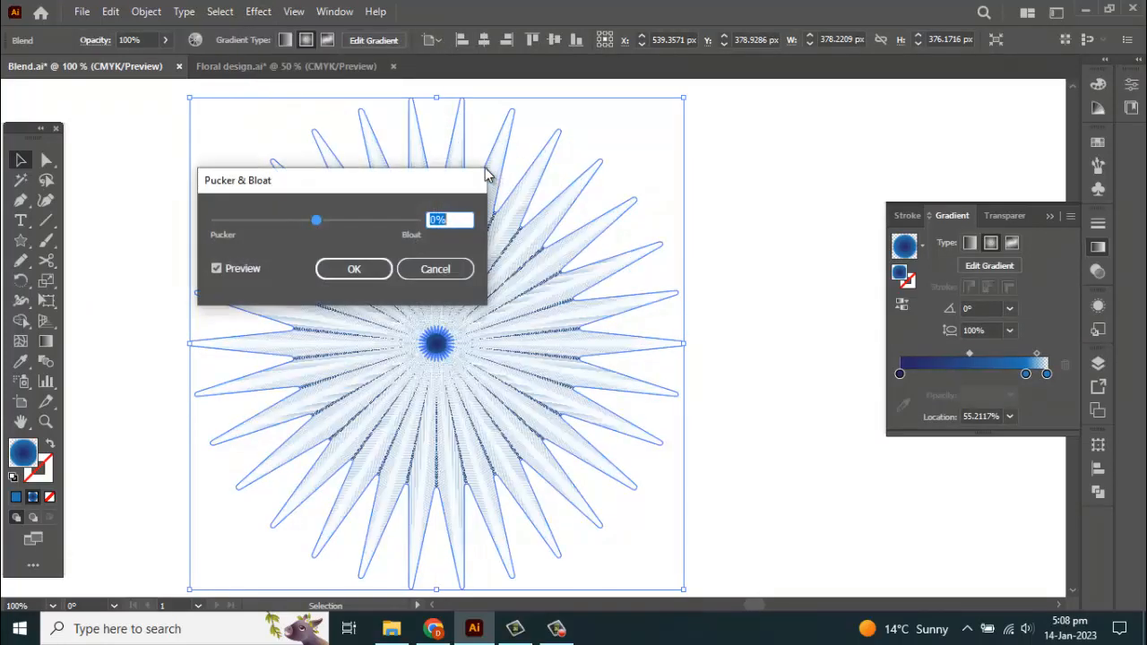
{"action": "left_click_drag", "start_coordinate": [318, 220], "coordinate": [314, 220]}
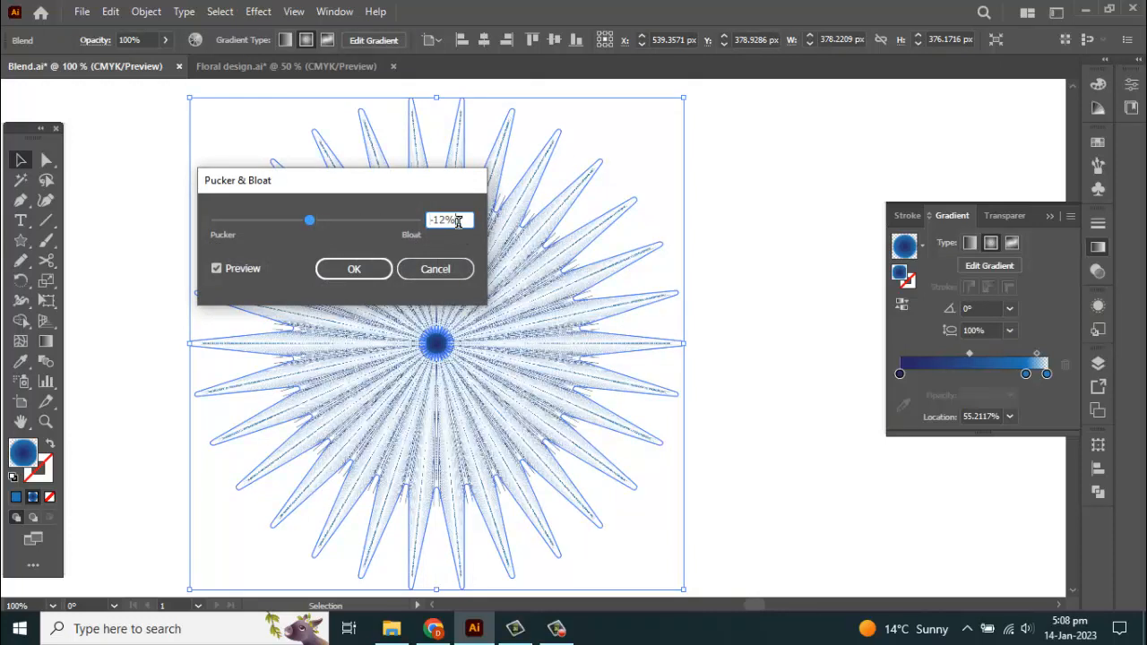
{"action": "double_click", "coordinate": [458, 221]}
{"action": "key", "text": "Down"}
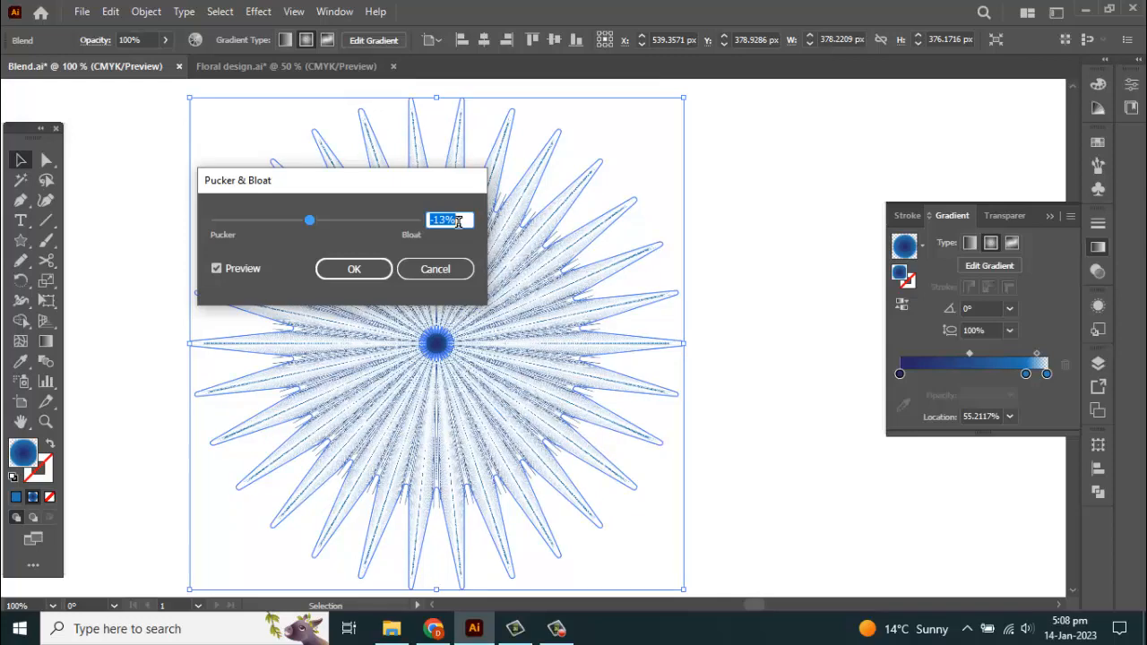
{"action": "key", "text": "Down"}
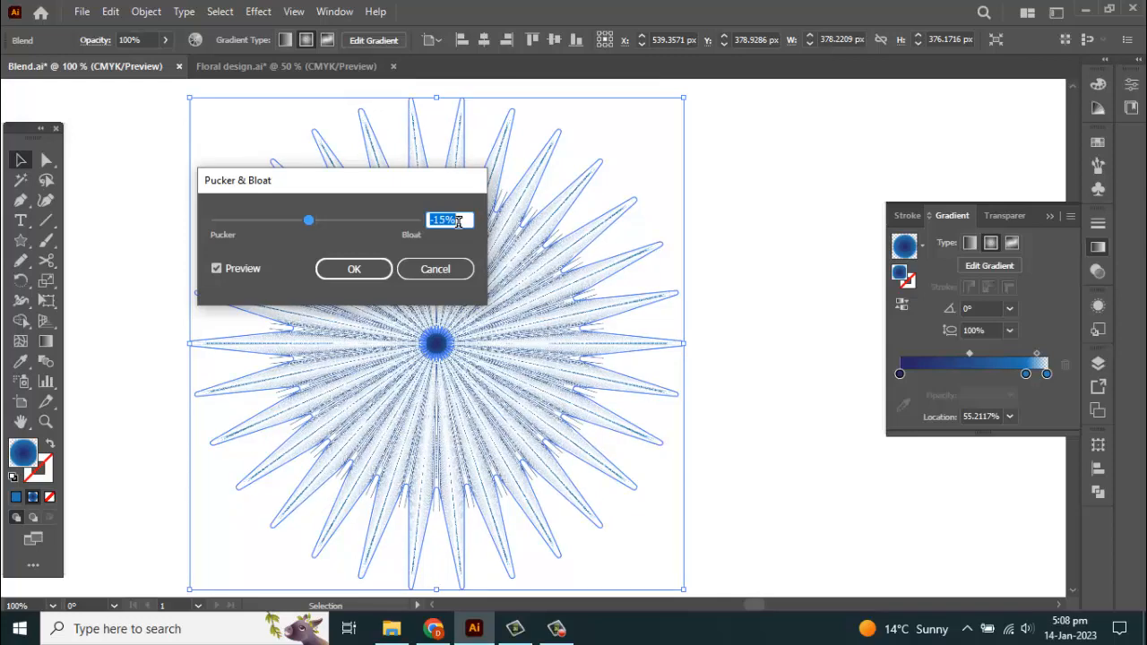
{"action": "key", "text": "Down"}
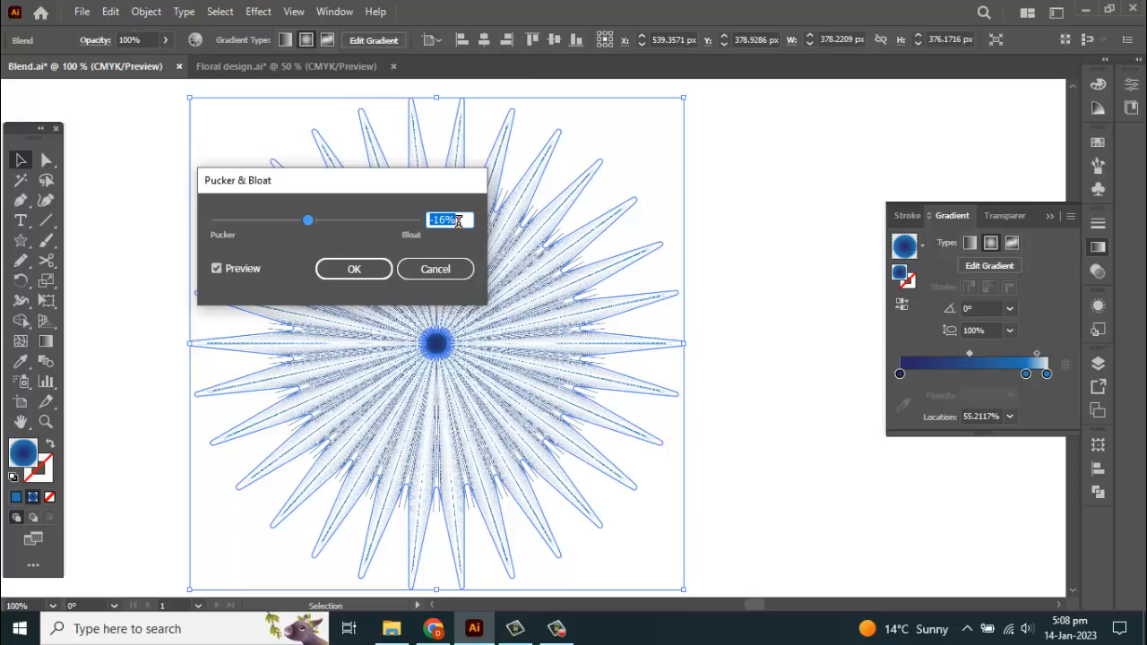
{"action": "key", "text": "Up"}
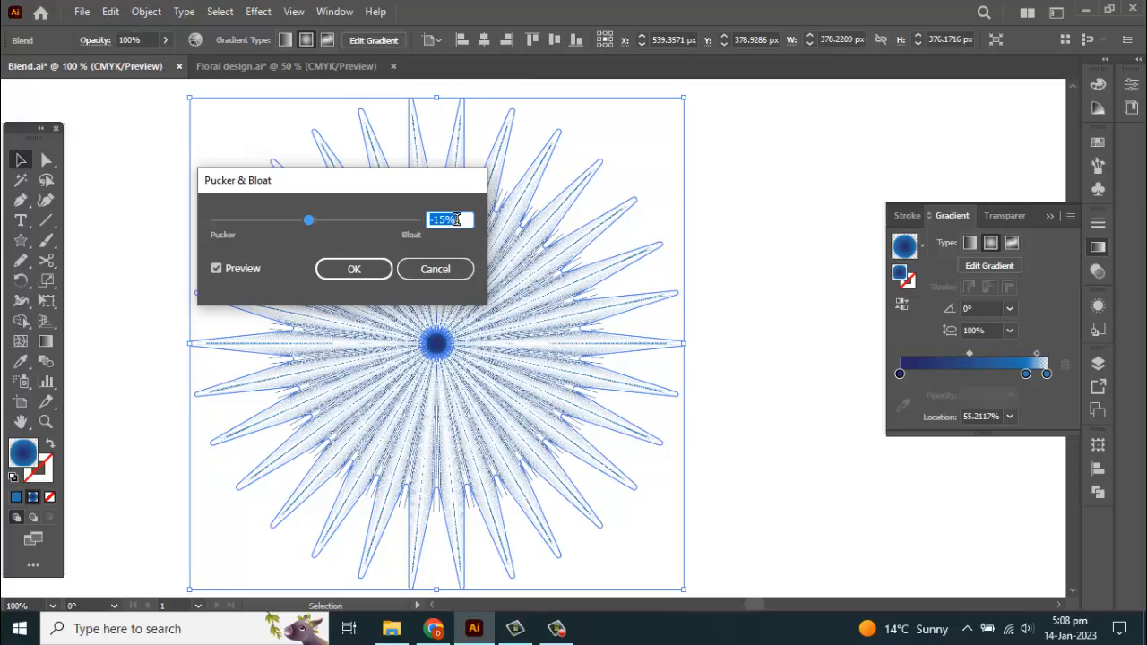
{"action": "left_click", "coordinate": [354, 267]}
Add a Roughen effect to the blend with 15% relative size, detail 0 per inch and smooth points
{"action": "left_click", "coordinate": [259, 10]}
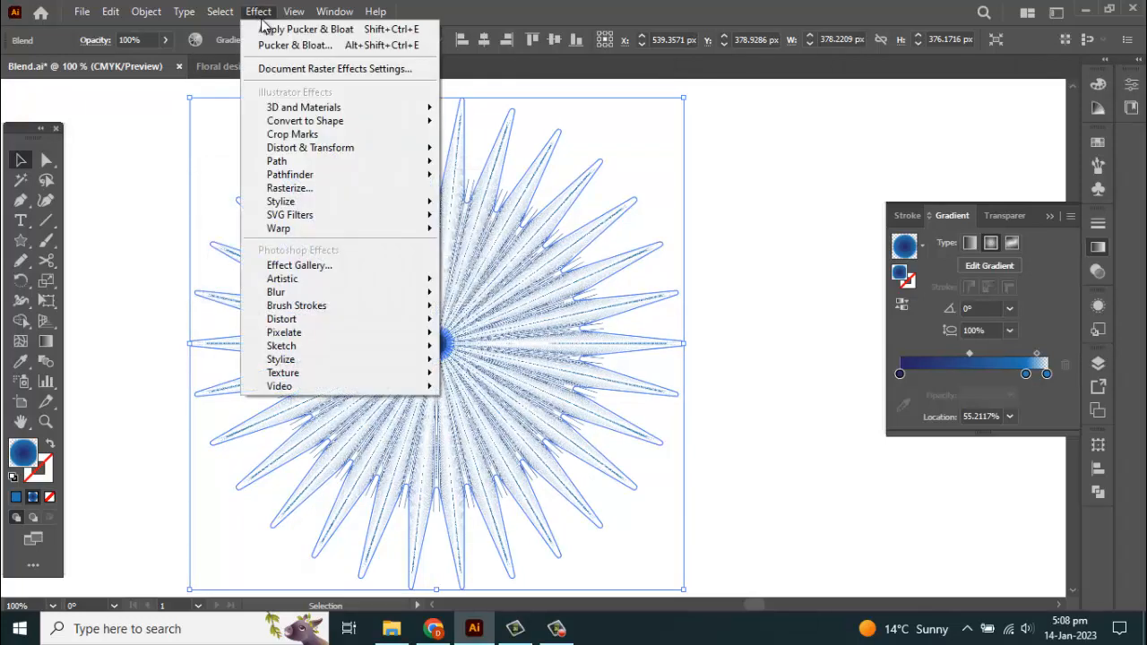
{"action": "mouse_move", "coordinate": [311, 155]}
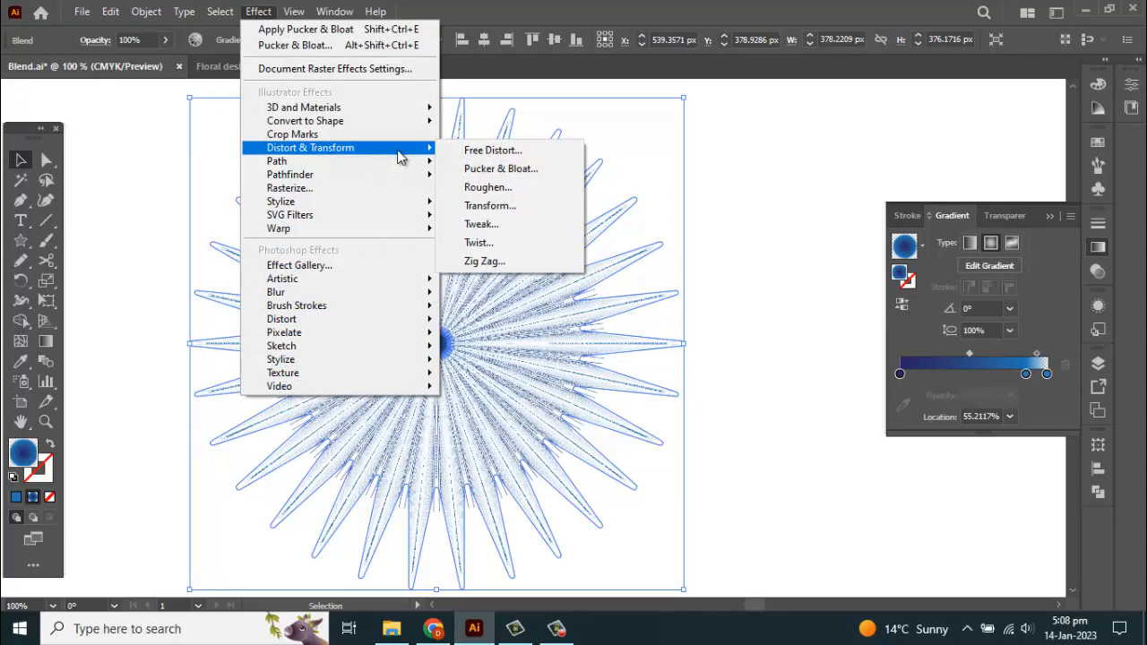
{"action": "left_click", "coordinate": [484, 189]}
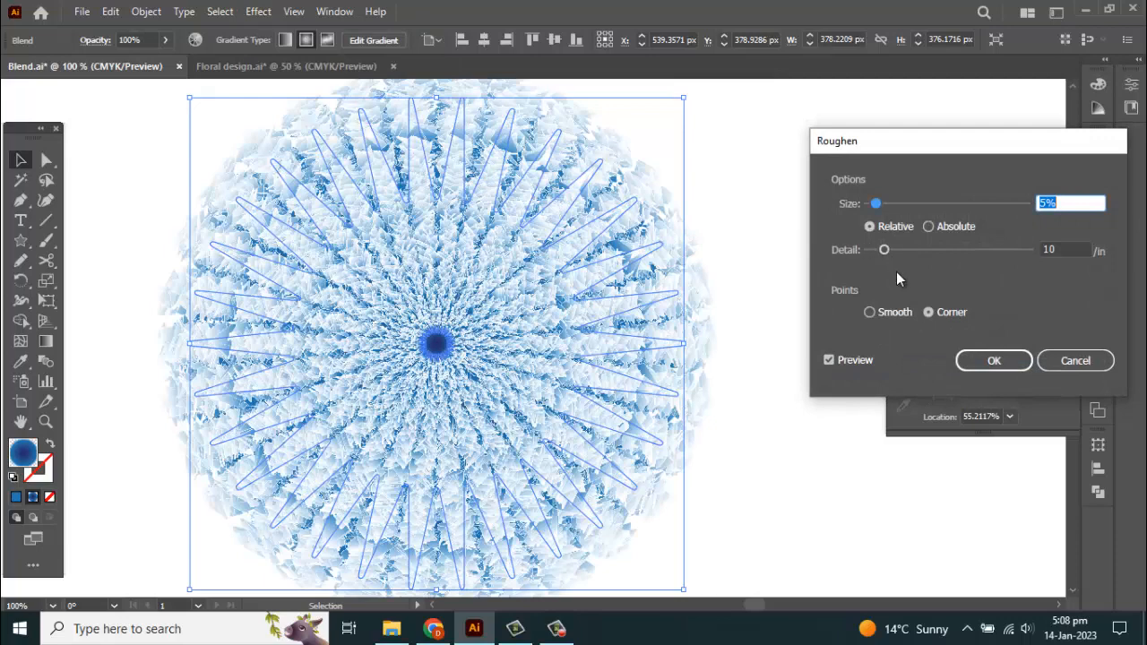
{"action": "left_click", "coordinate": [869, 226]}
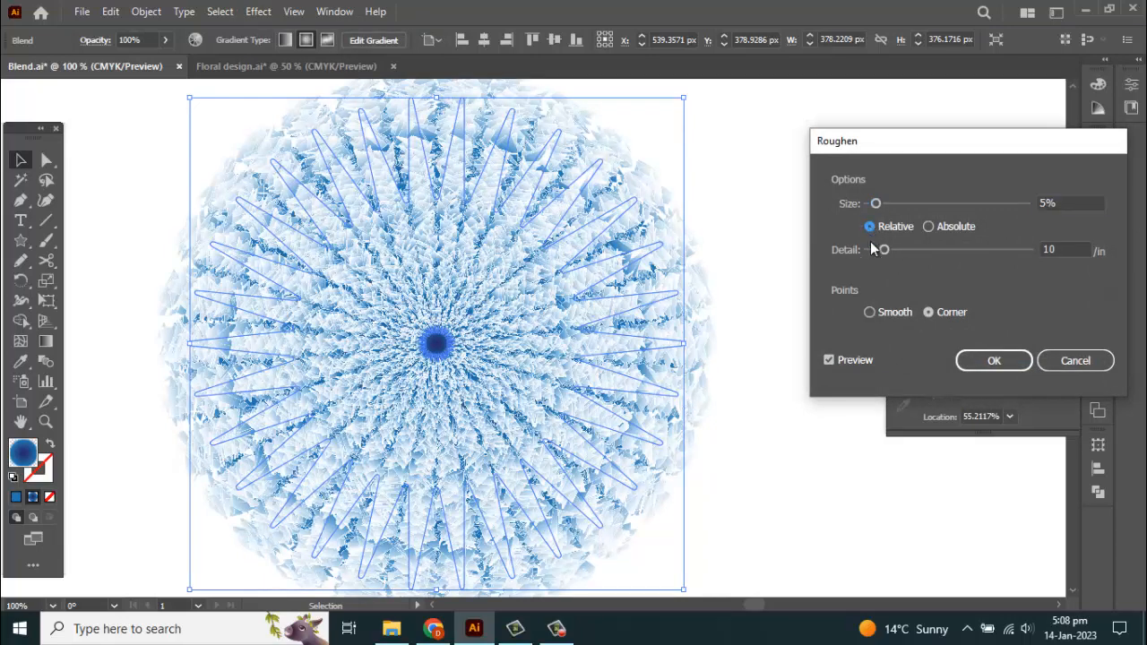
{"action": "left_click", "coordinate": [871, 313]}
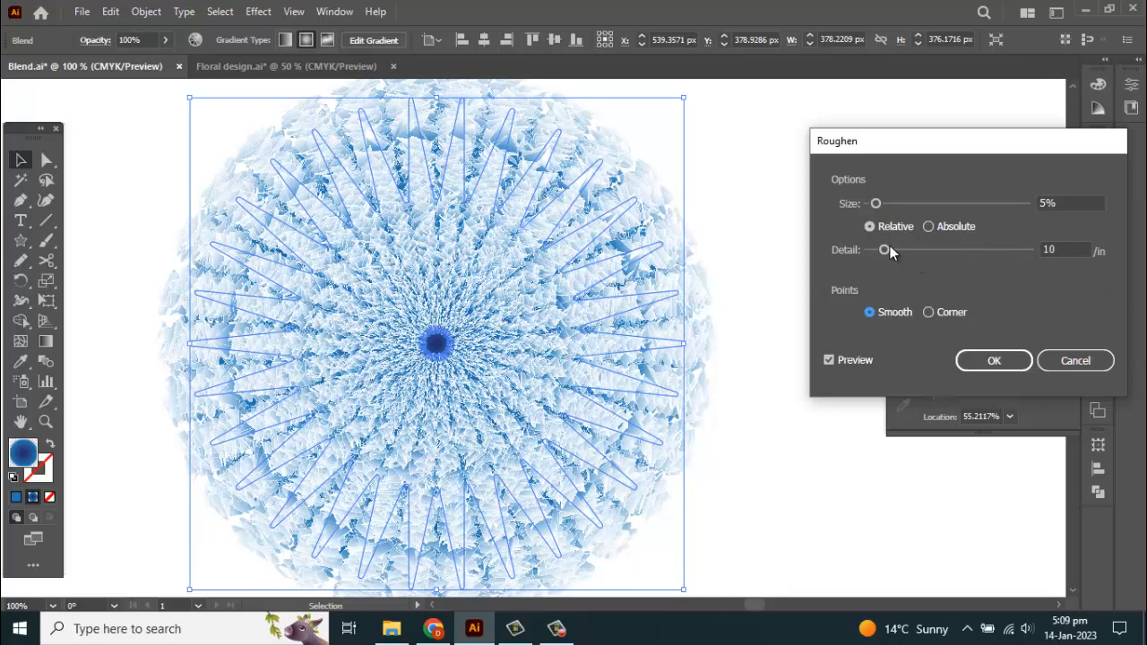
{"action": "left_click_drag", "start_coordinate": [886, 250], "coordinate": [856, 257]}
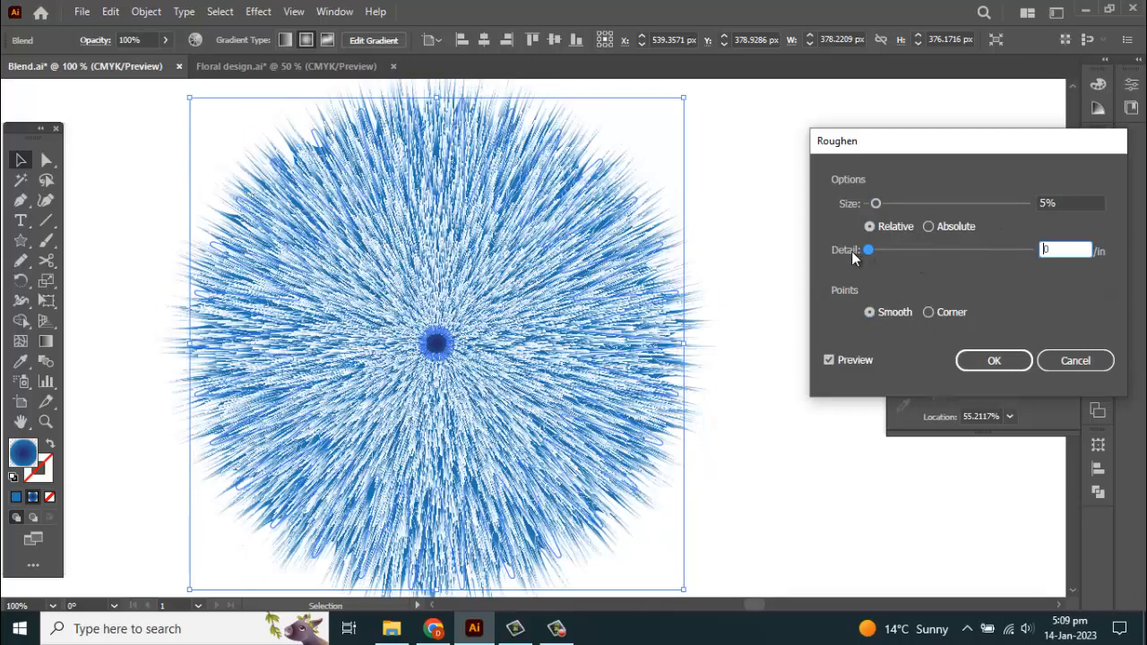
{"action": "left_click_drag", "start_coordinate": [875, 204], "coordinate": [890, 209]}
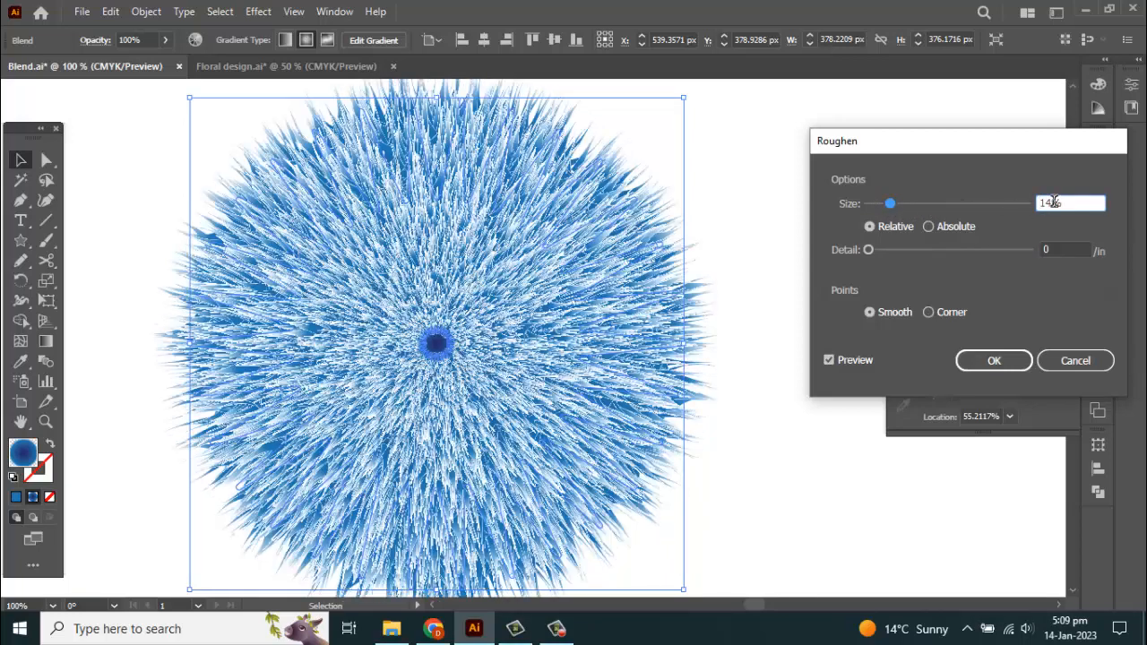
{"action": "key", "text": "Up"}
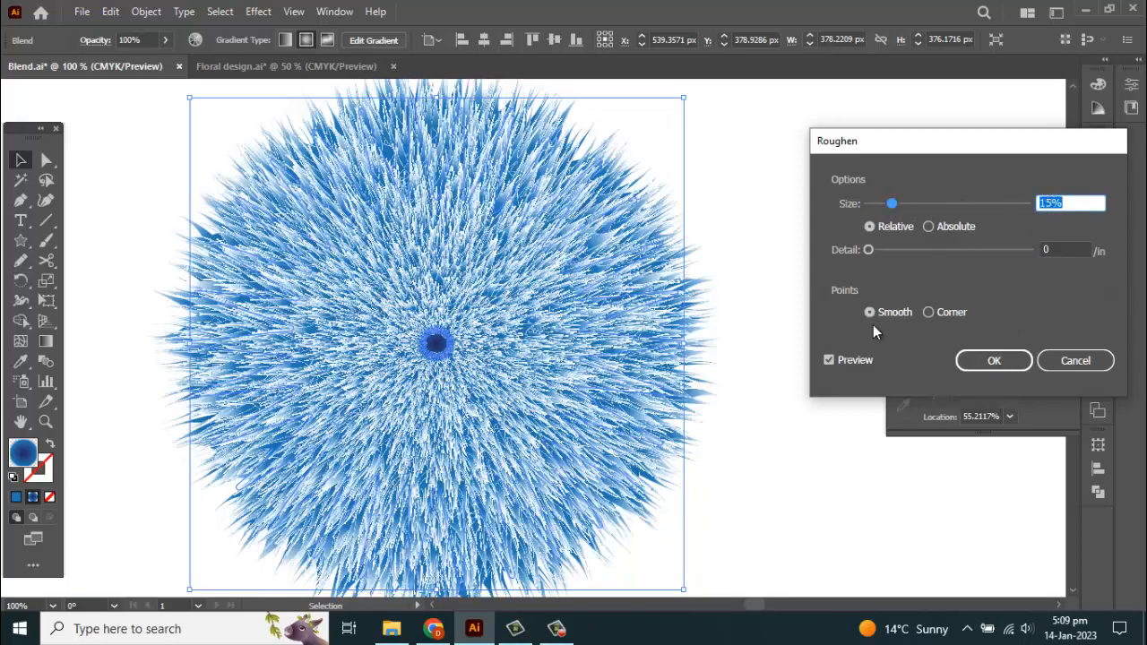
{"action": "key", "text": "Tab"}
{"action": "left_click", "coordinate": [888, 229]}
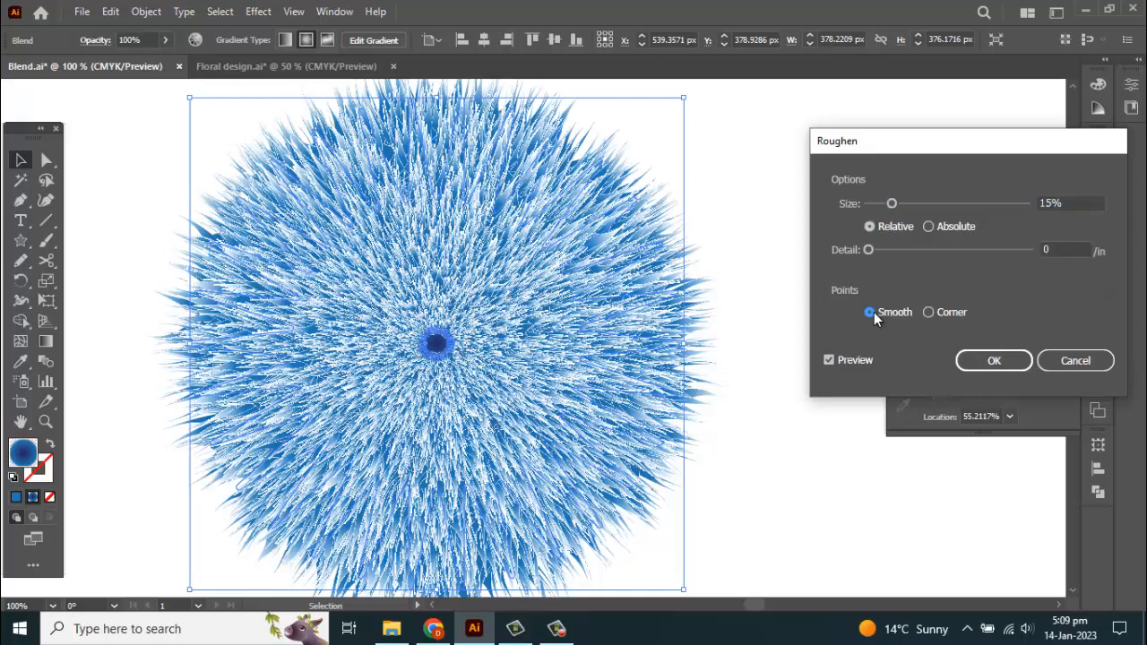
{"action": "left_click", "coordinate": [991, 363]}
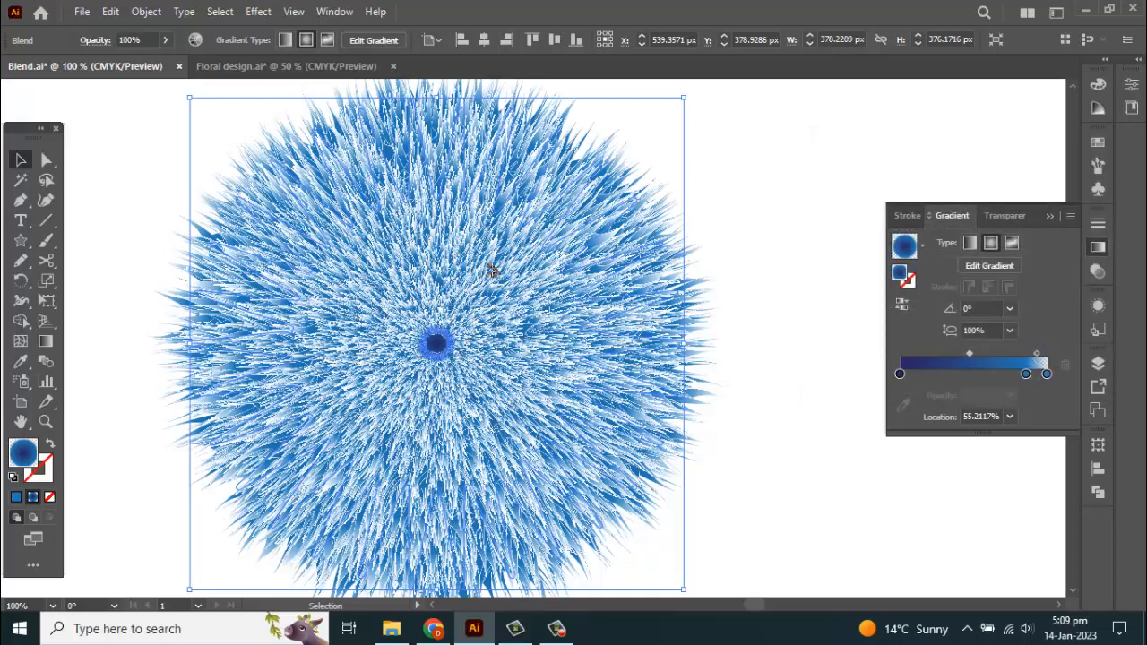
Directly select the tiny center star and move it straight up beyond the burst's upper edge to form a teardrop-shaped furry body
{"action": "scroll", "coordinate": [488, 267], "scroll_direction": "down", "scroll_amount": 1}
{"action": "left_click", "coordinate": [732, 293]}
{"action": "scroll", "coordinate": [666, 285], "scroll_direction": "down", "scroll_amount": 1}
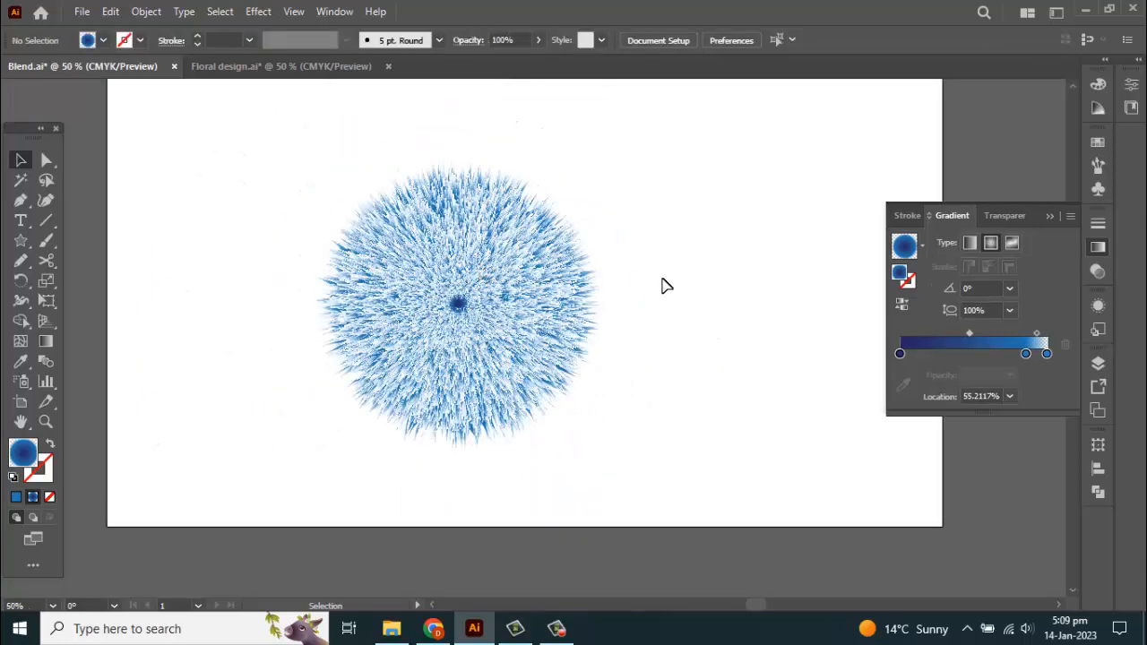
{"action": "scroll", "coordinate": [469, 243], "scroll_direction": "up", "scroll_amount": 1}
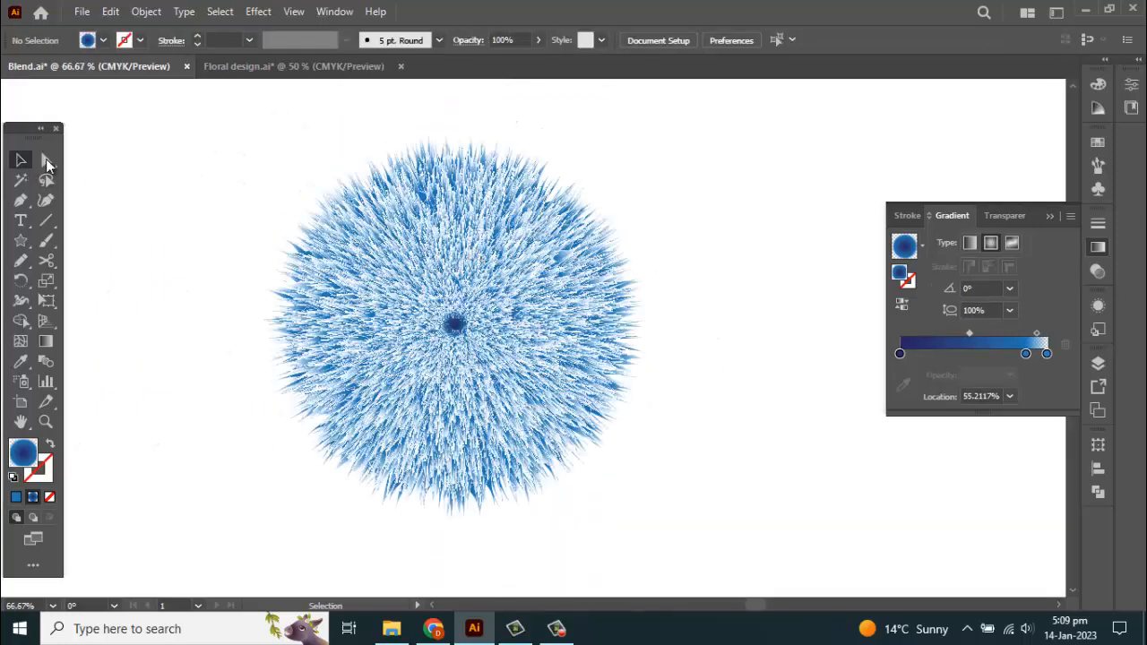
{"action": "scroll", "coordinate": [488, 235], "scroll_direction": "down", "scroll_amount": 1}
{"action": "left_click", "coordinate": [47, 160]}
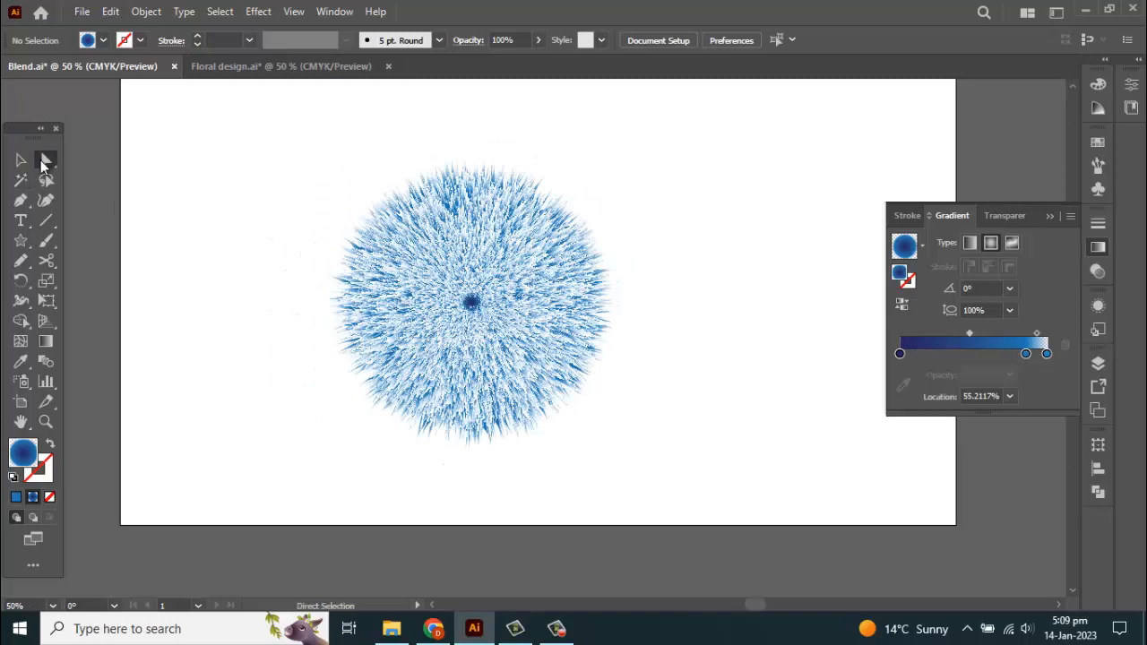
{"action": "left_click_drag", "start_coordinate": [472, 302], "coordinate": [475, 146]}
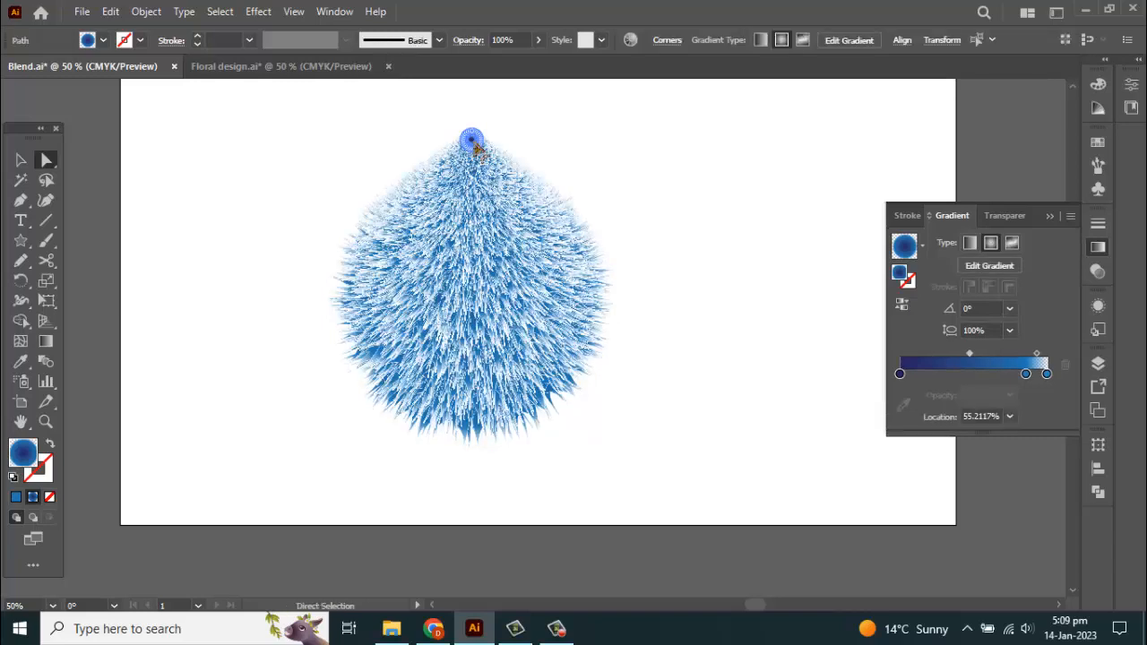
{"action": "scroll", "coordinate": [475, 144], "scroll_direction": "up", "scroll_amount": 1}
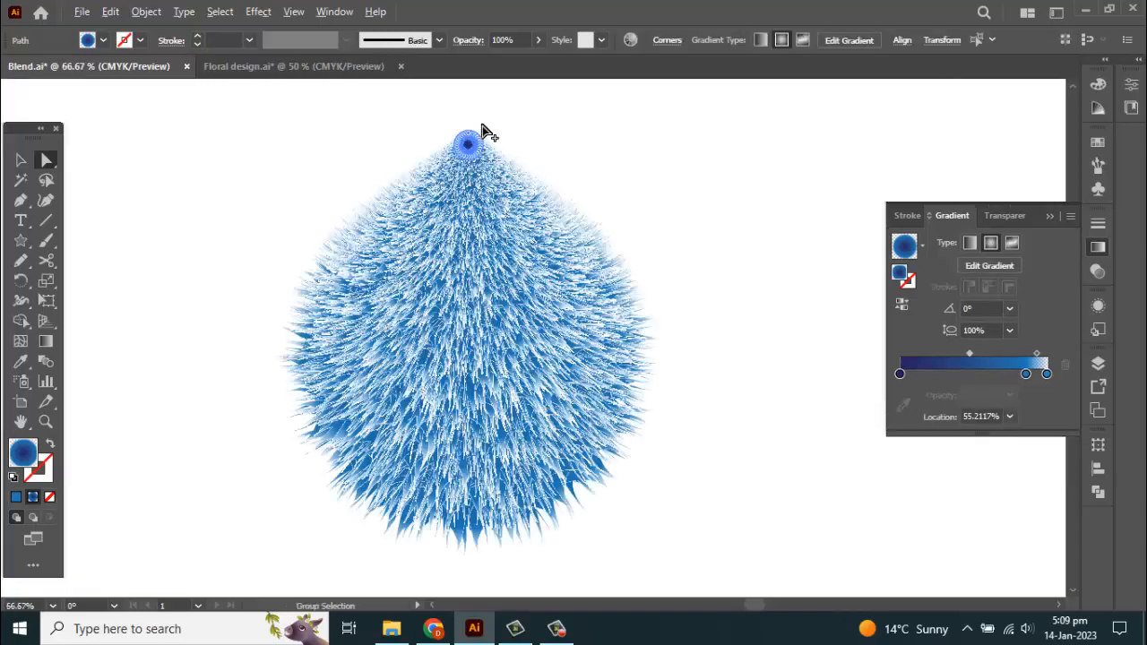
{"action": "left_click_drag", "start_coordinate": [472, 148], "coordinate": [473, 140]}
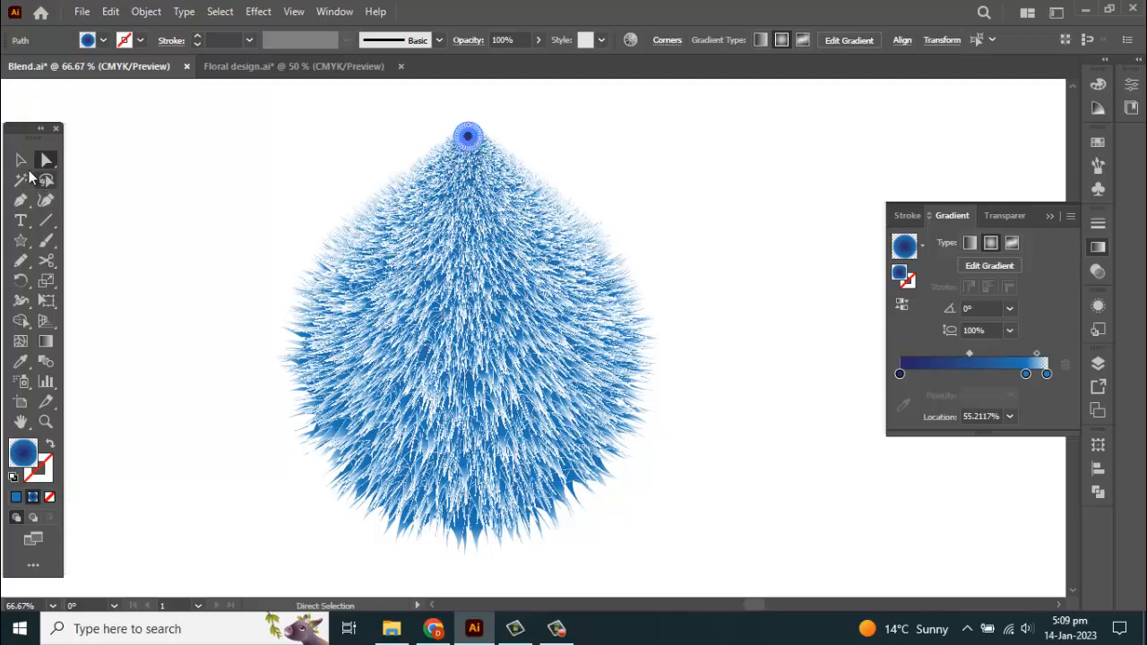
{"action": "left_click", "coordinate": [20, 159]}
{"action": "left_click", "coordinate": [250, 240]}
{"action": "scroll", "coordinate": [461, 298], "scroll_direction": "down", "scroll_amount": 1}
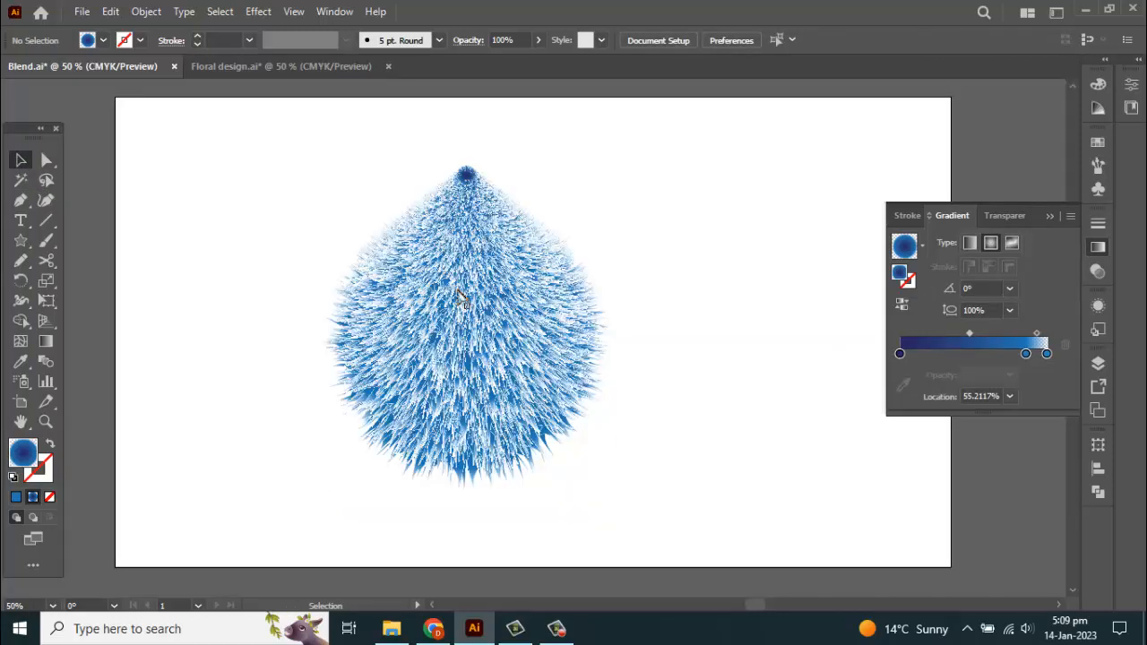
Draw a small circle with the current blue radial gradient in the empty space to the left of the furry body
{"action": "scroll", "coordinate": [462, 302], "scroll_direction": "left", "scroll_amount": 1}
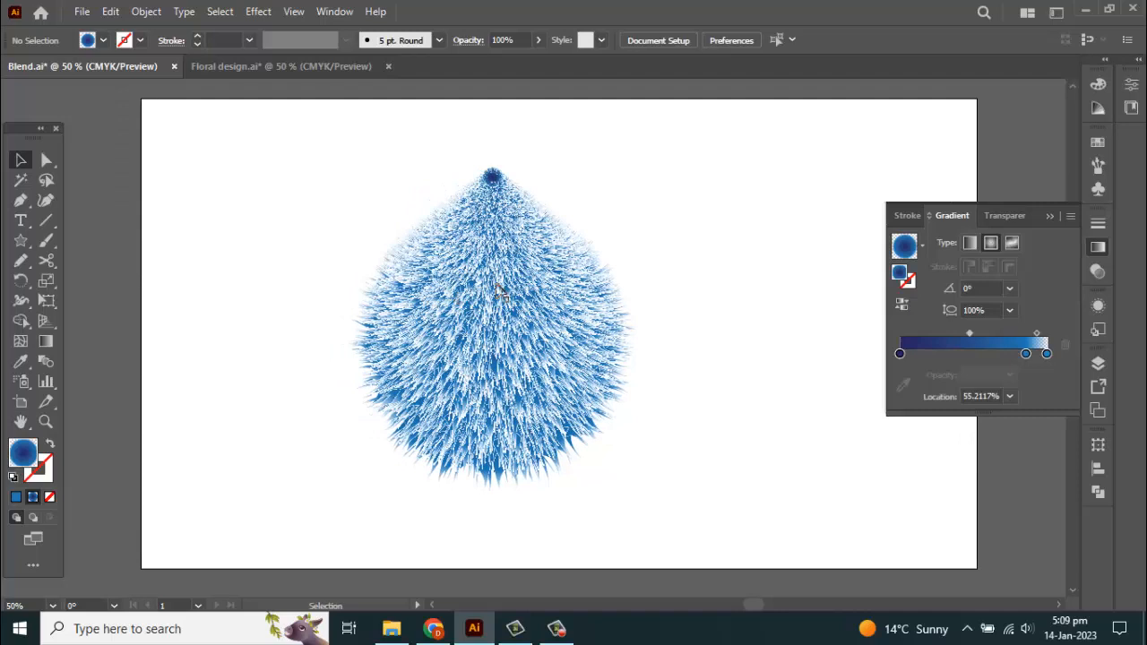
{"action": "scroll", "coordinate": [500, 293], "scroll_direction": "up", "scroll_amount": 1}
{"action": "left_click", "coordinate": [21, 240]}
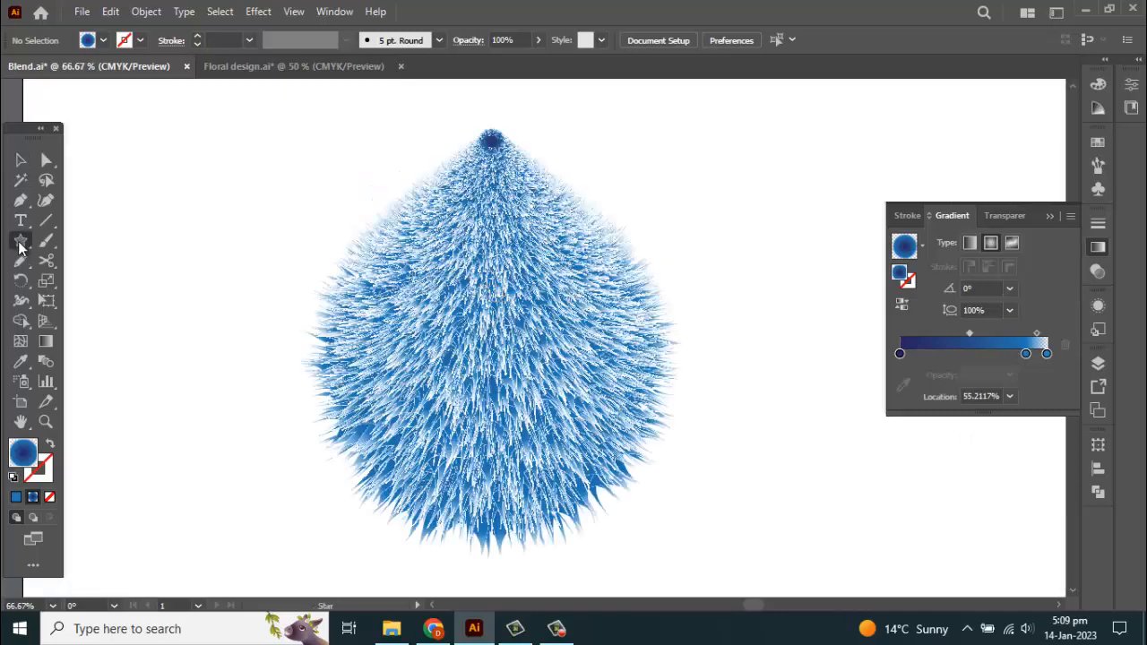
{"action": "left_click", "coordinate": [99, 279]}
{"action": "left_click_drag", "start_coordinate": [139, 199], "coordinate": [262, 323]}
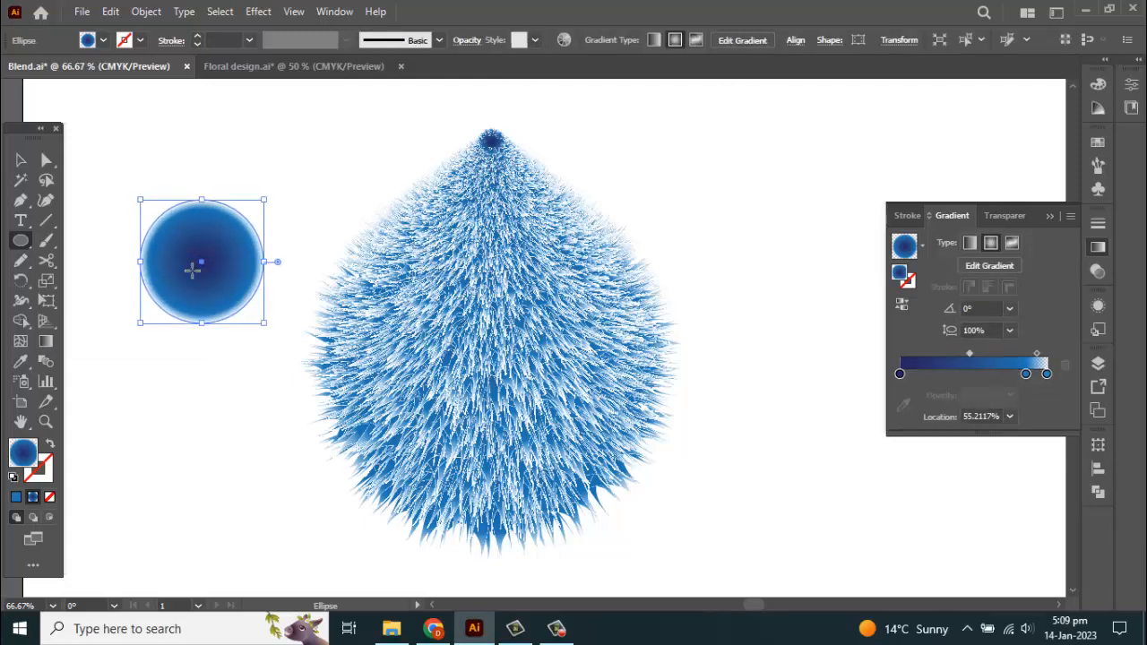
{"action": "key", "text": "v"}
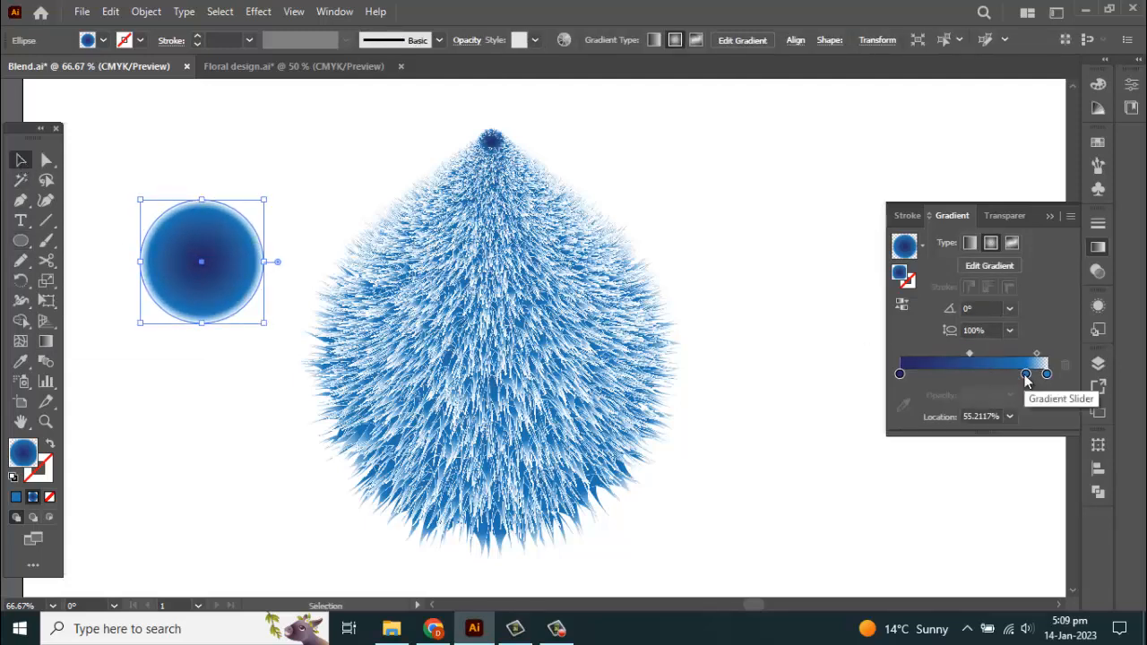
Shift the middle stop of the circle's gradient to about 55% and set the circle's blending mode to Multiply
{"action": "left_click_drag", "start_coordinate": [1025, 374], "coordinate": [981, 381]}
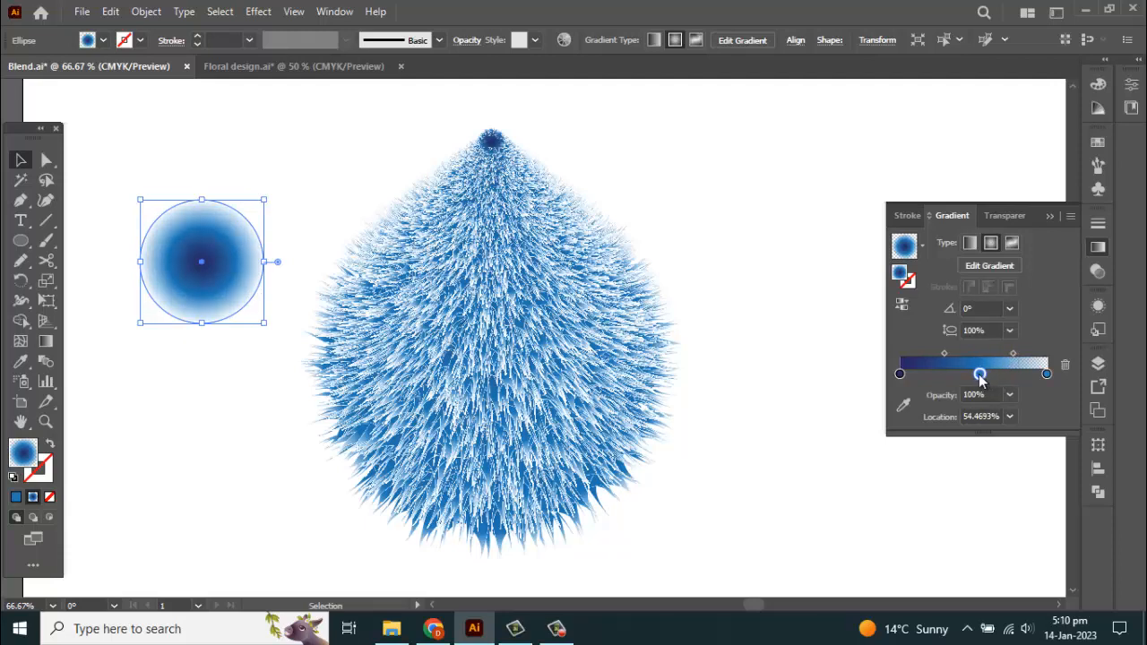
{"action": "left_click_drag", "start_coordinate": [979, 379], "coordinate": [971, 379]}
{"action": "left_click_drag", "start_coordinate": [972, 375], "coordinate": [982, 375]}
{"action": "left_click", "coordinate": [1003, 218]}
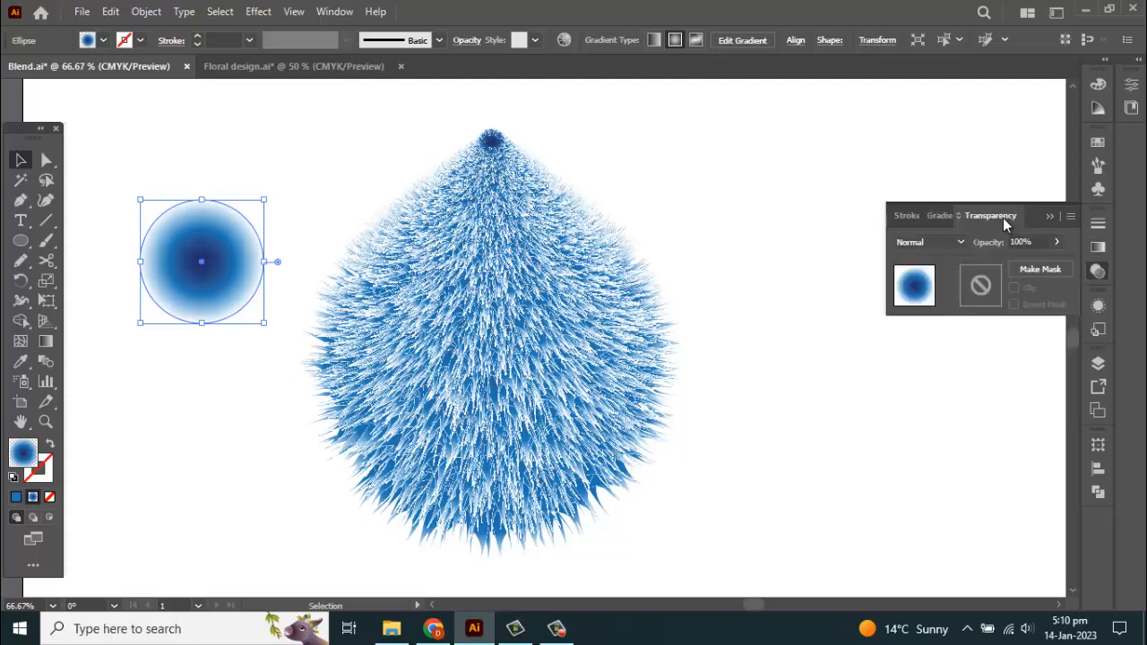
{"action": "left_click", "coordinate": [955, 247]}
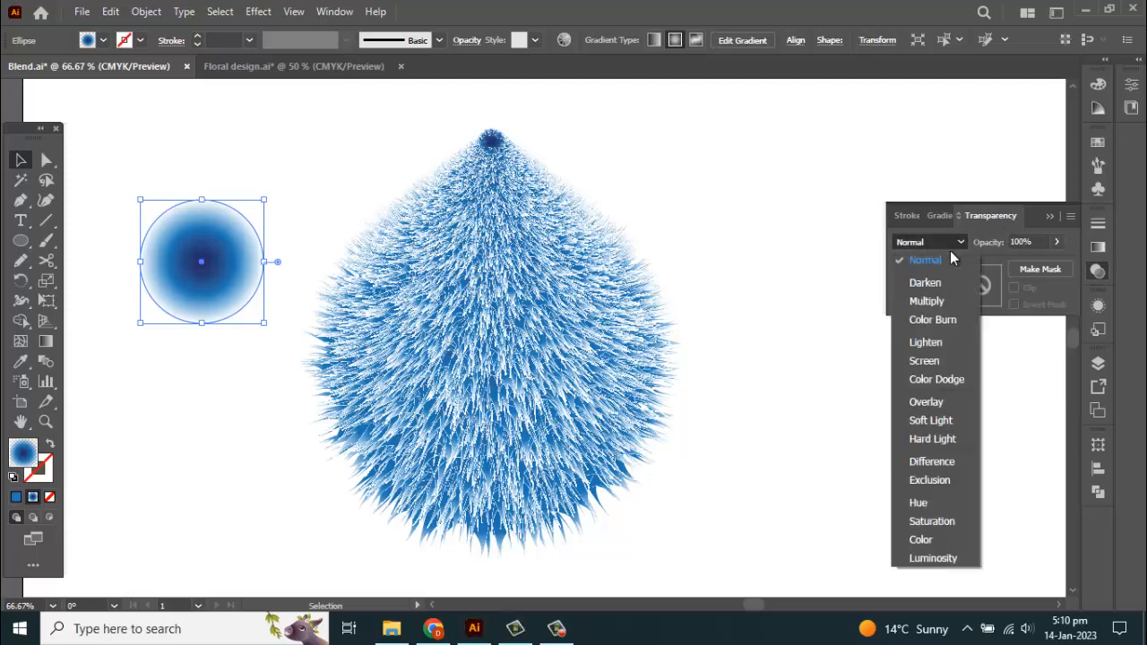
{"action": "left_click", "coordinate": [927, 302]}
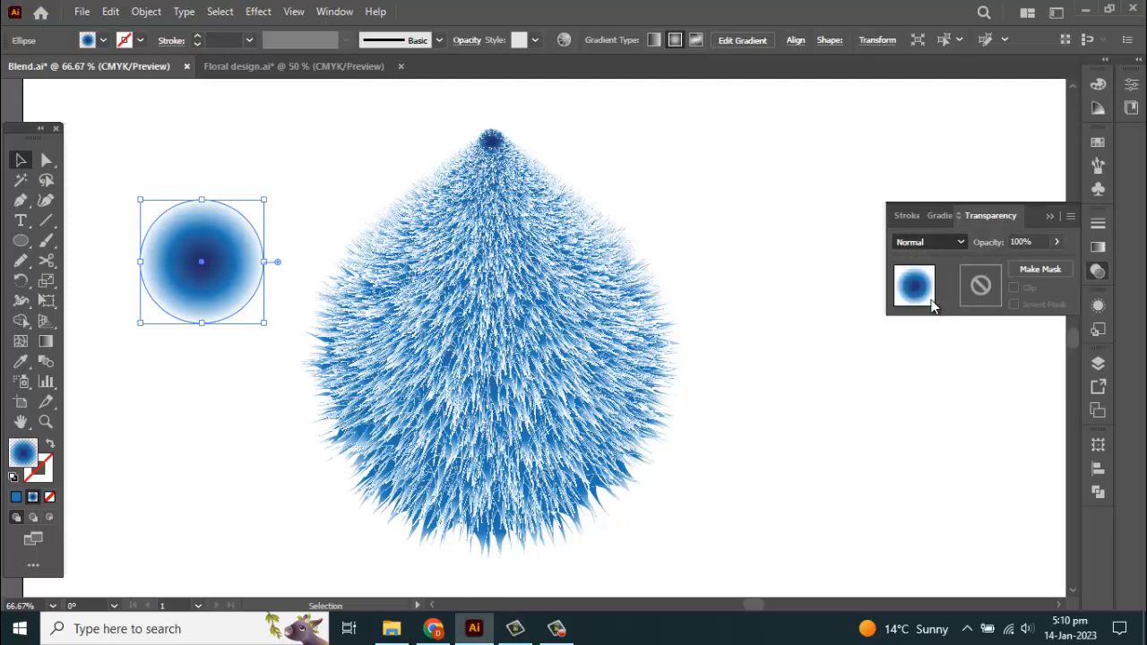
{"action": "left_click", "coordinate": [740, 303]}
Try the gradient circle on top of the furry body and move it back out beside the body's upper-left edge
{"action": "left_click_drag", "start_coordinate": [200, 269], "coordinate": [445, 273]}
{"action": "left_click_drag", "start_coordinate": [222, 249], "coordinate": [308, 269]}
{"action": "left_click_drag", "start_coordinate": [519, 295], "coordinate": [352, 213]}
{"action": "left_click", "coordinate": [204, 328]}
Draw an upright ellipse on the empty pasteboard beside the artboard and fill it with the light grey swatch as an eyeball
{"action": "left_click", "coordinate": [20, 244]}
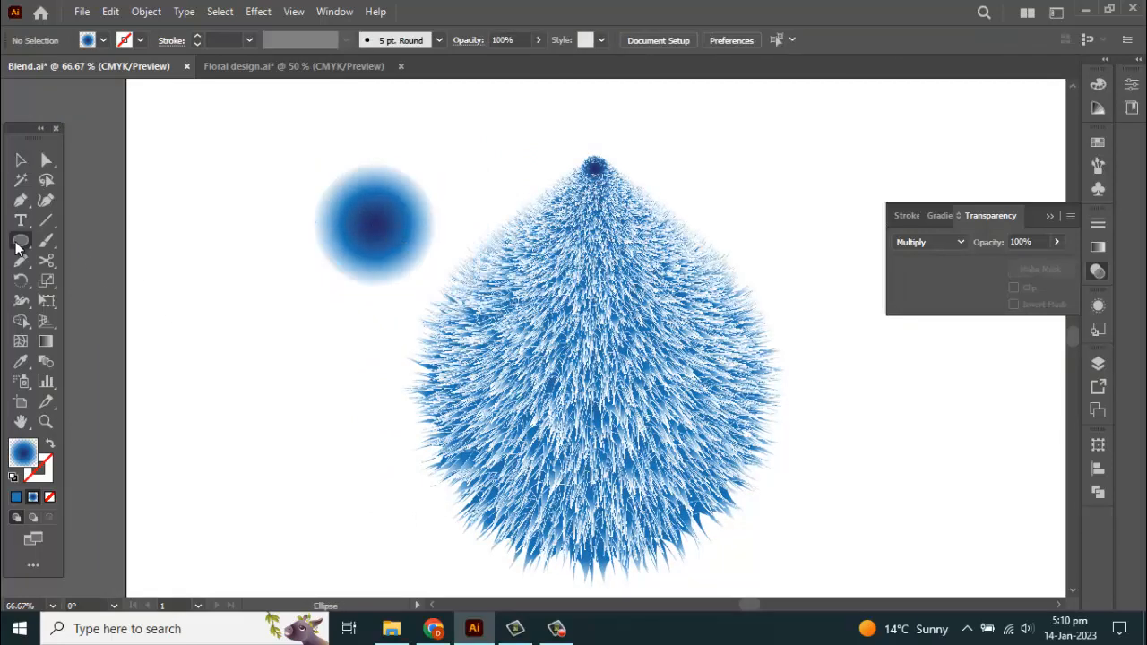
{"action": "mouse_move", "coordinate": [176, 284]}
{"action": "left_mouse_down"}
{"action": "mouse_move", "coordinate": [269, 327]}
{"action": "mouse_move", "coordinate": [295, 419]}
{"action": "left_mouse_up"}
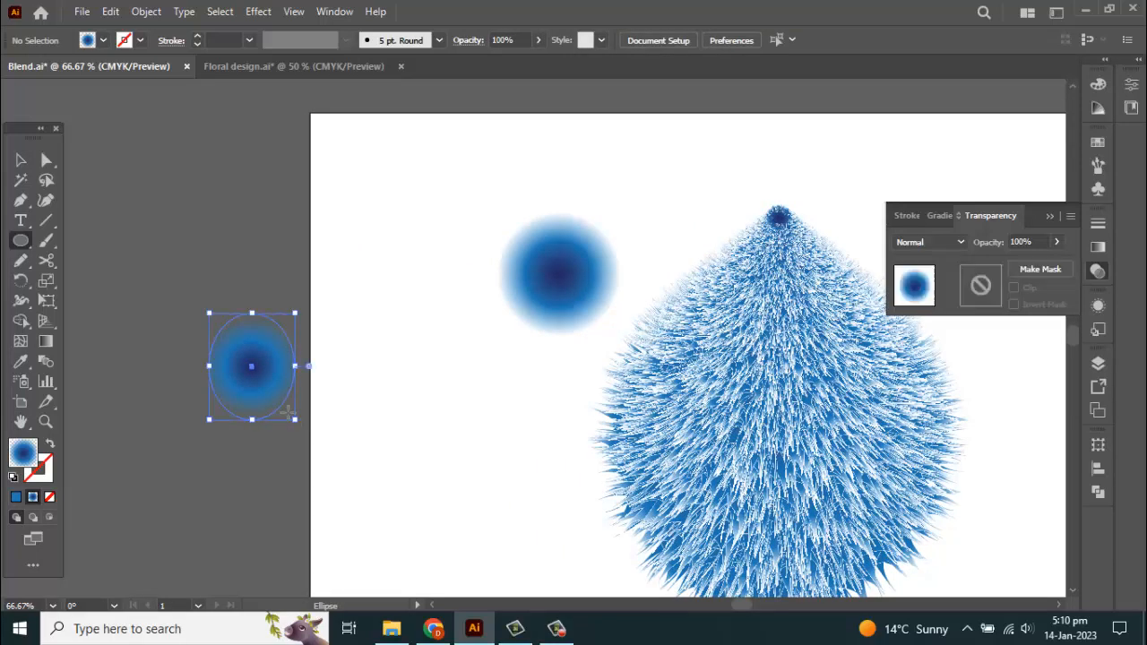
{"action": "left_click", "coordinate": [22, 160]}
{"action": "left_click", "coordinate": [100, 41]}
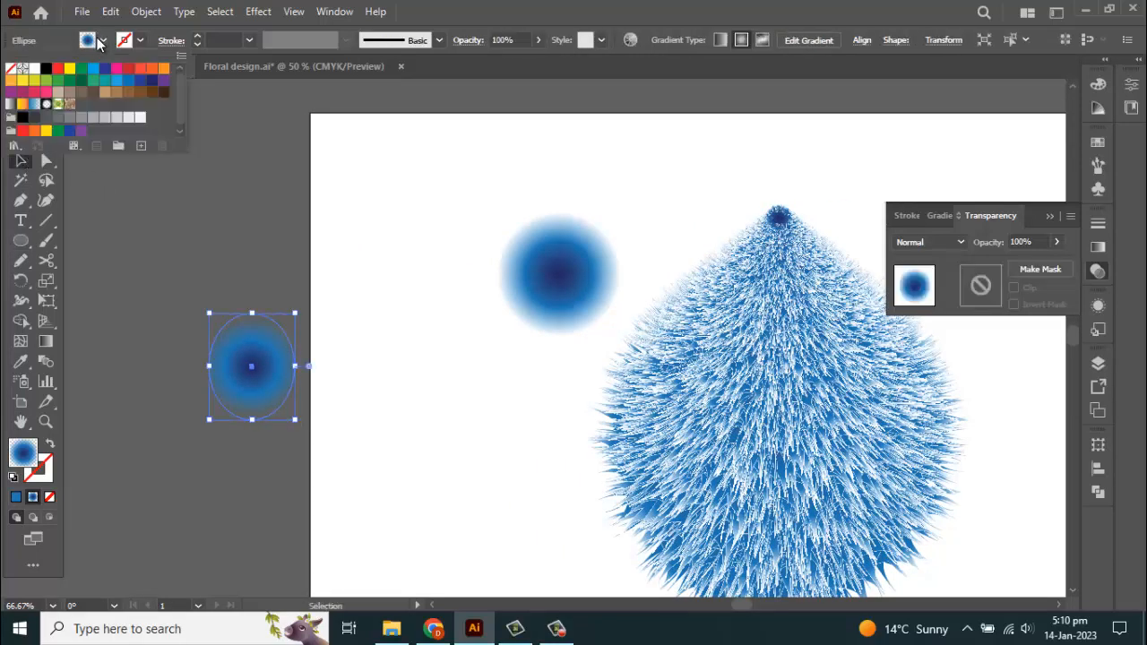
{"action": "left_click", "coordinate": [139, 117]}
{"action": "left_click", "coordinate": [128, 117]}
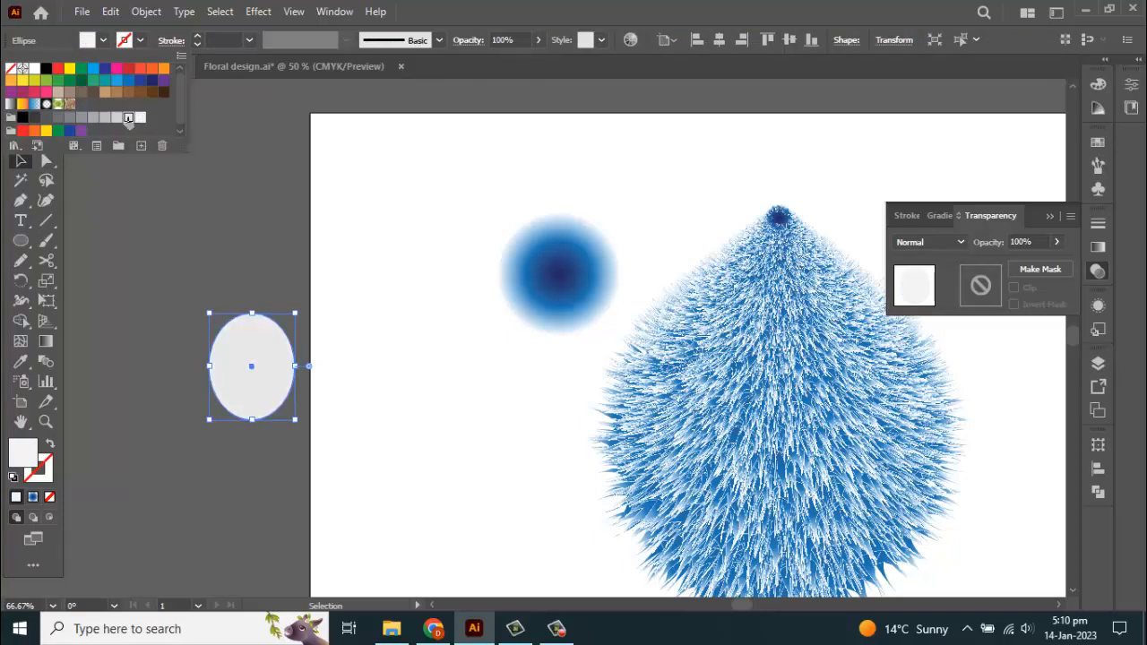
{"action": "left_click", "coordinate": [241, 263]}
{"action": "left_click", "coordinate": [241, 263]}
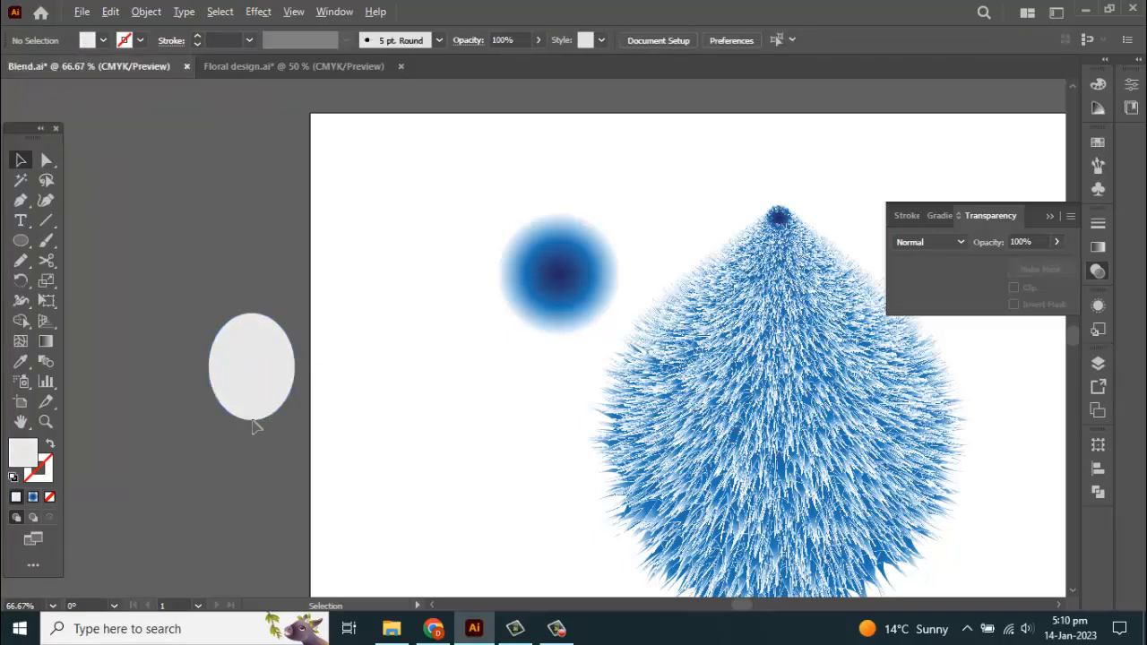
Paste a copy of the light grey eyeball in front and shrink it about its centre to roughly half size
{"action": "scroll", "coordinate": [254, 428], "scroll_direction": "up", "scroll_amount": 1}
{"action": "left_click", "coordinate": [244, 352]}
{"action": "scroll", "coordinate": [242, 341], "scroll_direction": "up", "scroll_amount": 1}
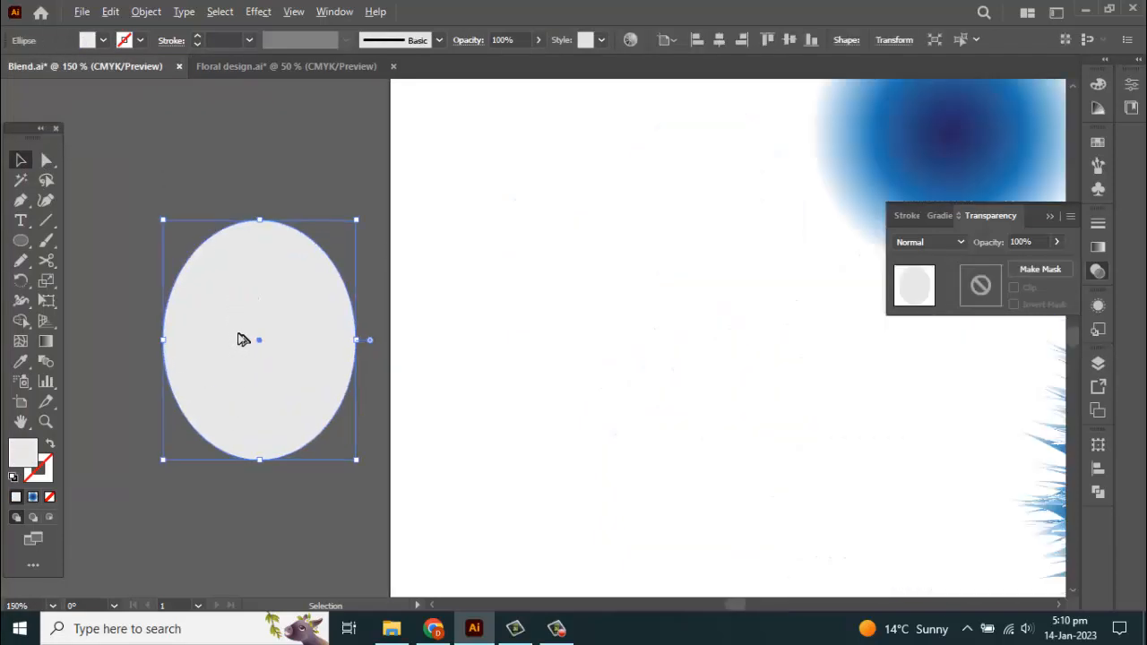
{"action": "left_click", "coordinate": [112, 12]}
{"action": "left_click", "coordinate": [146, 89]}
{"action": "left_click", "coordinate": [117, 14]}
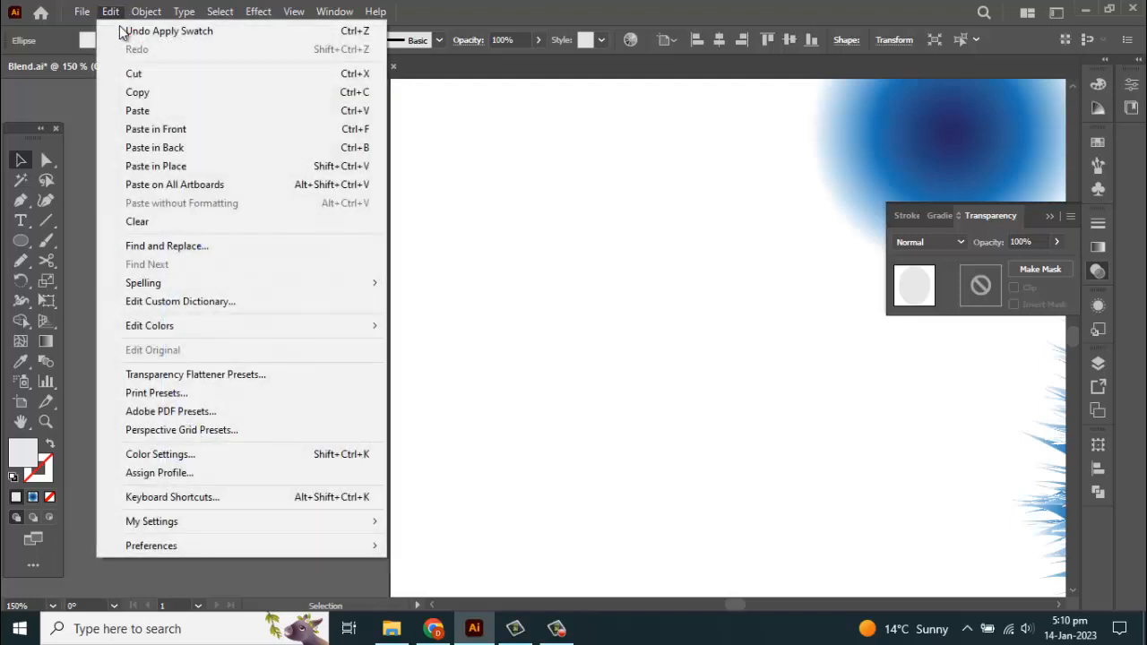
{"action": "left_click", "coordinate": [156, 131]}
{"action": "left_click_drag", "start_coordinate": [358, 219], "coordinate": [337, 280]}
Fill the smaller ellipse with black and move it to the lower-right part of the eyeball as a pupil
{"action": "left_click", "coordinate": [102, 41]}
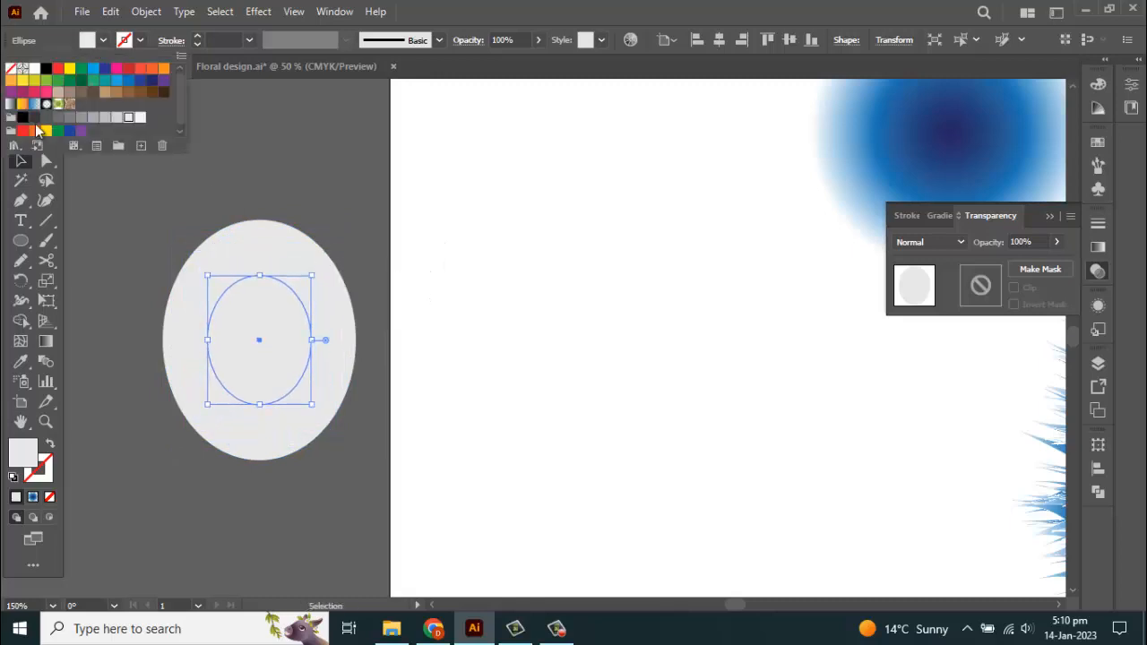
{"action": "left_click", "coordinate": [22, 118]}
{"action": "left_click", "coordinate": [275, 357]}
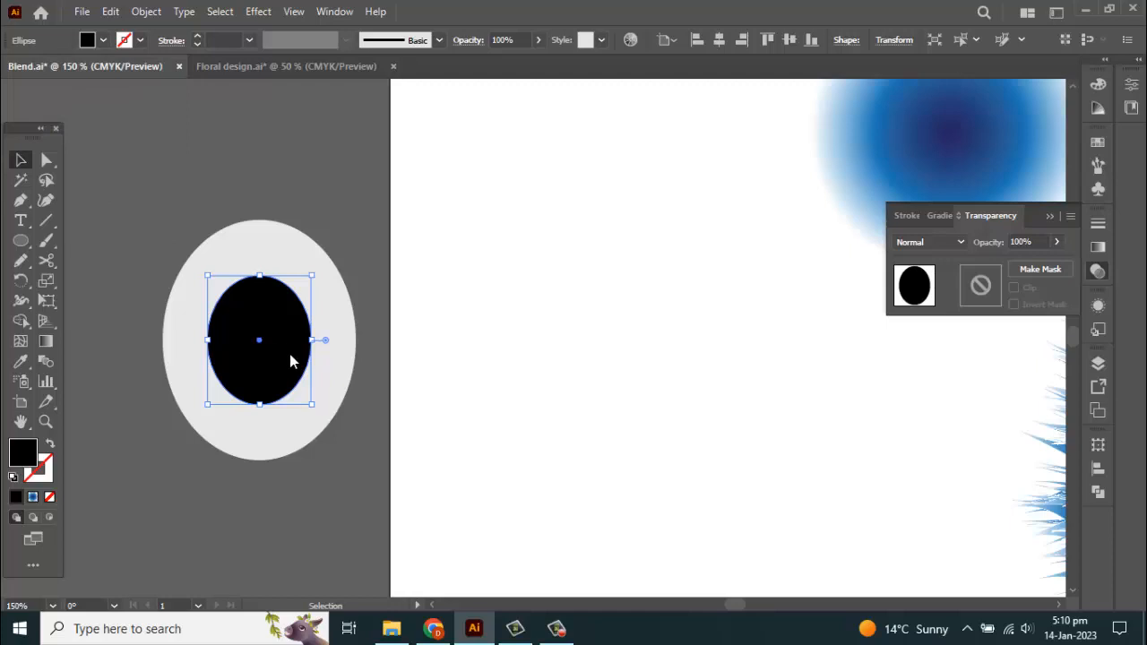
{"action": "left_click_drag", "start_coordinate": [273, 354], "coordinate": [301, 381]}
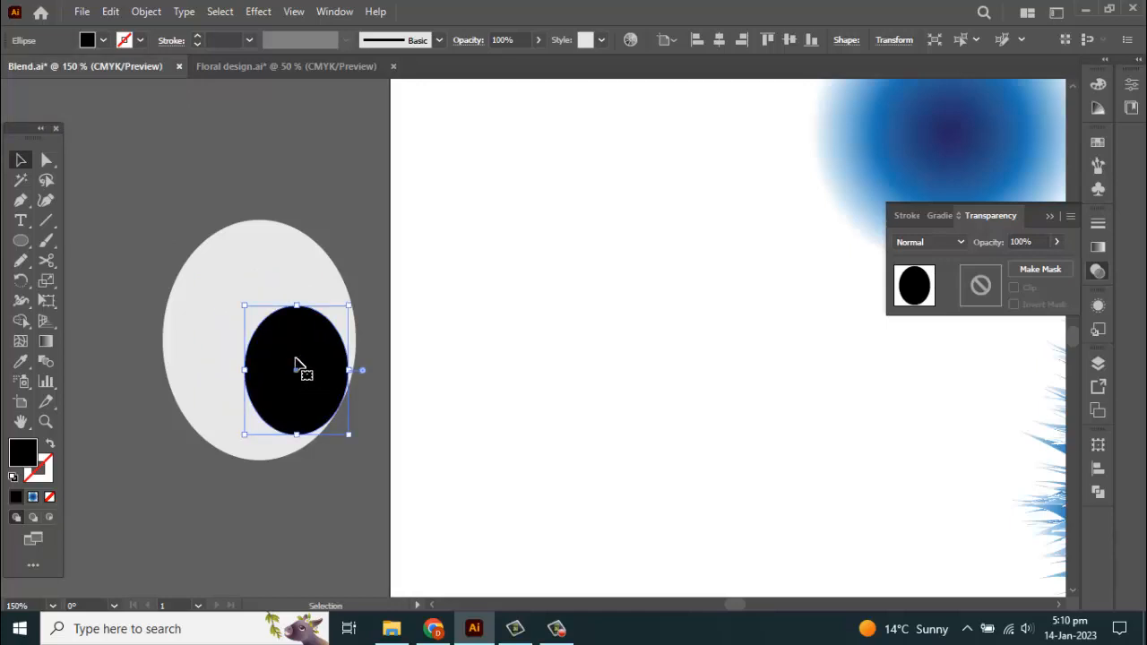
Paste a copy of the black pupil in front and shrink it about its centre to a tiny ellipse
{"action": "left_click", "coordinate": [119, 16]}
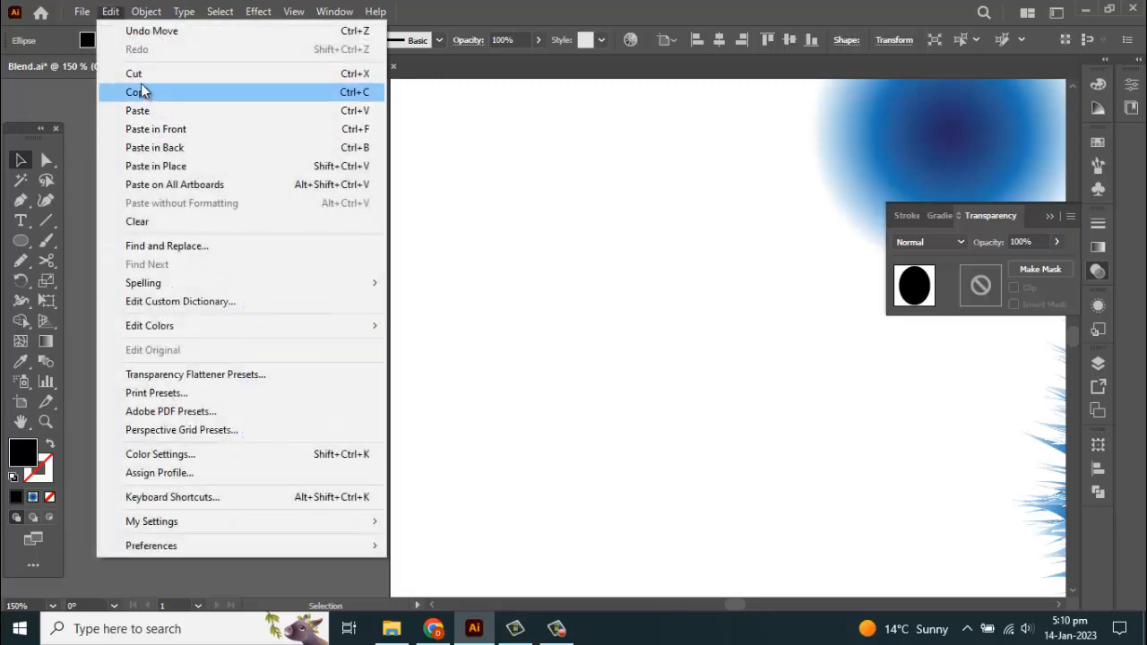
{"action": "left_click", "coordinate": [145, 91]}
{"action": "left_click", "coordinate": [112, 14]}
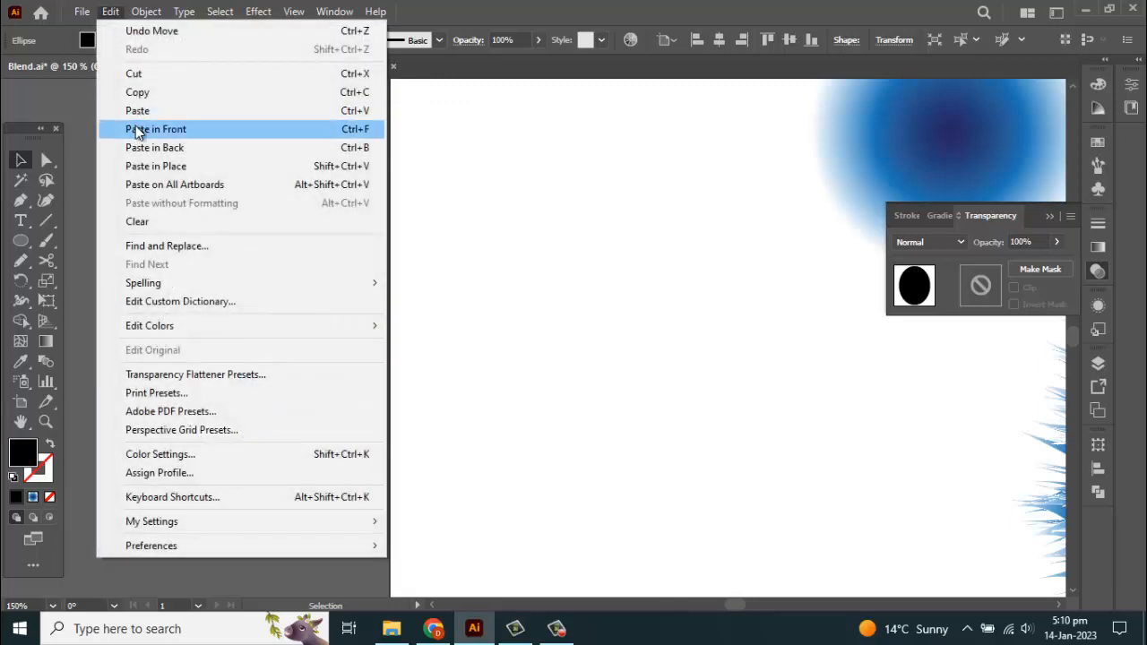
{"action": "left_click", "coordinate": [141, 129]}
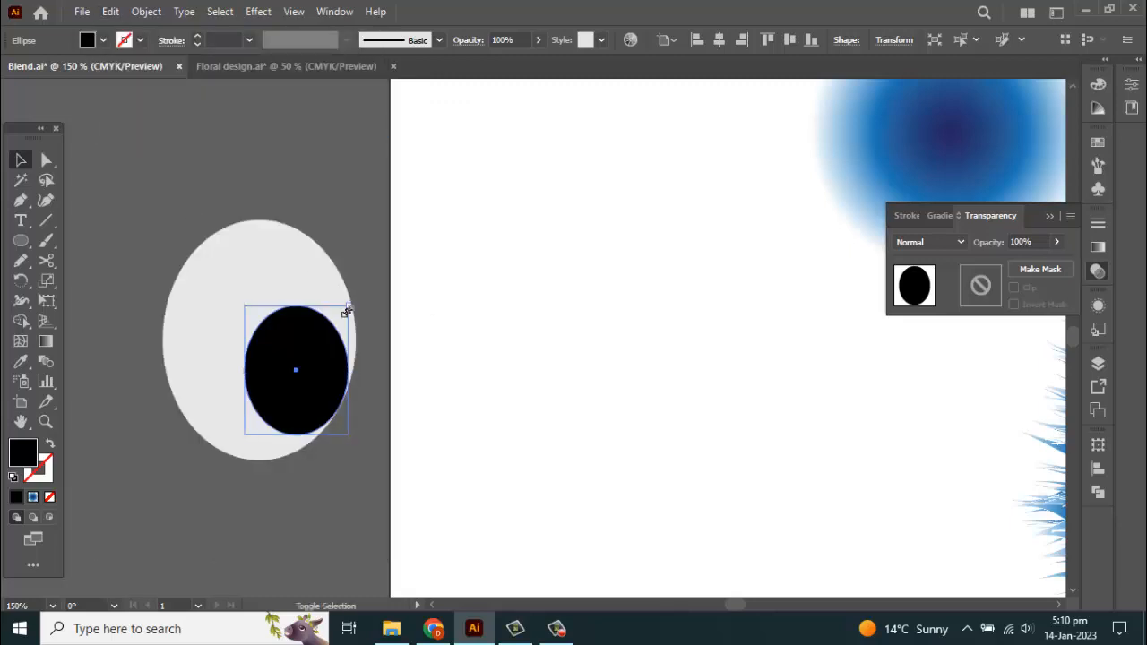
{"action": "left_click_drag", "start_coordinate": [348, 306], "coordinate": [331, 355]}
Fill the tiny ellipse with the artboard's white using the Eyedropper and move it onto the pupil's upper-left edge
{"action": "left_click", "coordinate": [21, 361]}
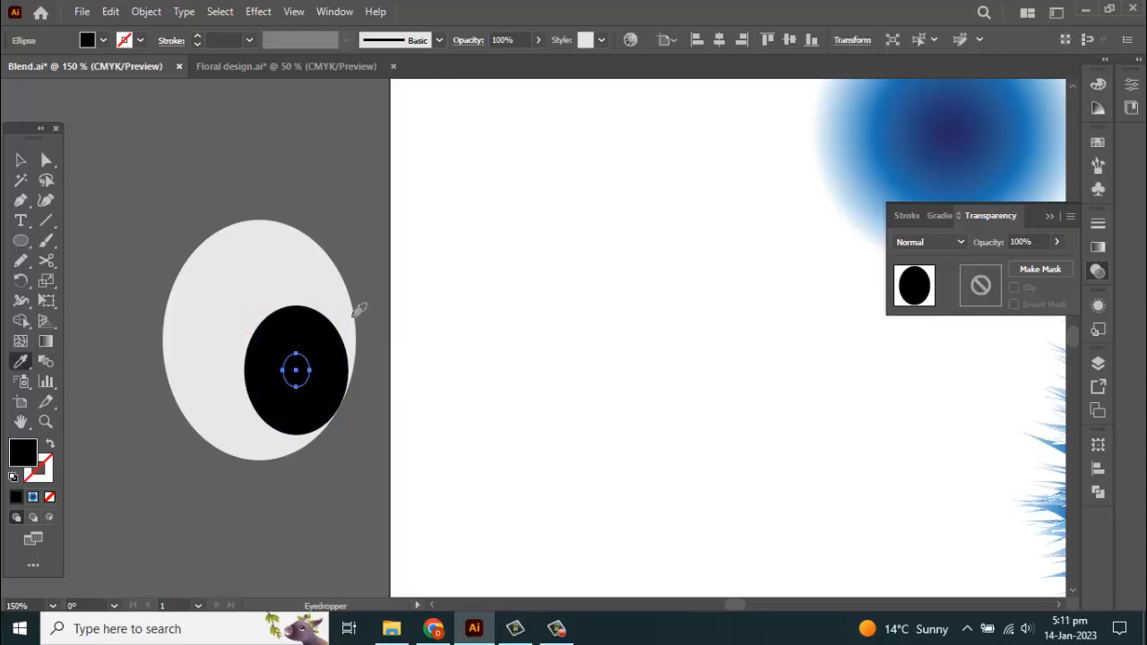
{"action": "left_click", "coordinate": [447, 305]}
{"action": "left_click", "coordinate": [21, 161]}
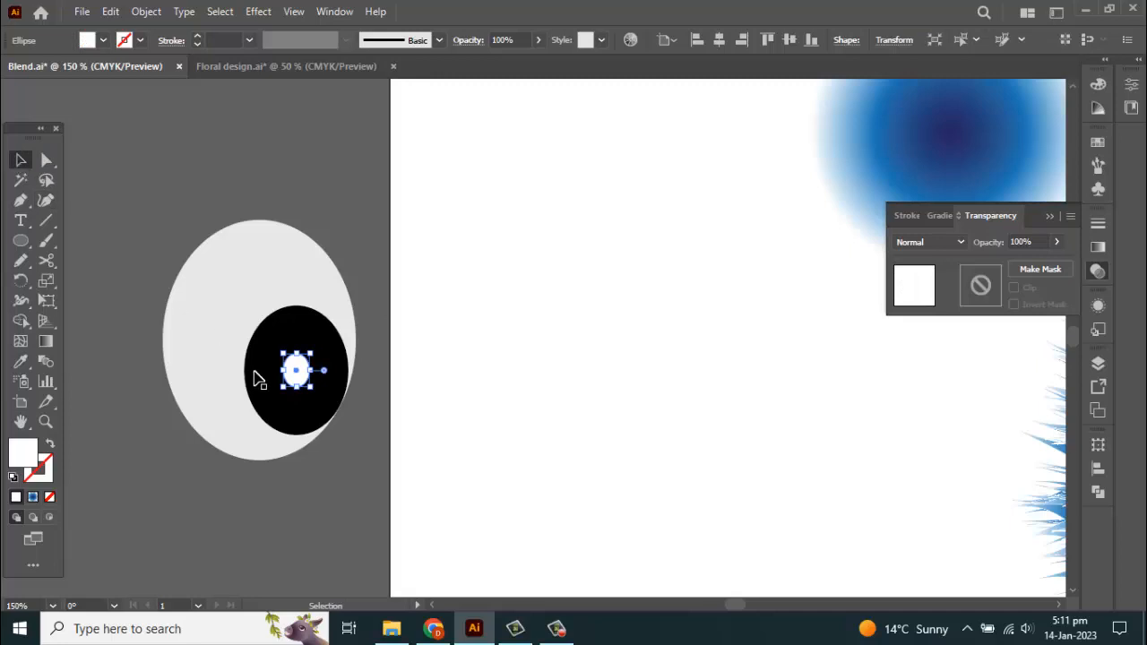
{"action": "left_click_drag", "start_coordinate": [296, 371], "coordinate": [279, 320]}
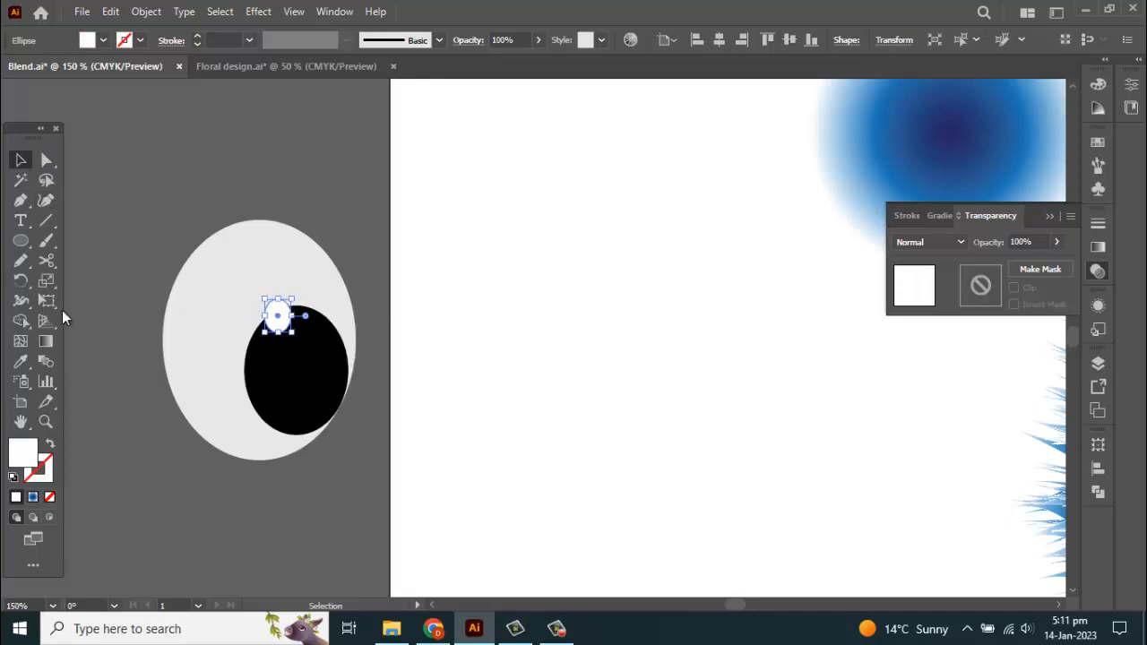
Match the tiny highlight's fill to the light grey eyeball with the Eyedropper, and deselect it
{"action": "left_click", "coordinate": [21, 362]}
{"action": "left_click", "coordinate": [239, 287]}
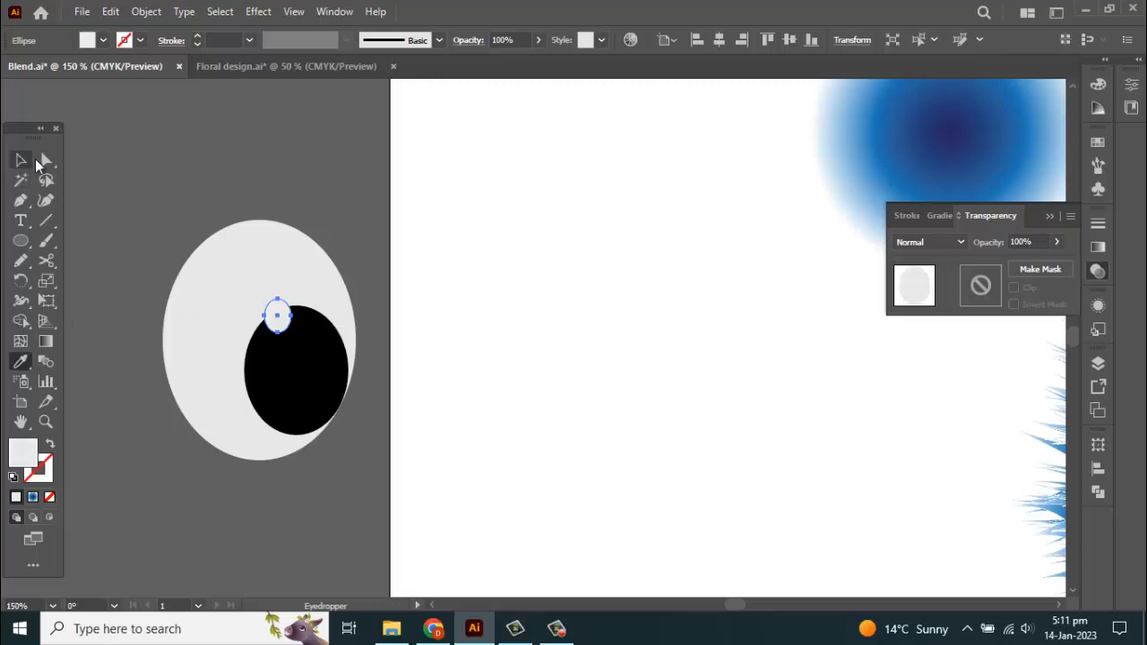
{"action": "left_click", "coordinate": [20, 161]}
{"action": "left_click", "coordinate": [295, 181]}
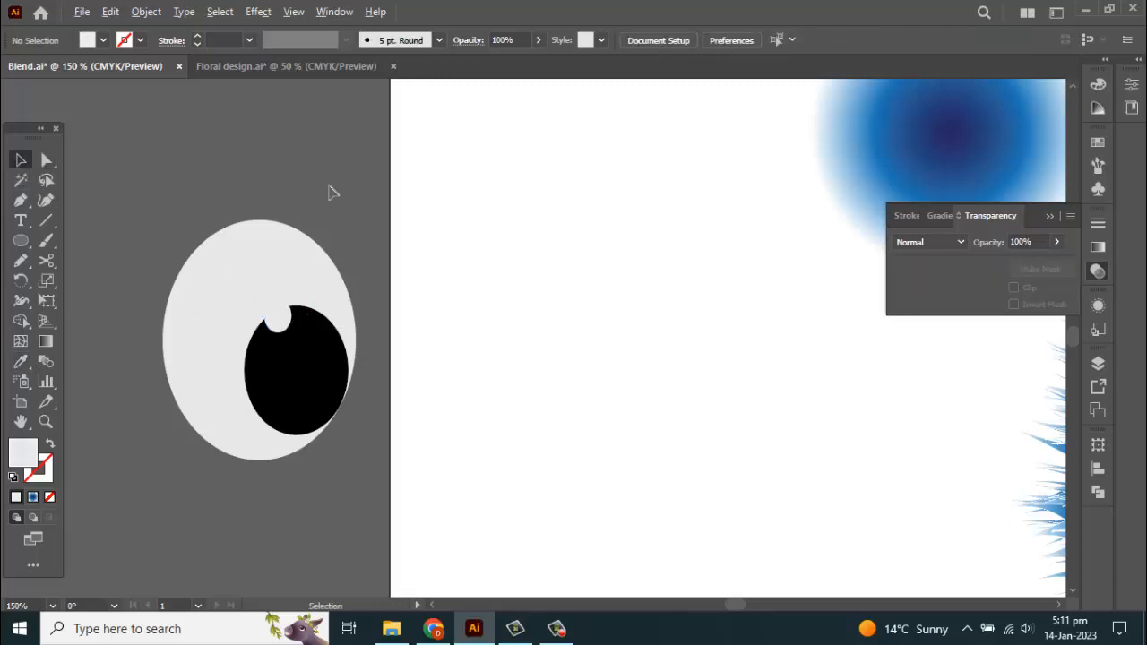
Group the eyeball, pupil and highlight into one eye
{"action": "key", "text": "ctrl+minus"}
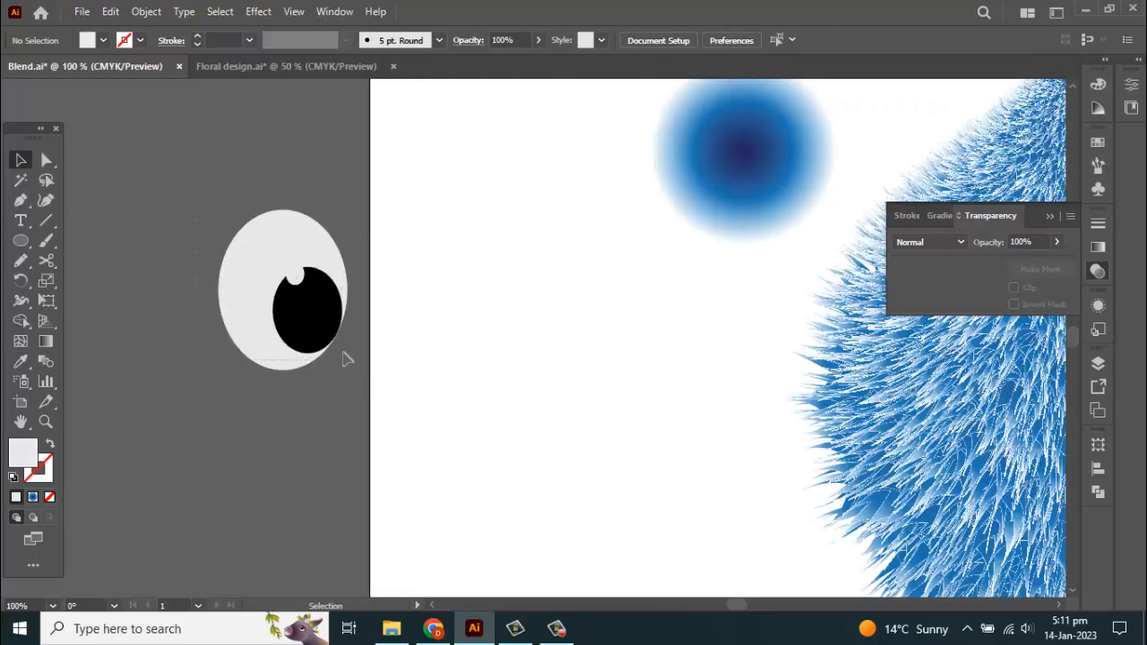
{"action": "right_click", "coordinate": [290, 296]}
{"action": "left_click", "coordinate": [348, 369]}
Move the eye onto the upper-left part of the furry body and scale it down slightly about its centre
{"action": "scroll", "coordinate": [348, 343], "scroll_direction": "down", "scroll_amount": 1}
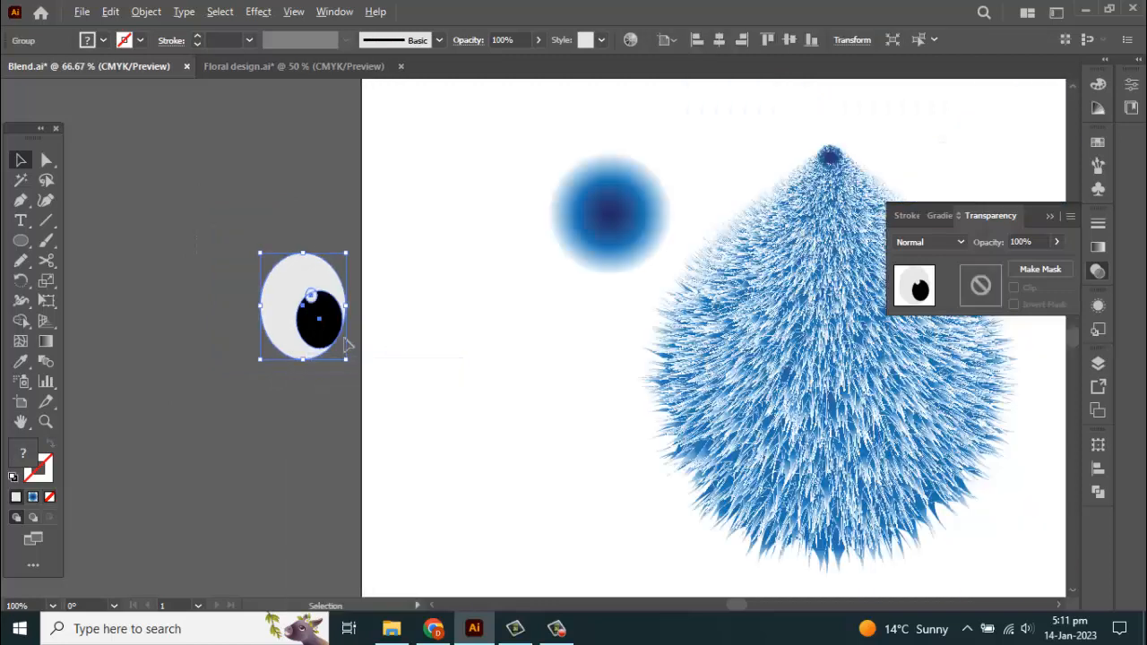
{"action": "scroll", "coordinate": [348, 343], "scroll_direction": "down", "scroll_amount": 1}
{"action": "scroll", "coordinate": [448, 363], "scroll_direction": "right", "scroll_amount": 4}
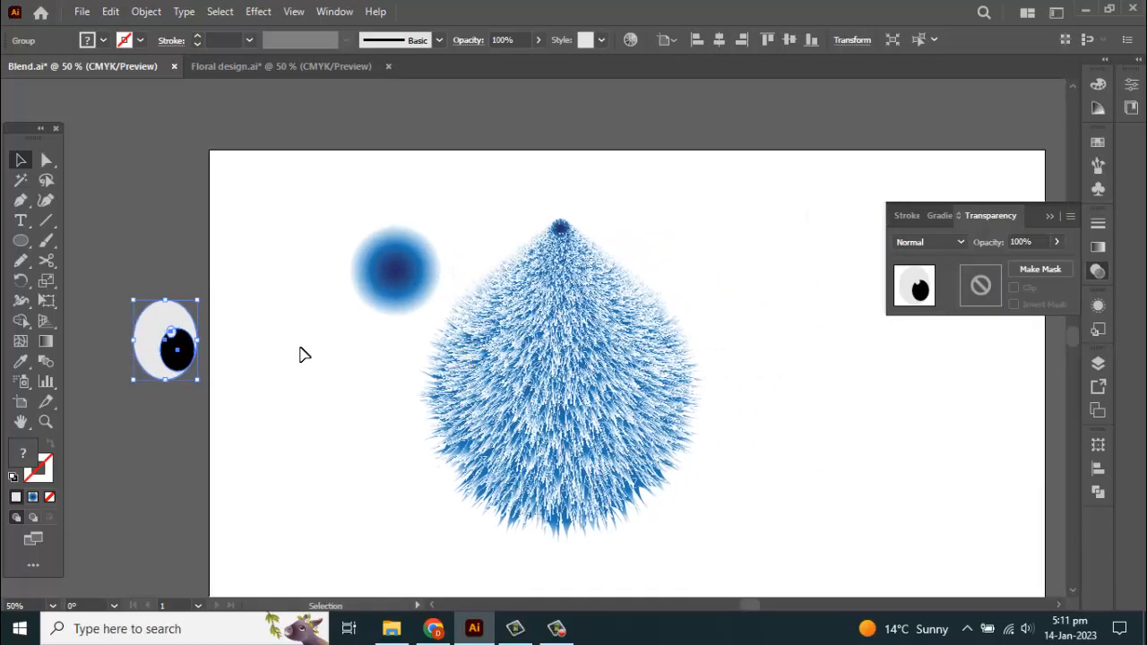
{"action": "left_click_drag", "start_coordinate": [195, 356], "coordinate": [557, 335]}
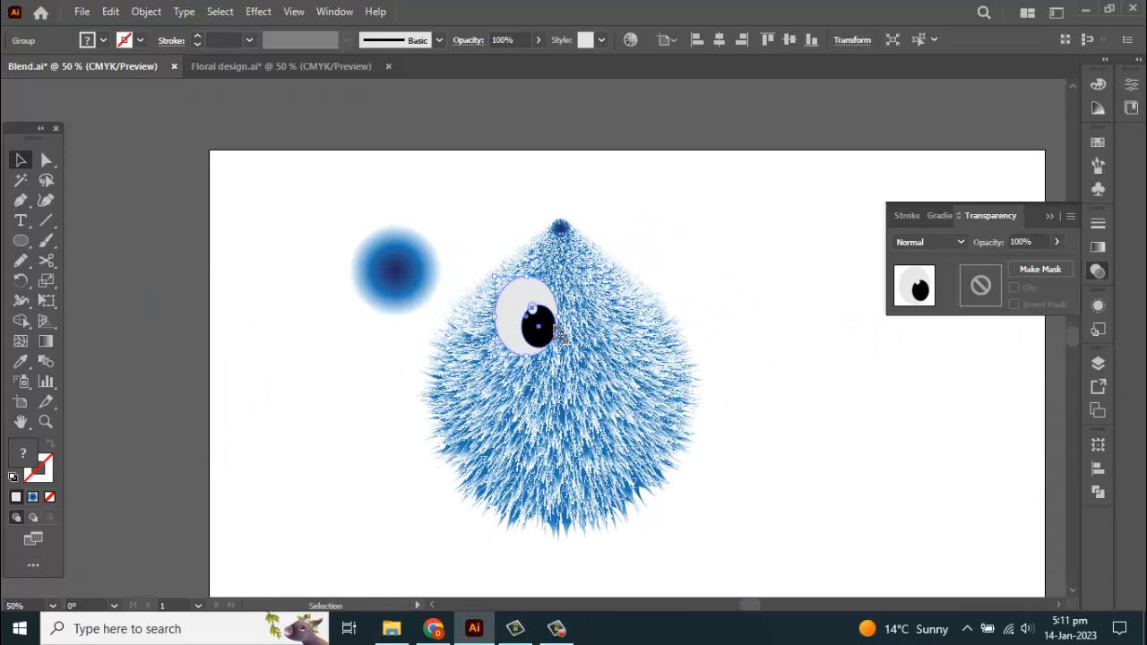
{"action": "scroll", "coordinate": [559, 338], "scroll_direction": "up", "scroll_amount": 1}
{"action": "scroll", "coordinate": [558, 341], "scroll_direction": "up", "scroll_amount": 1}
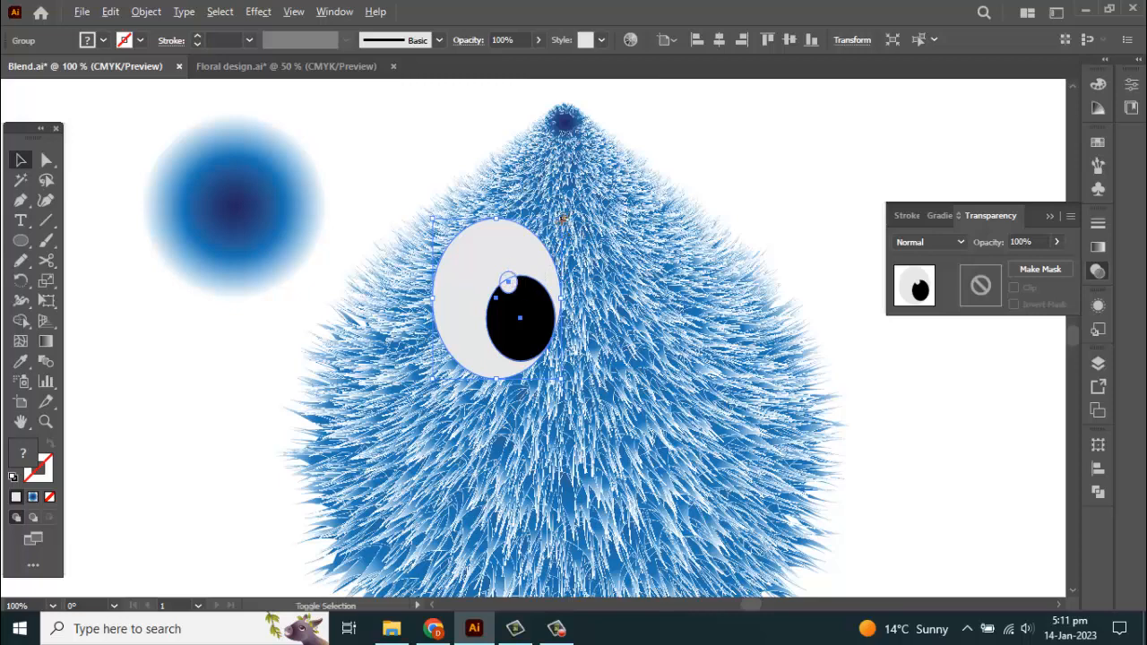
{"action": "left_click_drag", "start_coordinate": [563, 222], "coordinate": [556, 242]}
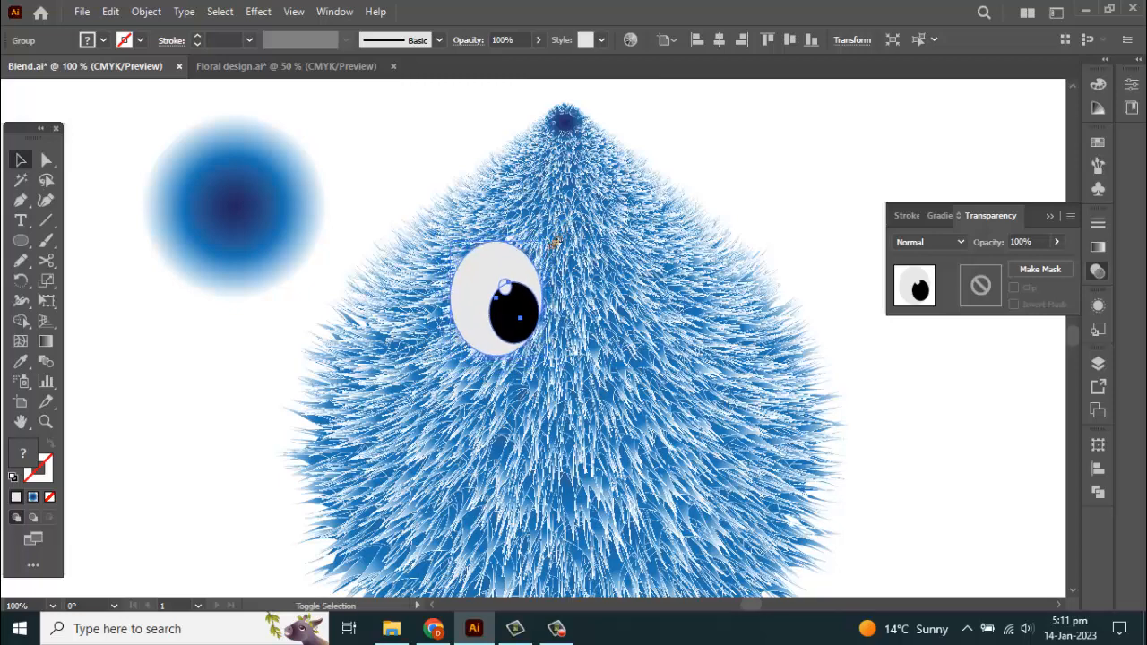
Reflect a copy of the eye across the vertical axis and move it straight right to form the second eye
{"action": "scroll", "coordinate": [543, 291], "scroll_direction": "down", "scroll_amount": 1}
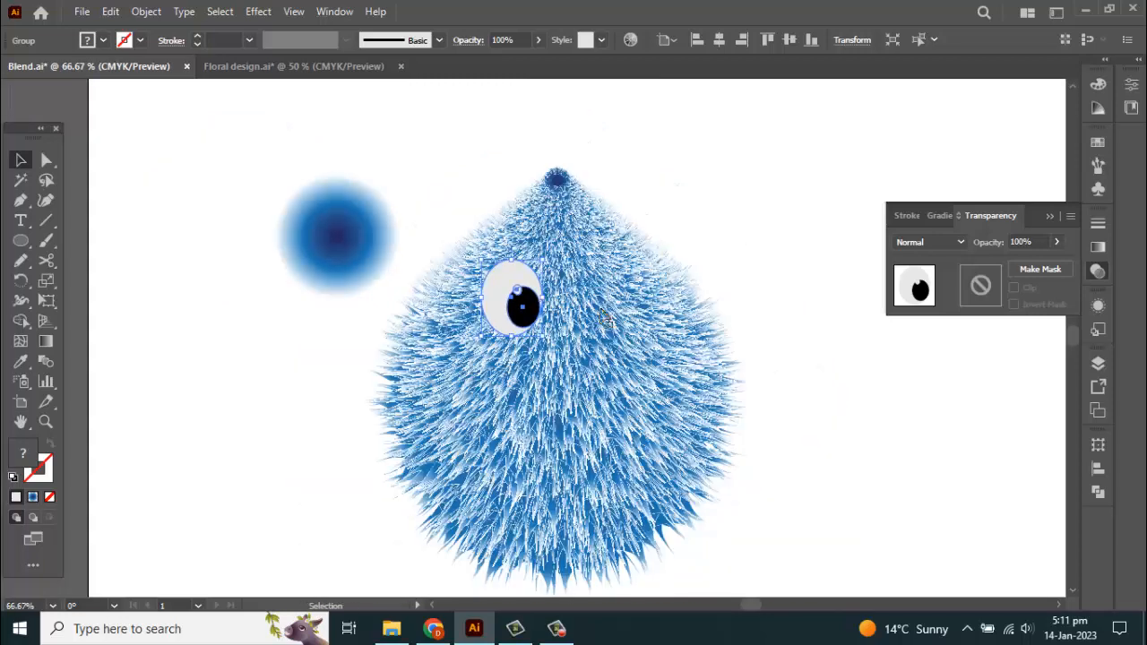
{"action": "scroll", "coordinate": [627, 320], "scroll_direction": "up", "scroll_amount": 1}
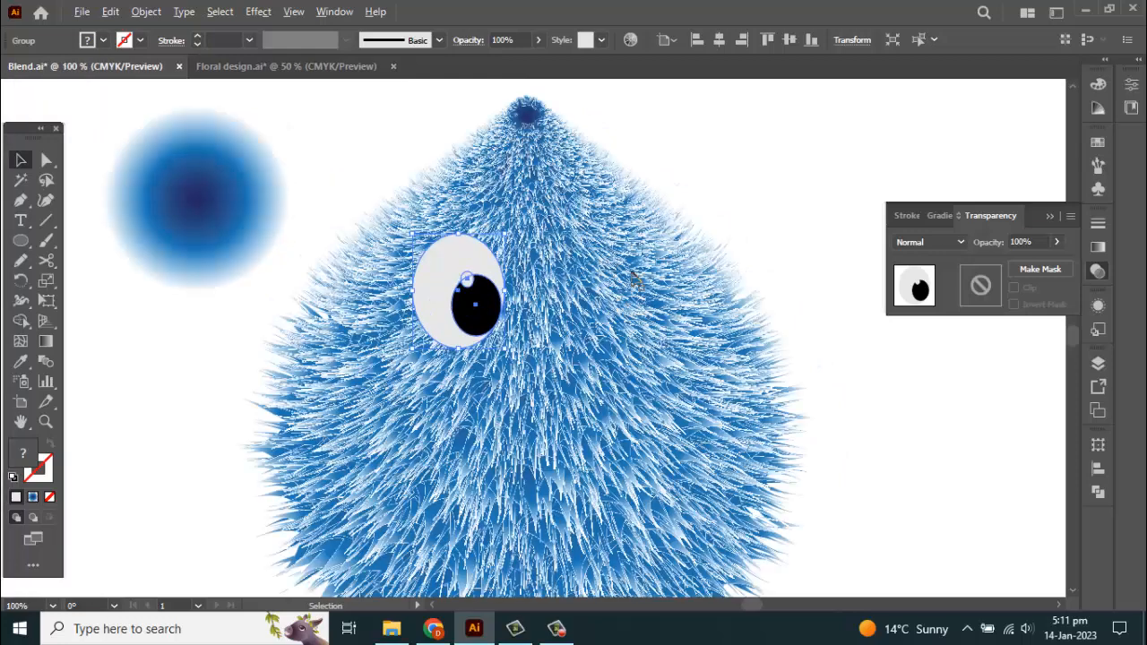
{"action": "right_click", "coordinate": [455, 294]}
{"action": "mouse_move", "coordinate": [508, 481]}
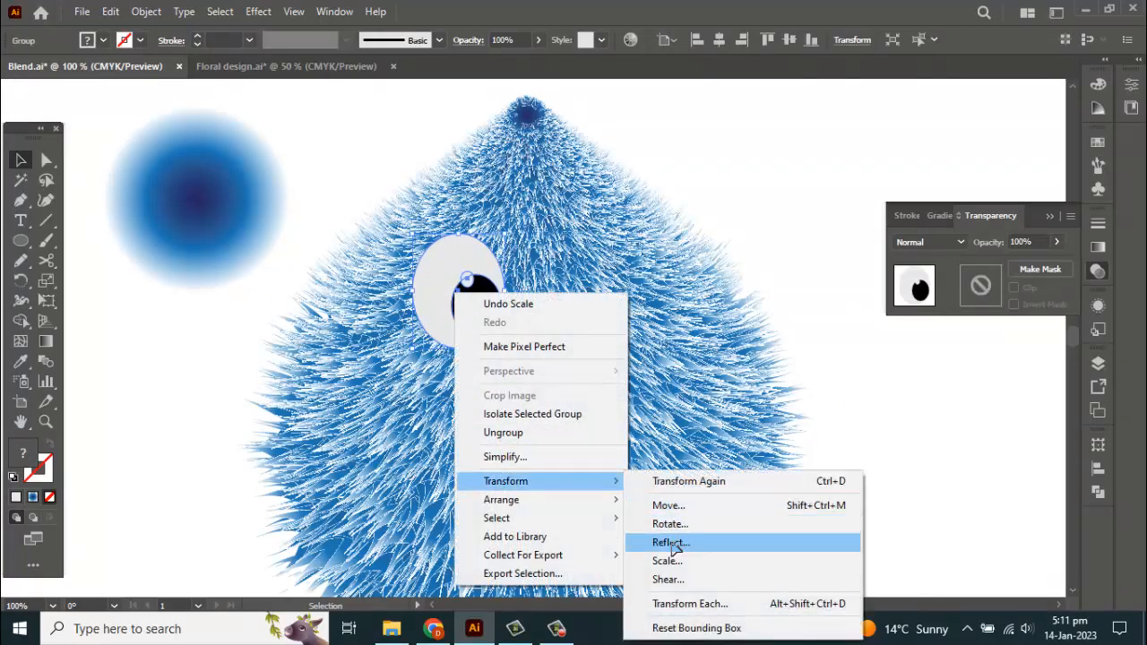
{"action": "left_click", "coordinate": [670, 541]}
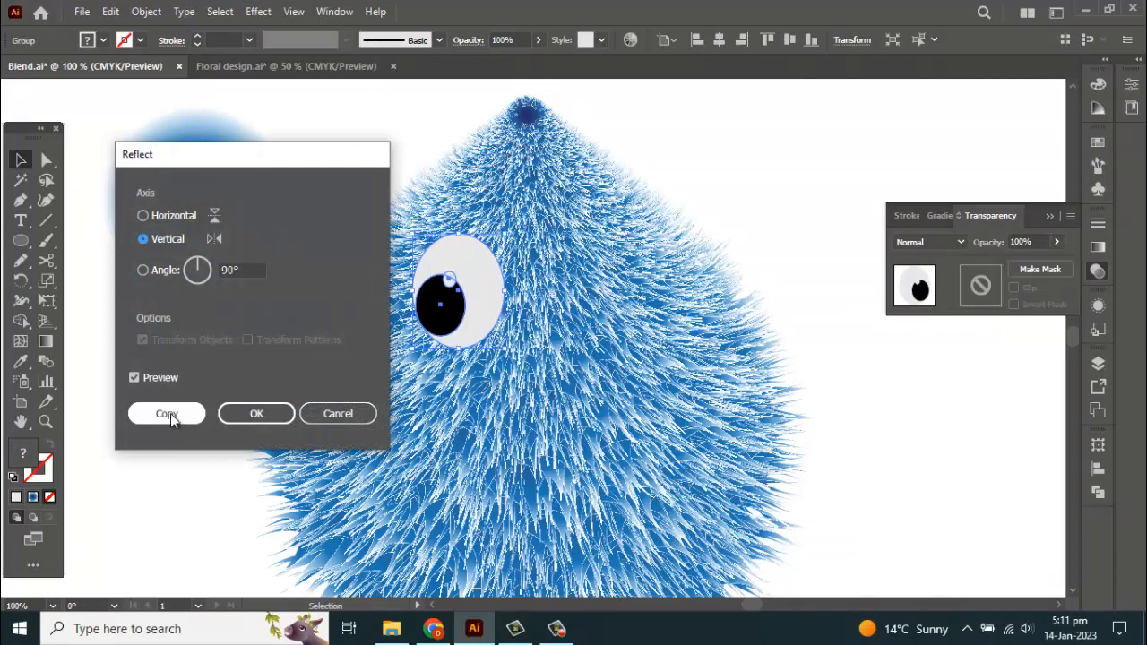
{"action": "left_click", "coordinate": [168, 414]}
{"action": "left_click_drag", "start_coordinate": [440, 310], "coordinate": [553, 311]}
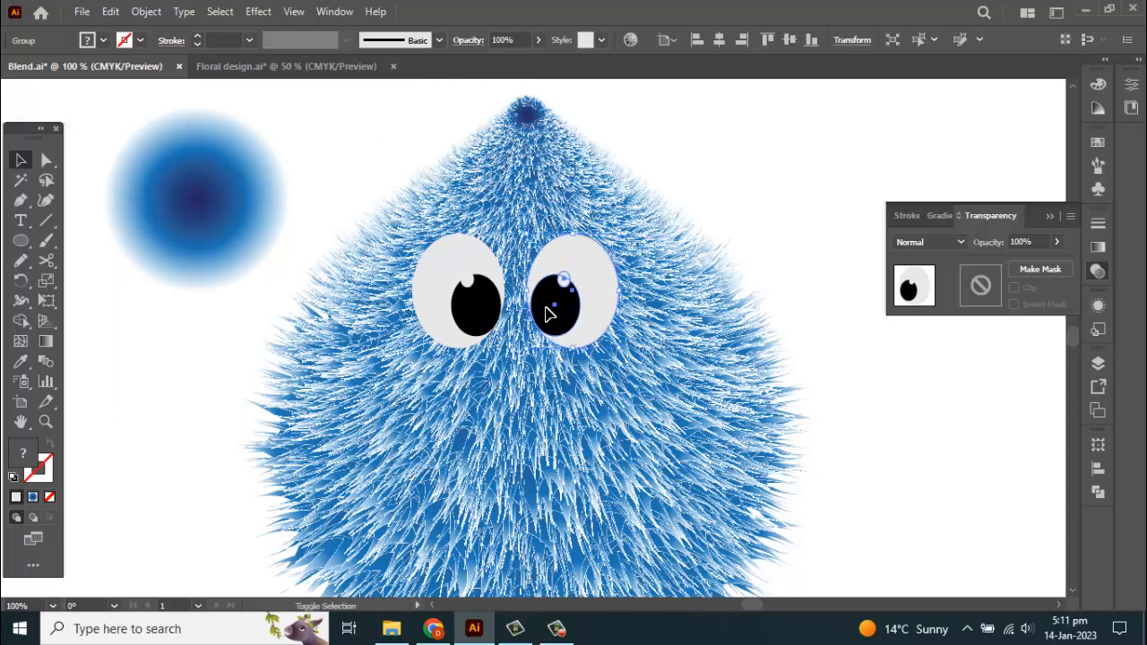
Group the two eyes together
{"action": "left_click", "coordinate": [478, 307], "text": "shift"}
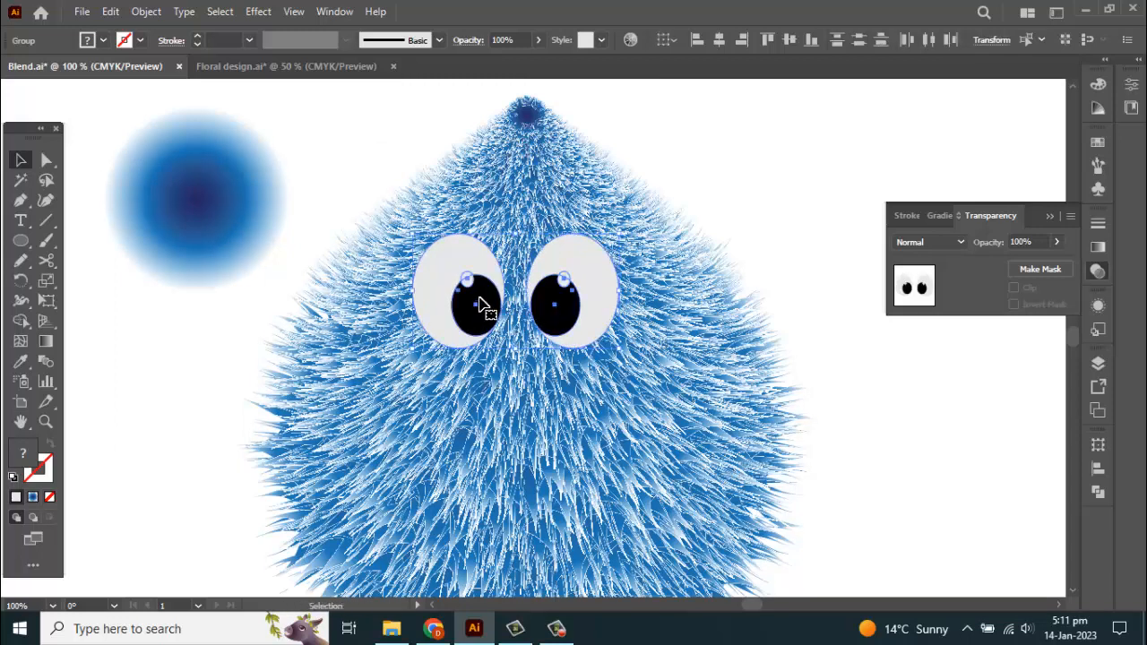
{"action": "right_click", "coordinate": [478, 280]}
{"action": "left_click", "coordinate": [525, 407]}
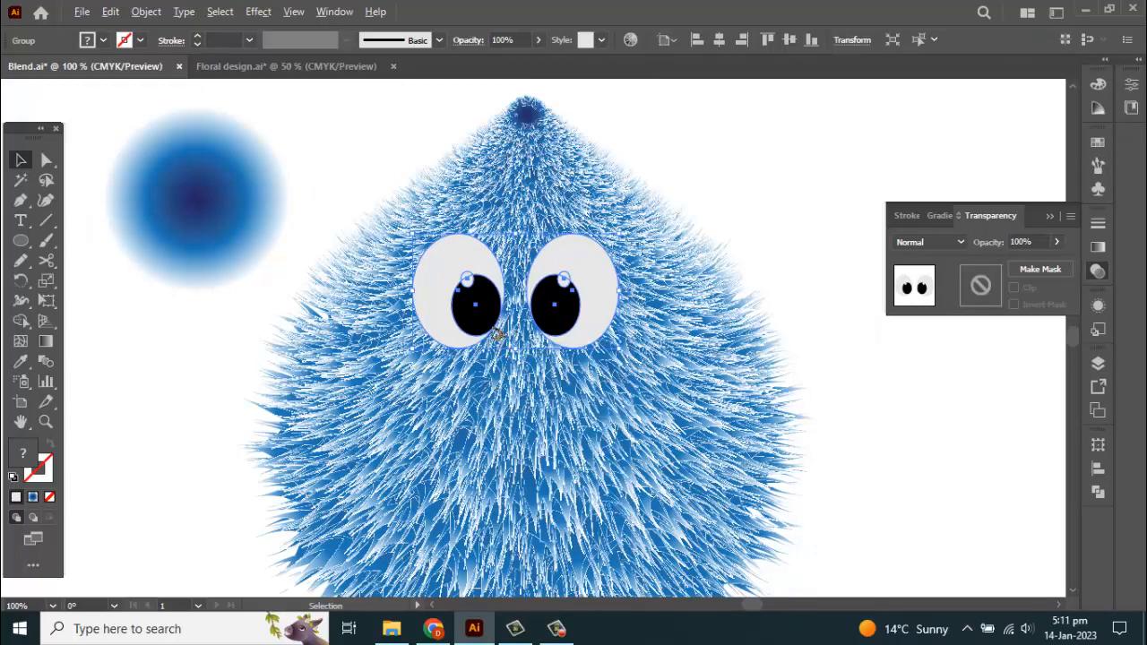
Align the furry body to the horizontal centre of the artboard
{"action": "scroll", "coordinate": [493, 330], "scroll_direction": "down", "scroll_amount": 2}
{"action": "left_click", "coordinate": [532, 393]}
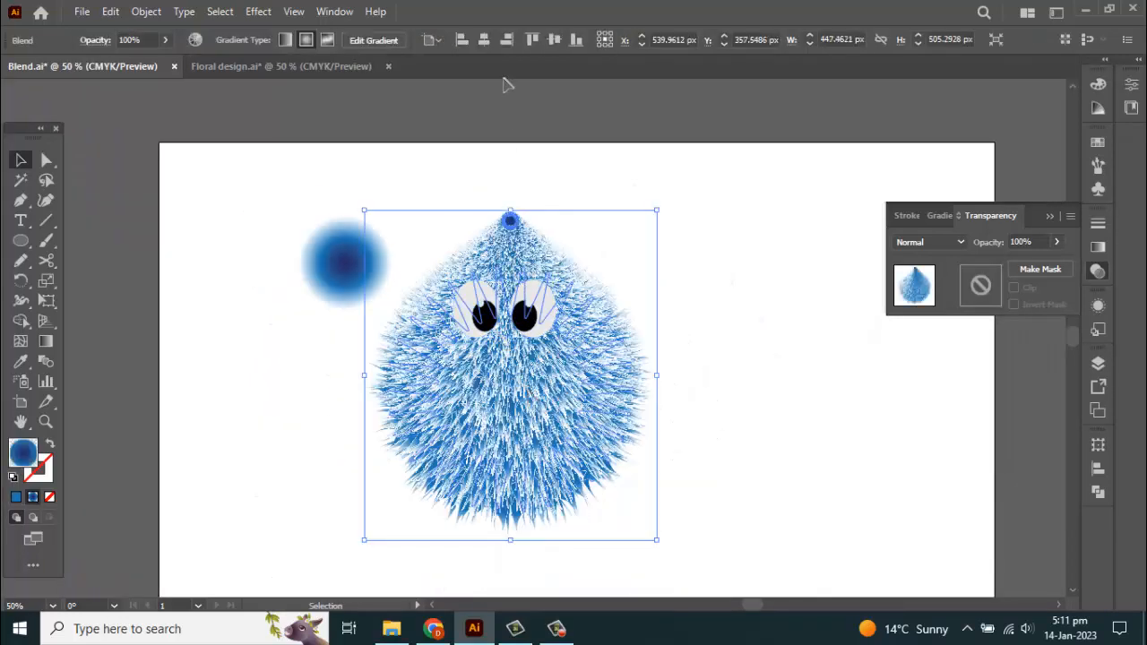
{"action": "left_click", "coordinate": [485, 40]}
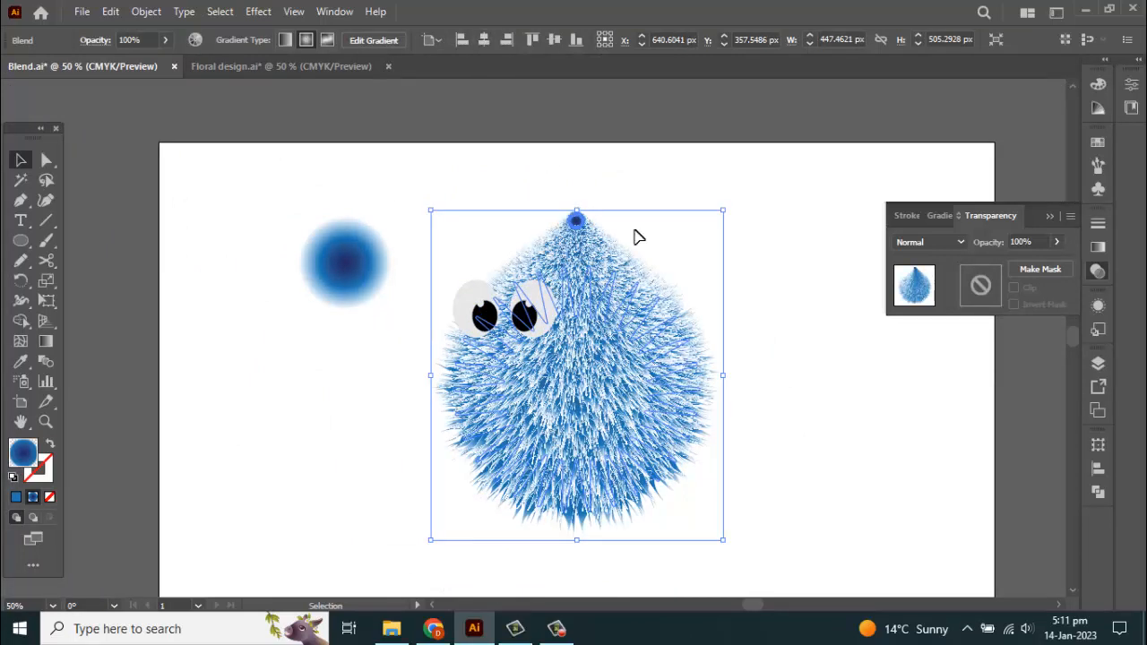
{"action": "left_click", "coordinate": [749, 268]}
Align the grouped eyes to the artboard's horizontal centre so they sit on the furry body, and deselect them
{"action": "left_click", "coordinate": [548, 307]}
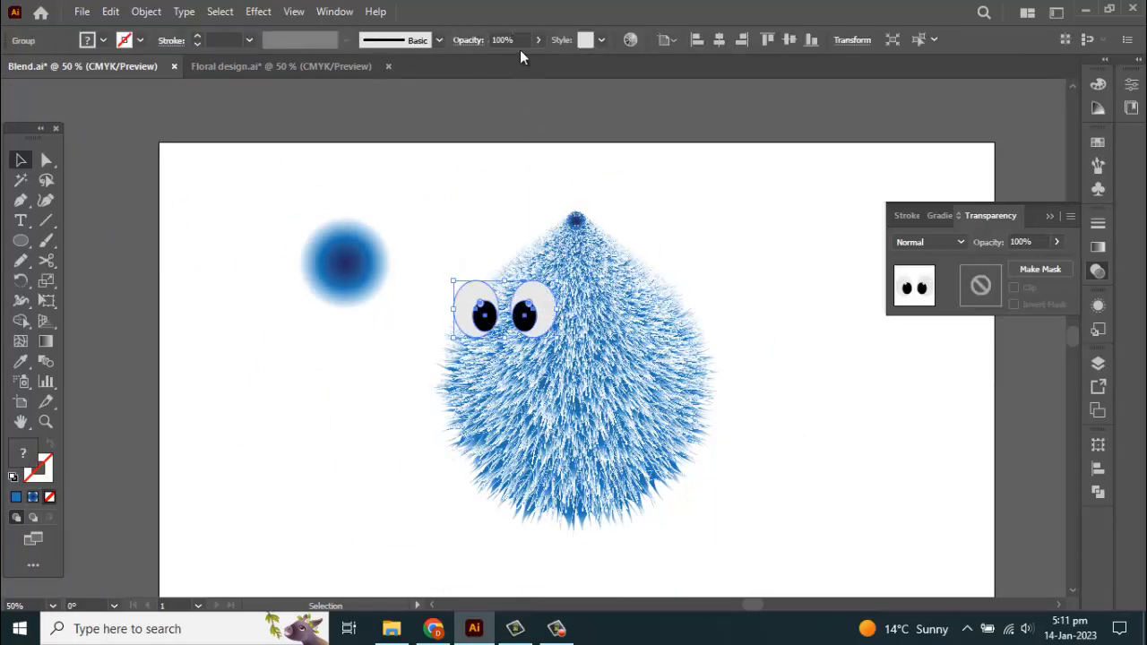
{"action": "left_click", "coordinate": [719, 41]}
{"action": "left_click", "coordinate": [466, 283]}
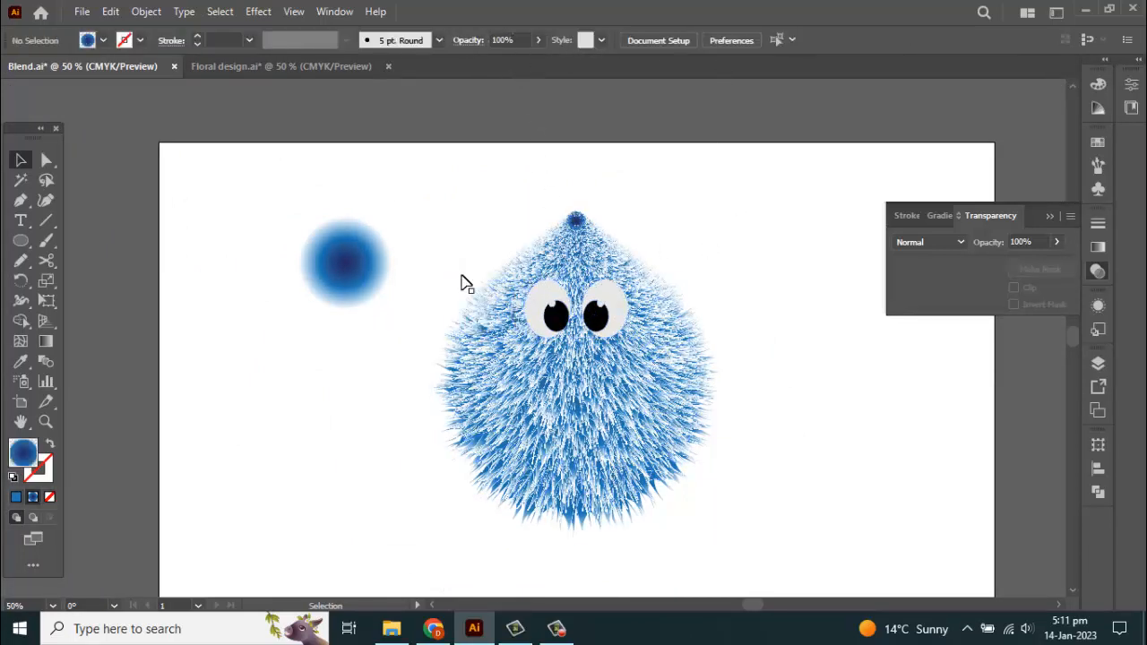
Place the blue gradient circle behind the left eye as a shadow, shrink it and centre it on the eye
{"action": "left_click_drag", "start_coordinate": [344, 269], "coordinate": [551, 319]}
{"action": "scroll", "coordinate": [574, 309], "scroll_direction": "up", "scroll_amount": 4}
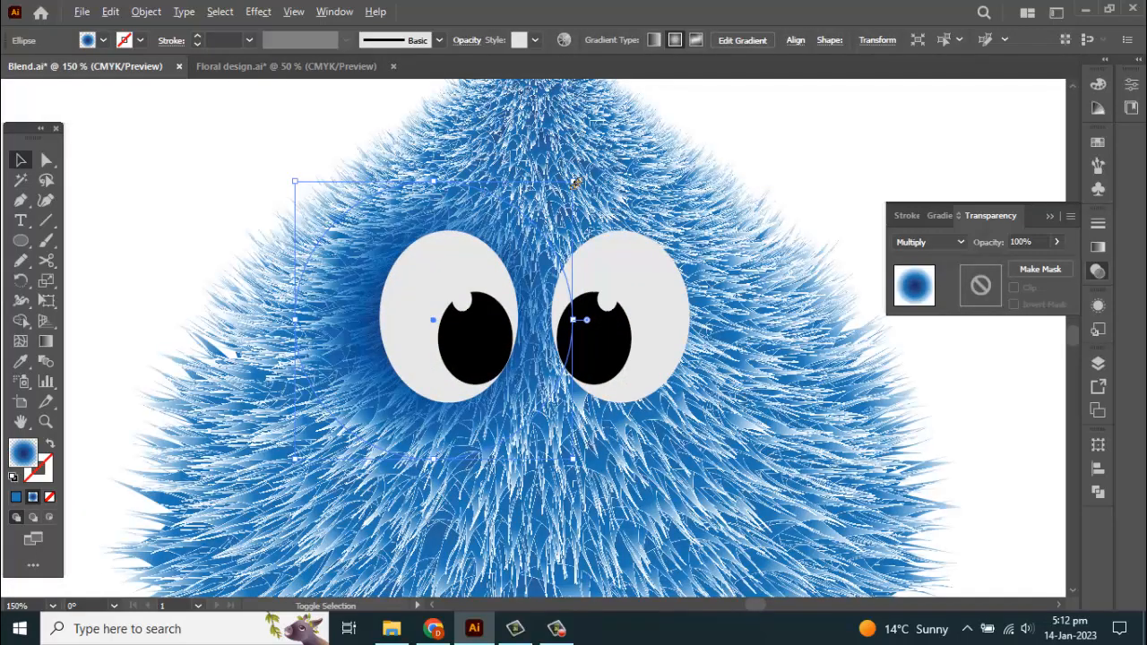
{"action": "left_click_drag", "start_coordinate": [576, 182], "coordinate": [551, 215]}
{"action": "left_click_drag", "start_coordinate": [367, 310], "coordinate": [413, 306]}
{"action": "key", "text": "ctrl+minus"}
{"action": "left_click", "coordinate": [731, 248]}
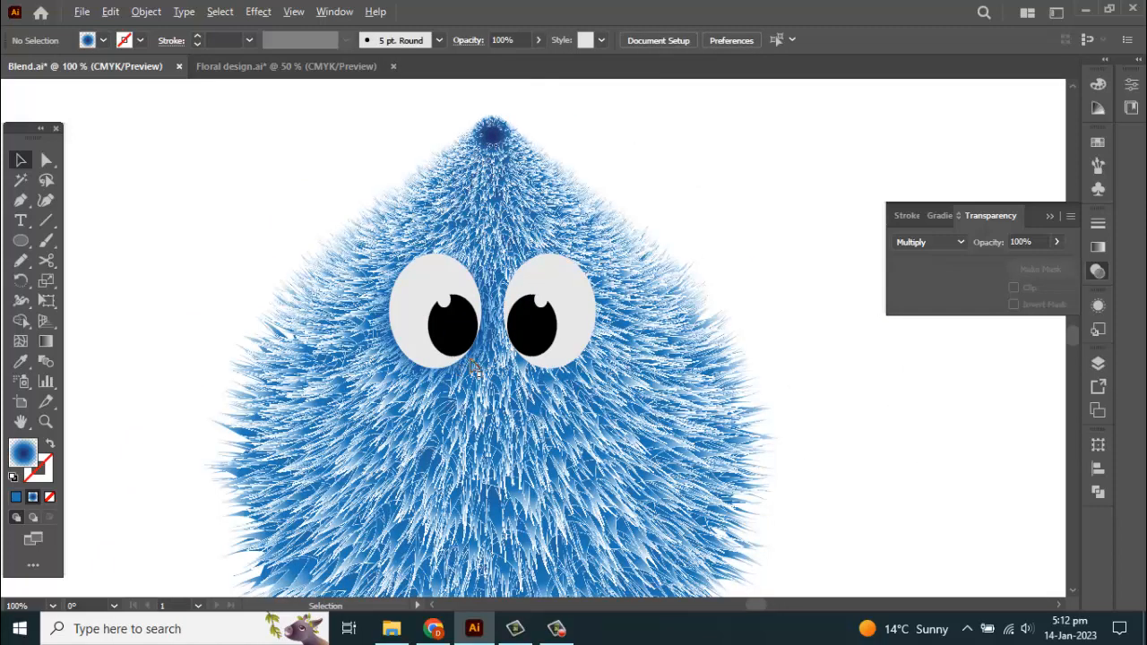
Enlarge the shadow circle behind the left eye slightly, nudge it back into place around the eye and deselect it
{"action": "key", "text": "ctrl+plus"}
{"action": "left_click", "coordinate": [507, 375]}
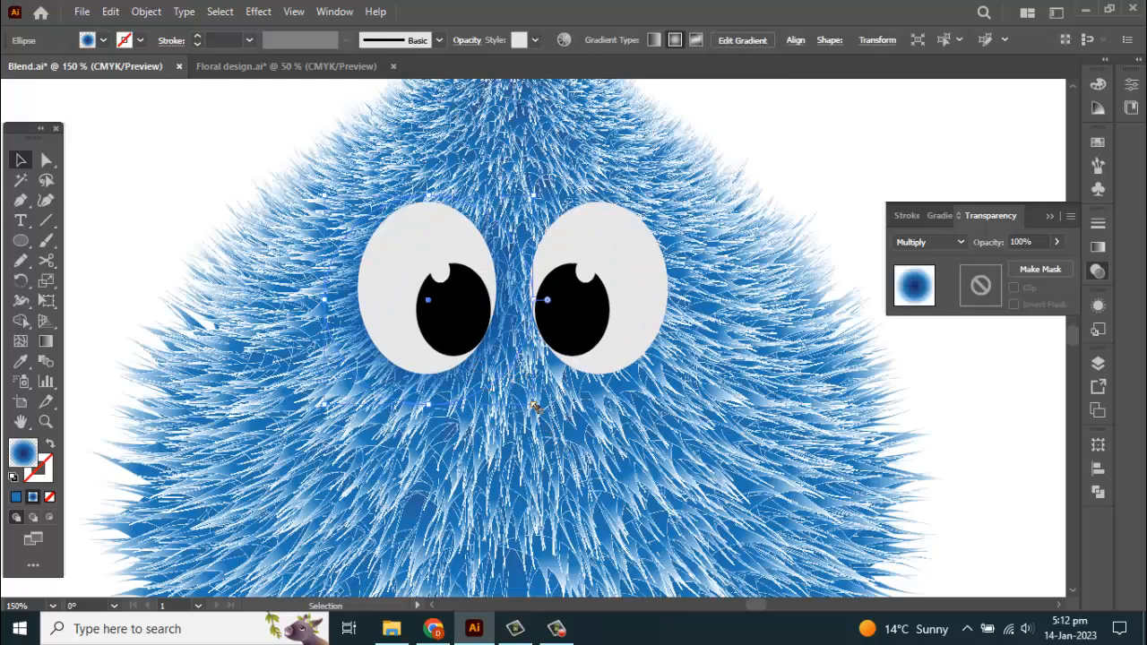
{"action": "left_click_drag", "start_coordinate": [534, 406], "coordinate": [538, 416]}
{"action": "left_click_drag", "start_coordinate": [473, 374], "coordinate": [471, 368]}
{"action": "scroll", "coordinate": [475, 372], "scroll_direction": "down", "scroll_amount": 1}
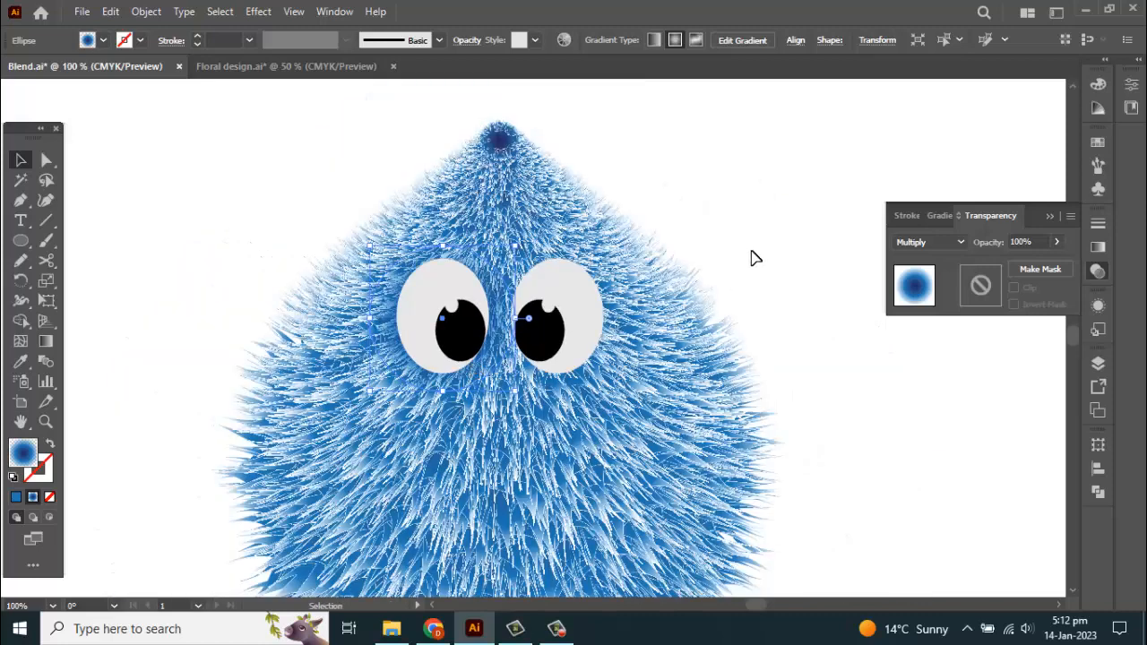
{"action": "left_click", "coordinate": [753, 257]}
Copy the left eye's shadow circle, paste it in front and move the copy behind the right eye as its shadow
{"action": "scroll", "coordinate": [599, 328], "scroll_direction": "up", "scroll_amount": 1}
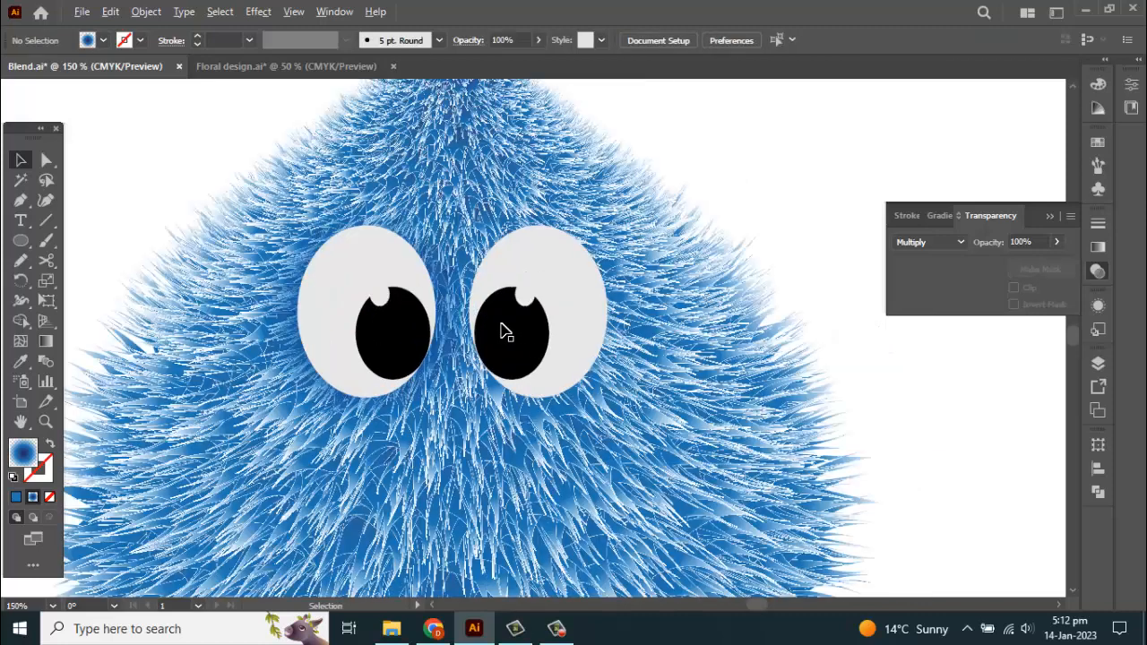
{"action": "left_click", "coordinate": [286, 343]}
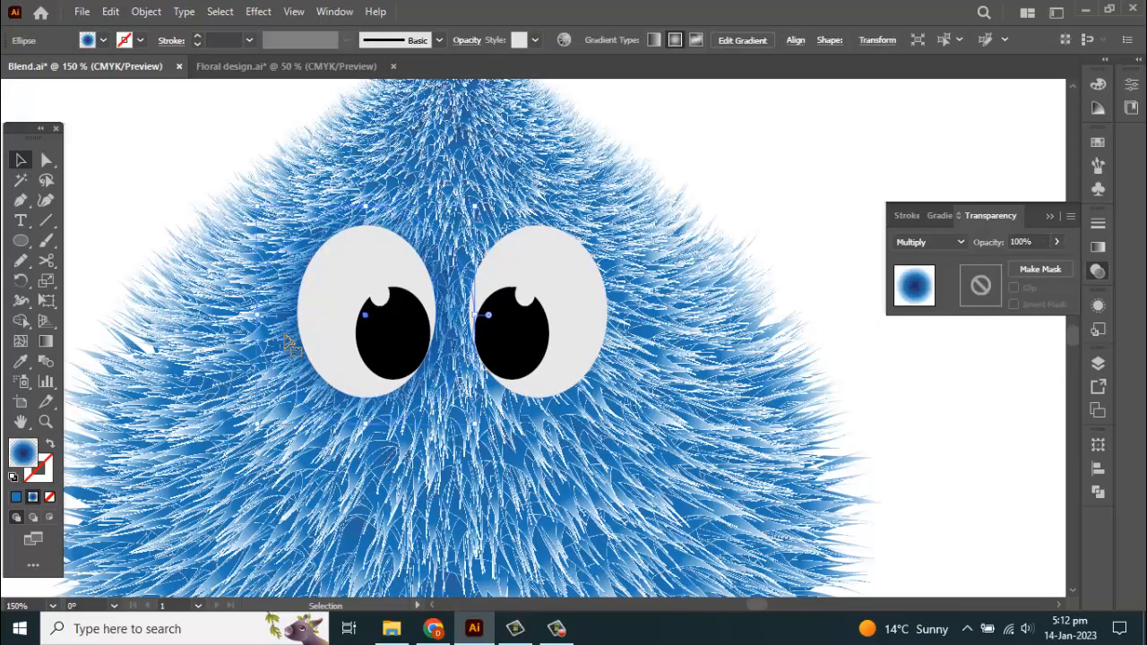
{"action": "left_click", "coordinate": [111, 11]}
{"action": "left_click", "coordinate": [143, 89]}
{"action": "left_click", "coordinate": [110, 12]}
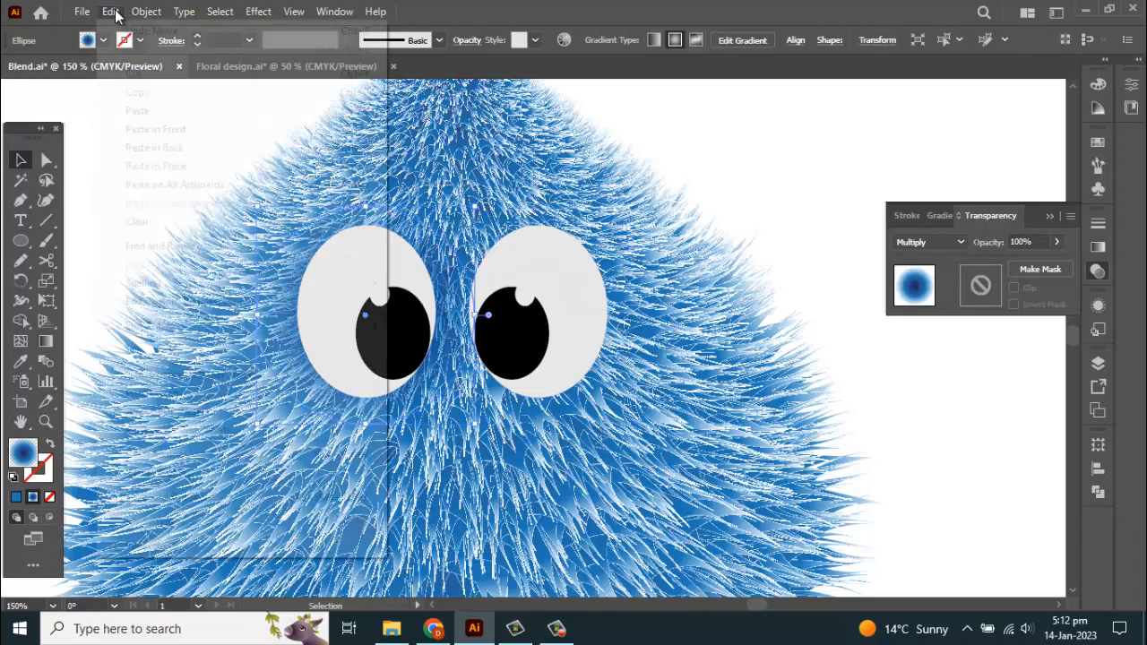
{"action": "left_click", "coordinate": [171, 130]}
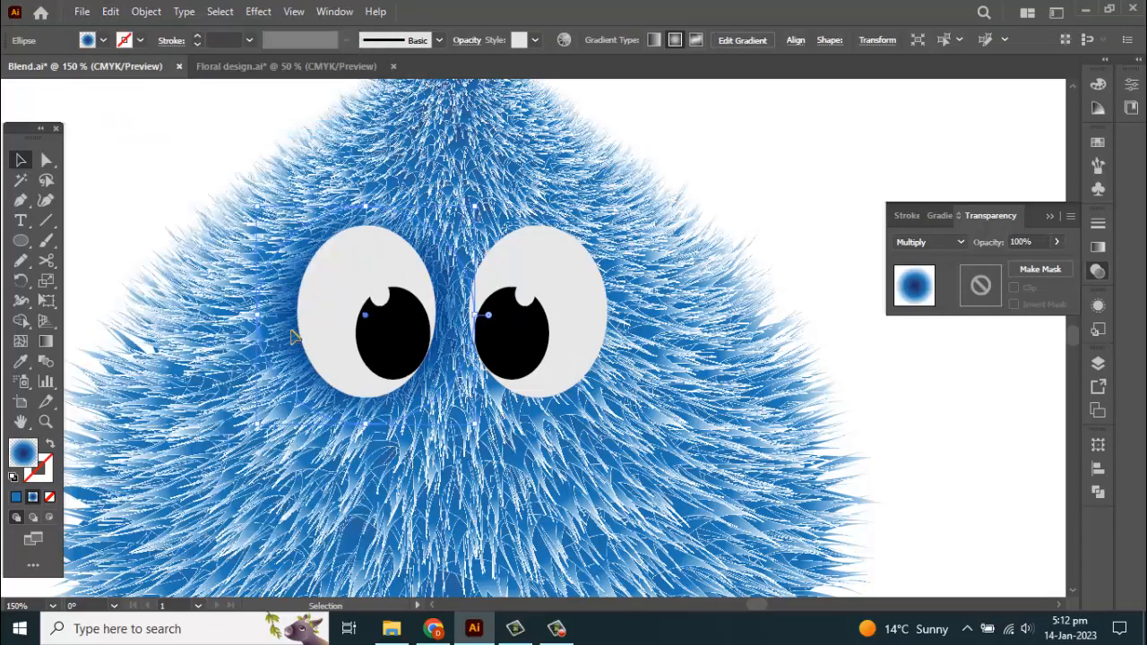
{"action": "left_click_drag", "start_coordinate": [298, 339], "coordinate": [482, 347]}
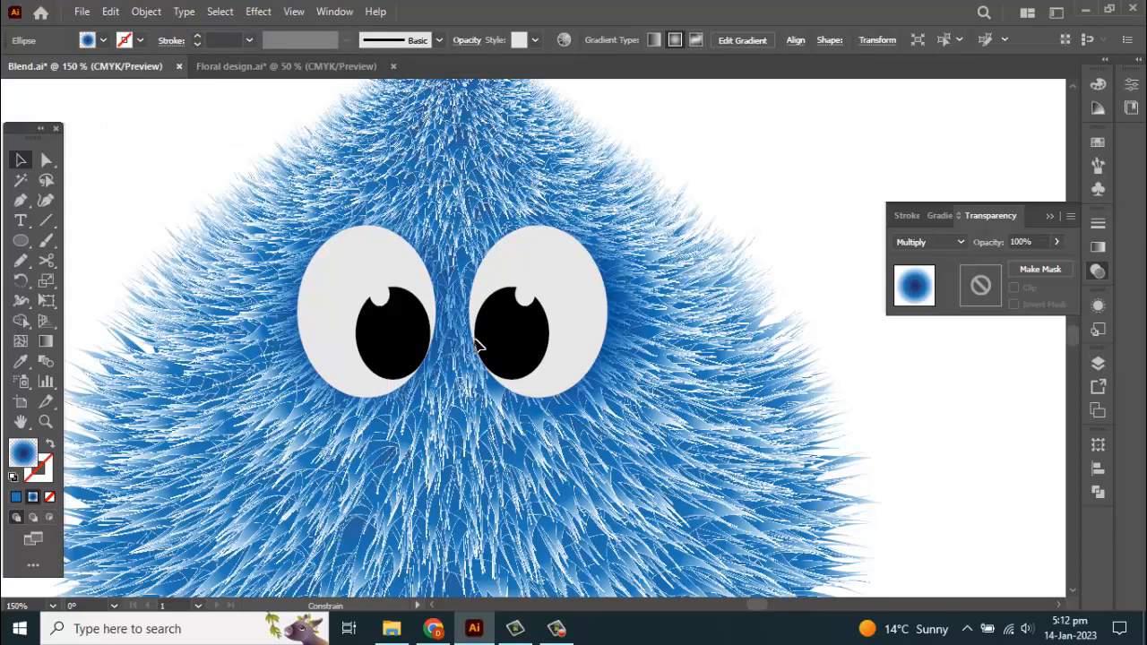
{"action": "left_click_drag", "start_coordinate": [472, 341], "coordinate": [473, 343]}
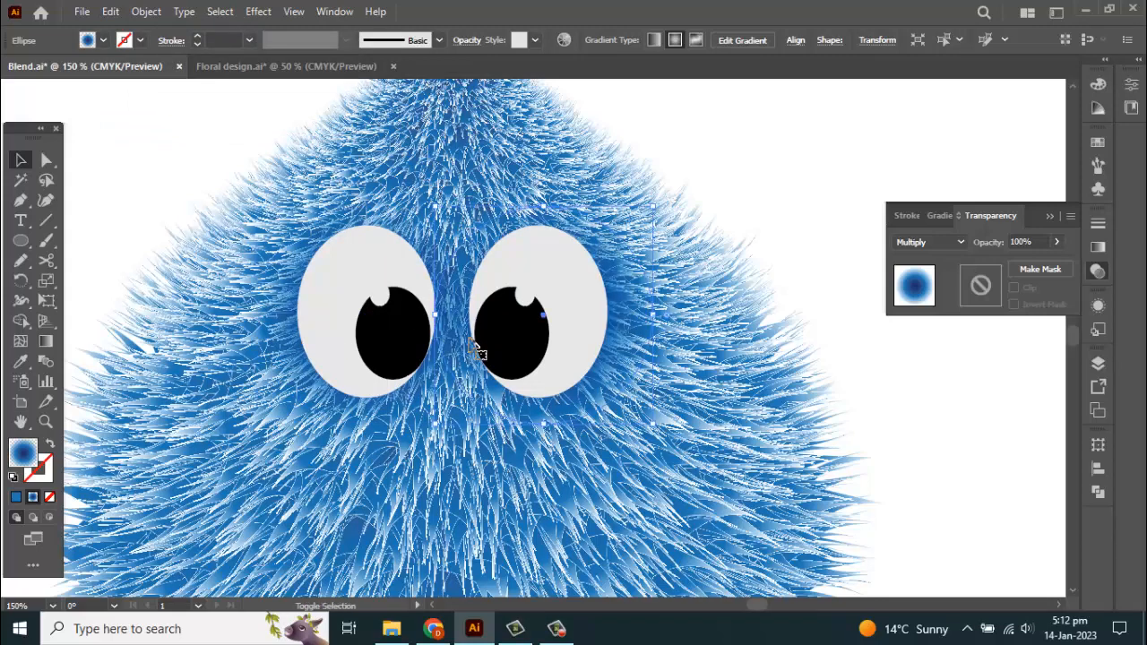
{"action": "left_click", "coordinate": [818, 251]}
{"action": "scroll", "coordinate": [487, 295], "scroll_direction": "down", "scroll_amount": 2}
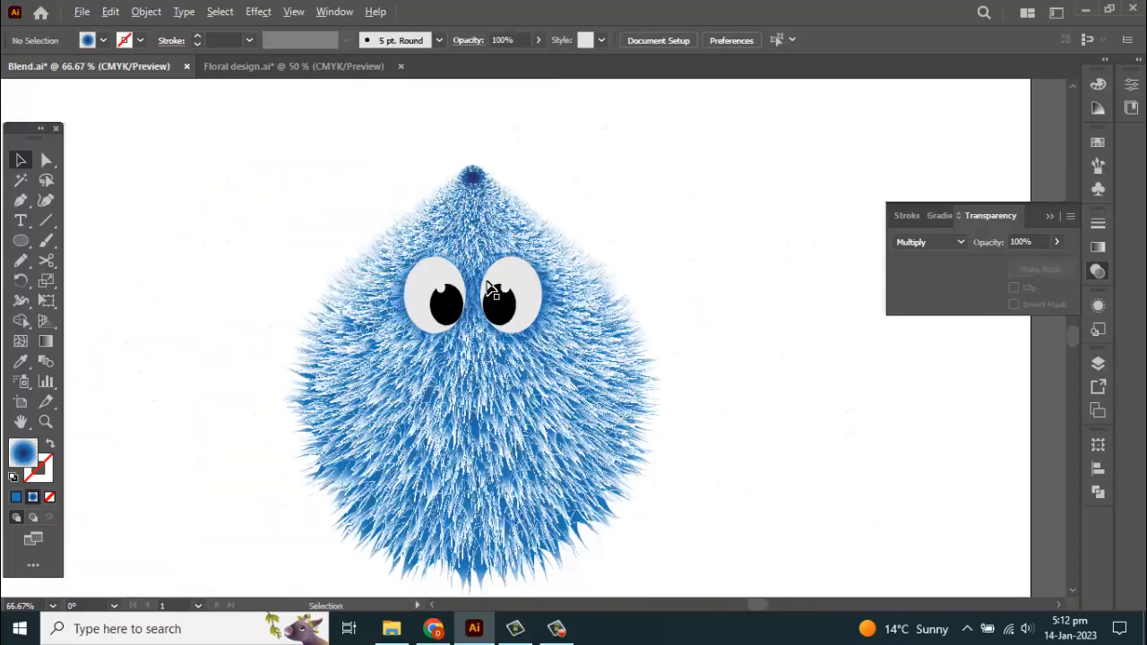
Draw a small upright ellipse on the furry body below the eyes with the Ellipse tool
{"action": "left_click_drag", "start_coordinate": [747, 337], "coordinate": [740, 315]}
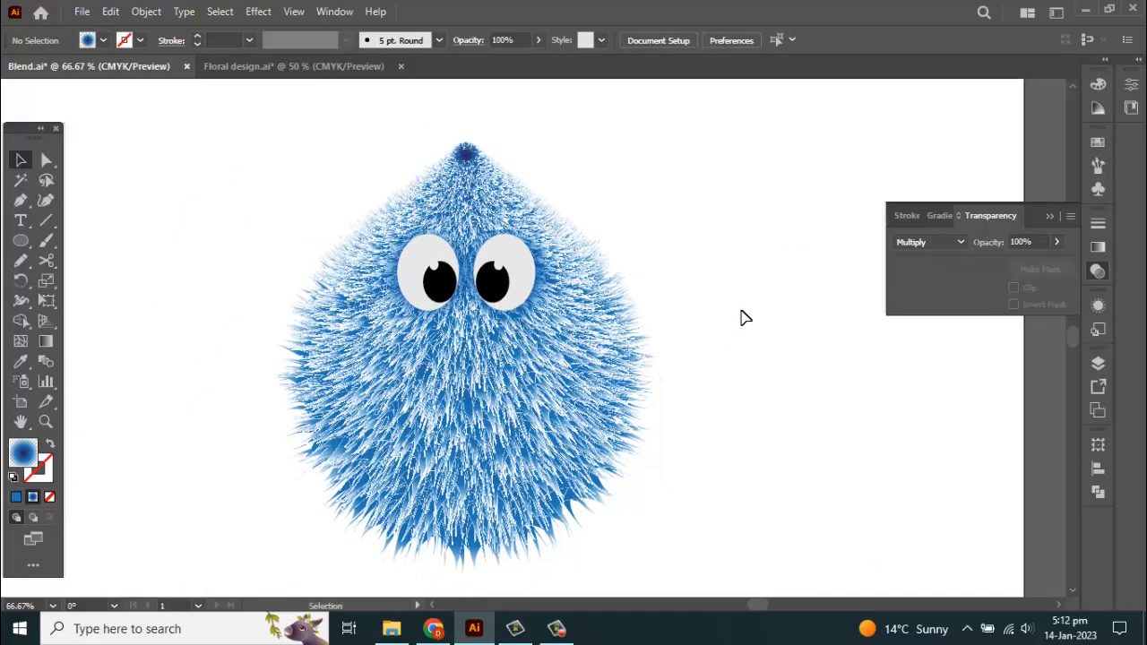
{"action": "left_click", "coordinate": [23, 244]}
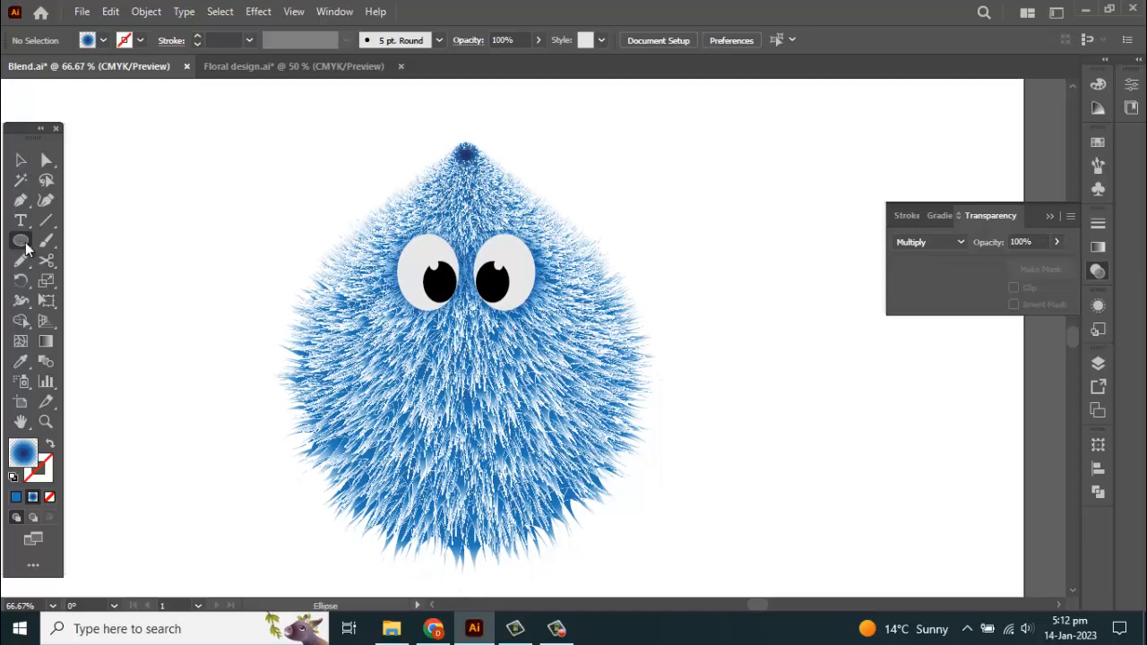
{"action": "left_click_drag", "start_coordinate": [446, 344], "coordinate": [511, 424]}
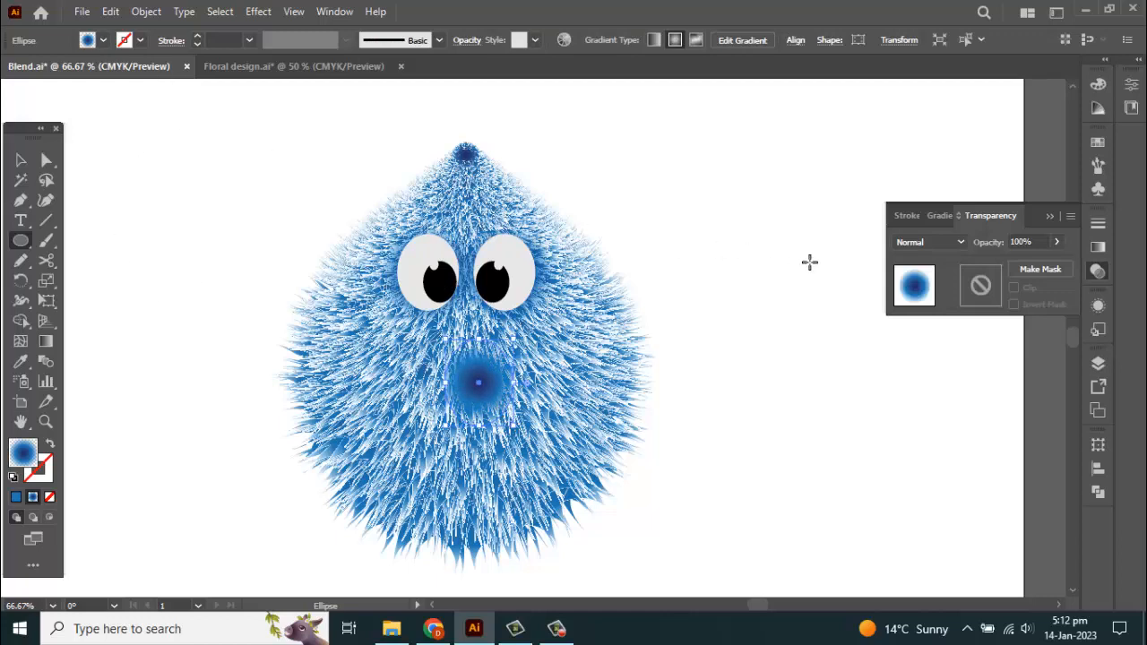
Make the ellipse's radial gradient opaque with only dark and medium blue stops at its ends and the midpoint at 49.6251%
{"action": "left_click", "coordinate": [1099, 248]}
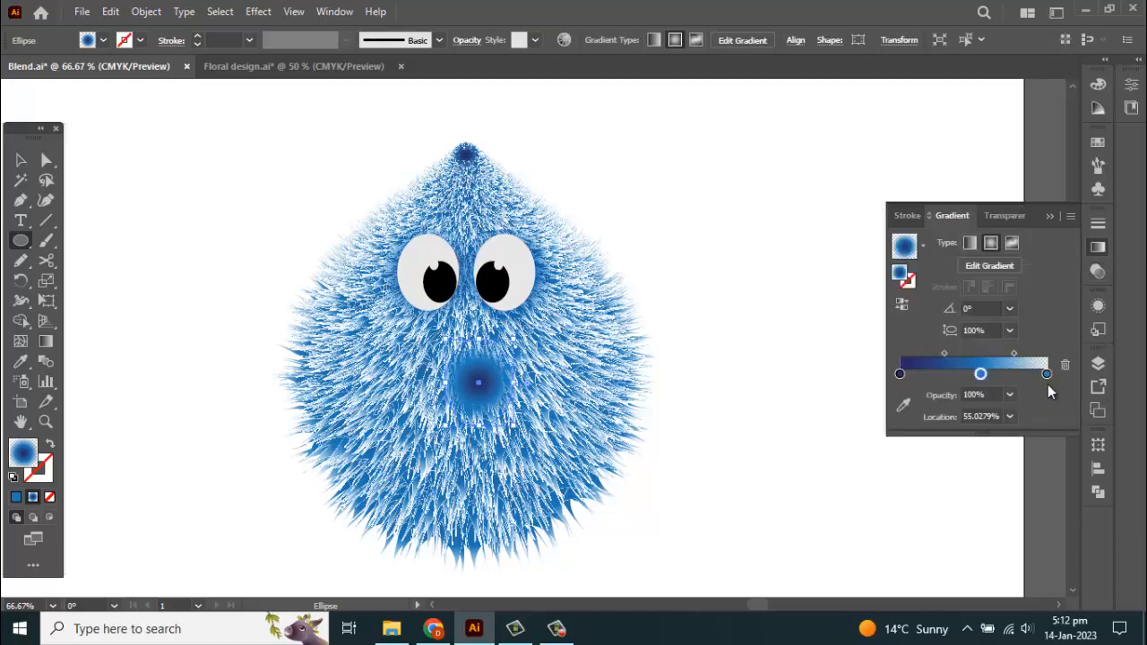
{"action": "mouse_move", "coordinate": [1047, 374]}
{"action": "left_mouse_down"}
{"action": "mouse_move", "coordinate": [989, 389]}
{"action": "mouse_move", "coordinate": [982, 374]}
{"action": "mouse_move", "coordinate": [1046, 374]}
{"action": "left_mouse_up"}
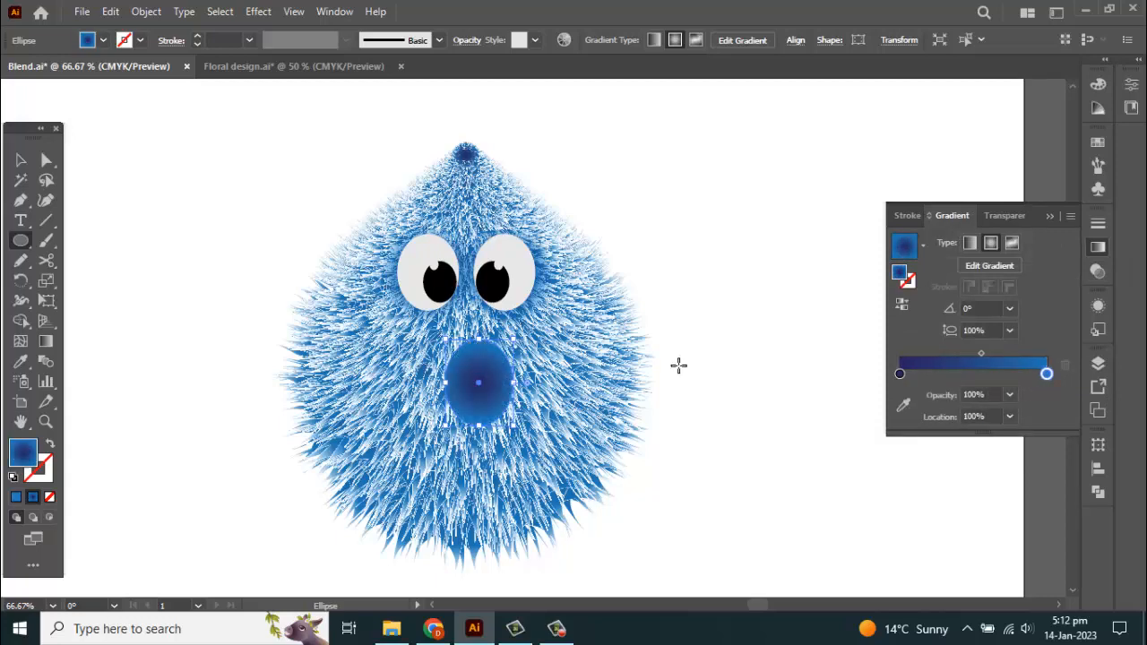
{"action": "scroll", "coordinate": [482, 392], "scroll_direction": "up", "scroll_amount": 2}
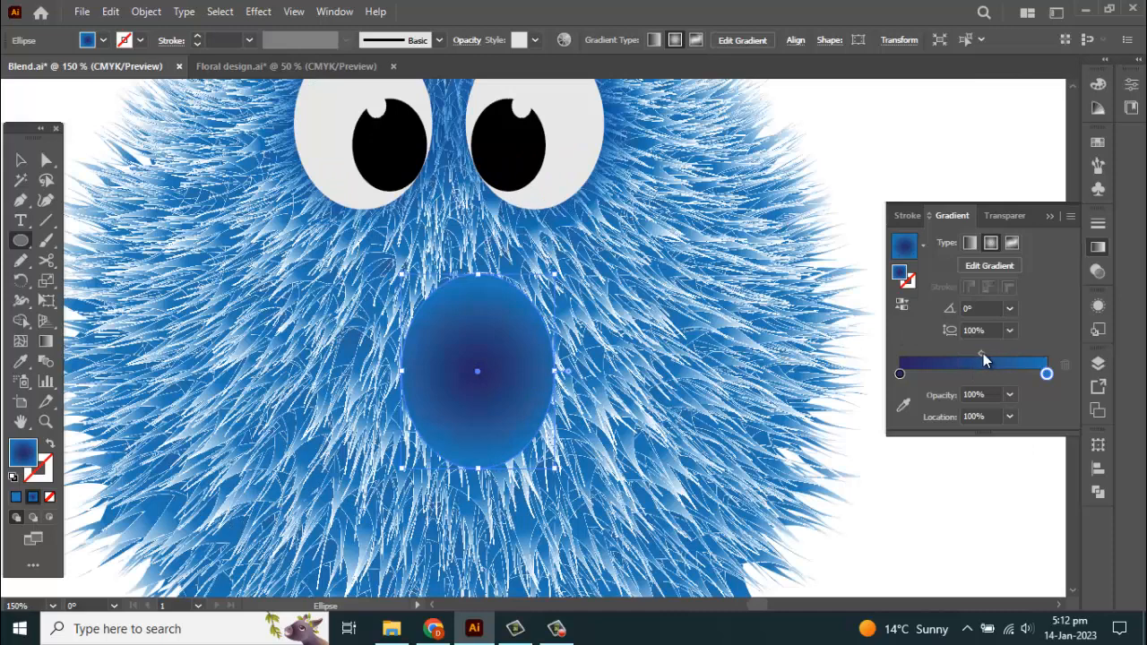
{"action": "left_click_drag", "start_coordinate": [983, 353], "coordinate": [972, 353]}
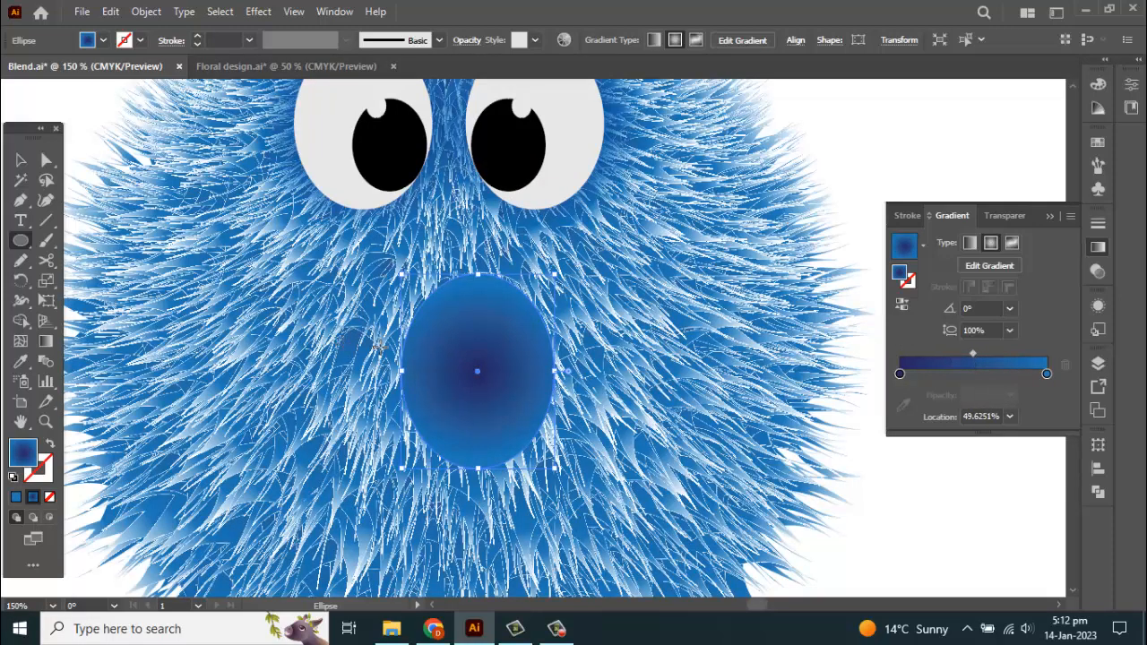
Move the gradient ellipse slightly down and align it to the artboard's horizontal centre
{"action": "key", "text": "v"}
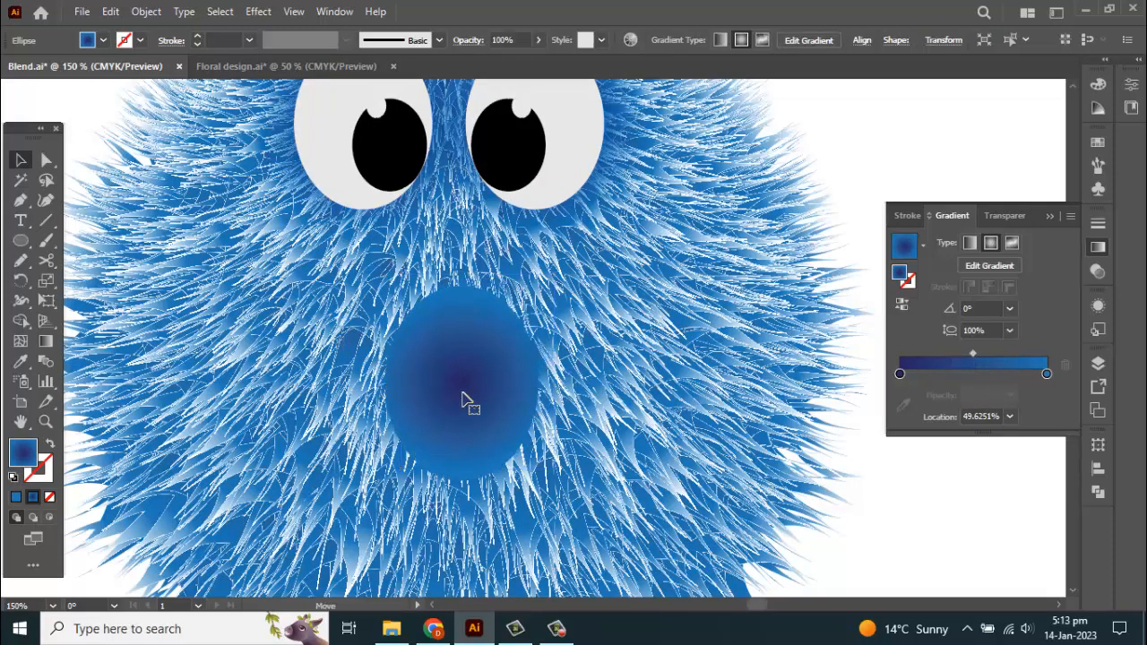
{"action": "scroll", "coordinate": [618, 285], "scroll_direction": "down", "scroll_amount": 1}
{"action": "scroll", "coordinate": [619, 285], "scroll_direction": "down", "scroll_amount": 2}
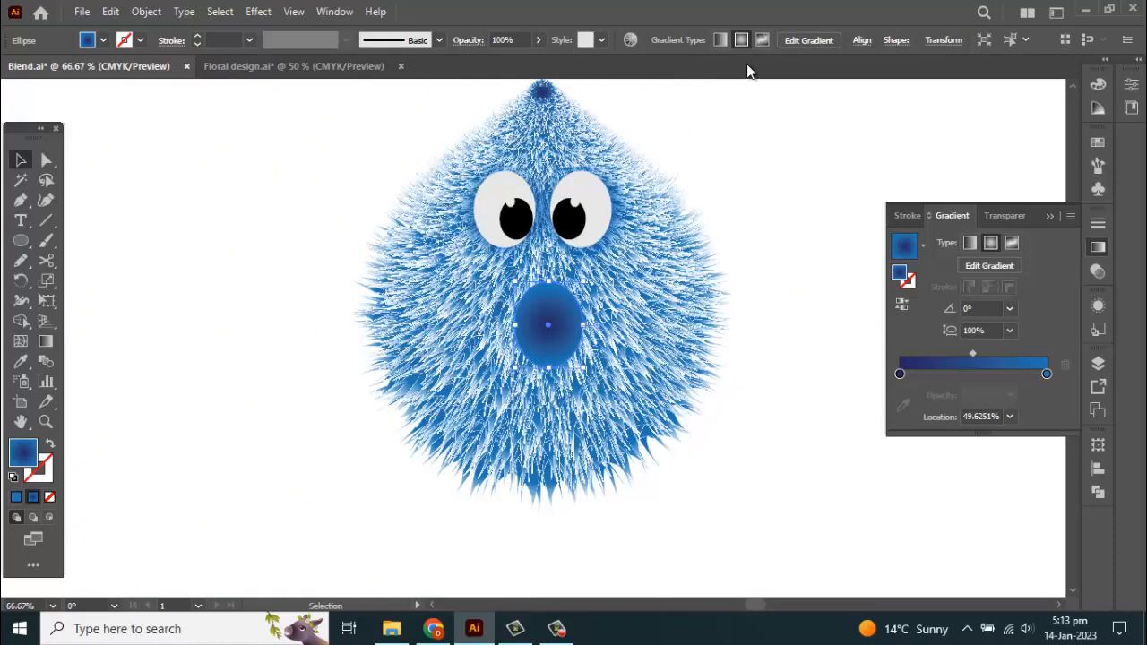
{"action": "left_click", "coordinate": [860, 41]}
{"action": "left_click", "coordinate": [713, 89]}
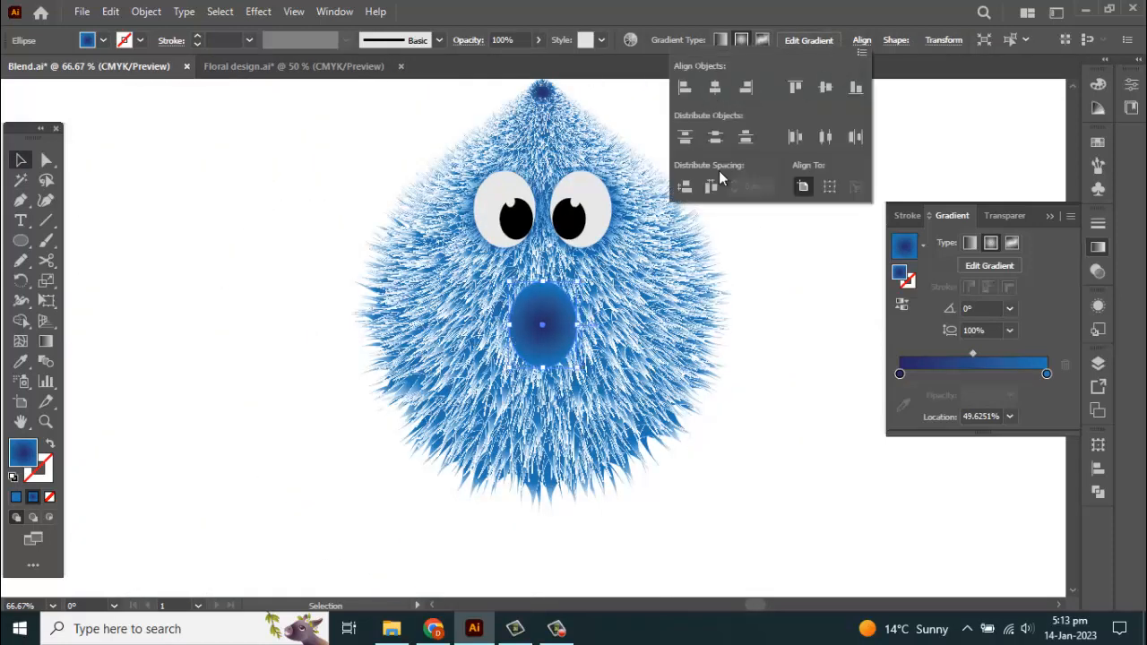
Shrink the gradient ellipse proportionally around its centre and deselect it
{"action": "scroll", "coordinate": [591, 291], "scroll_direction": "up", "scroll_amount": 2}
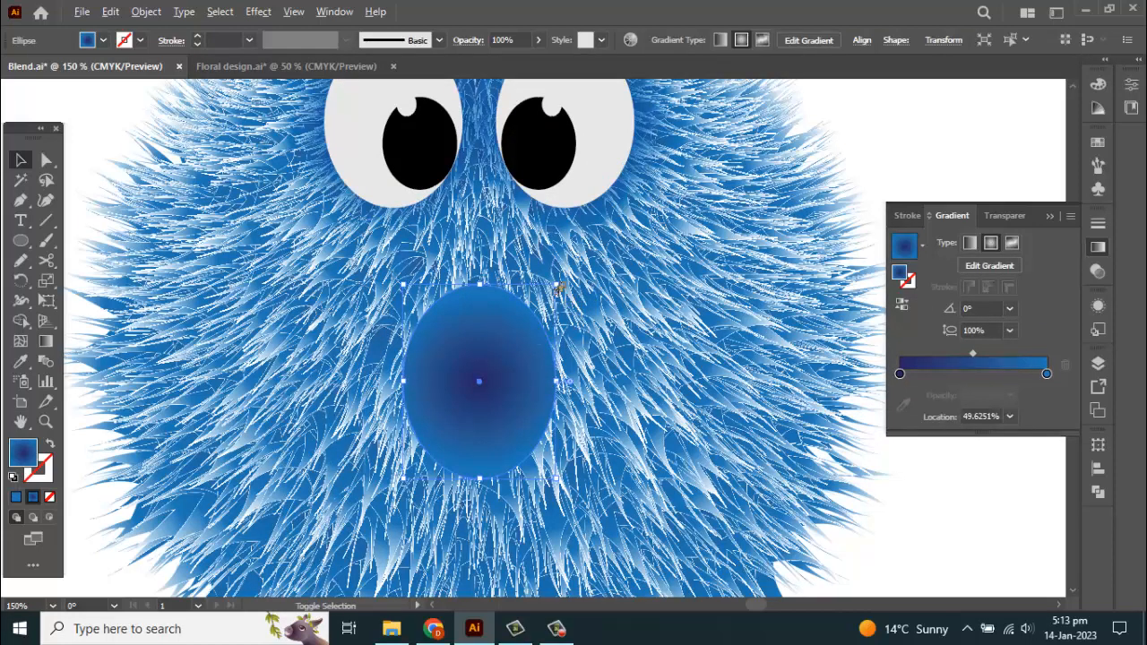
{"action": "left_click_drag", "start_coordinate": [556, 285], "coordinate": [546, 305]}
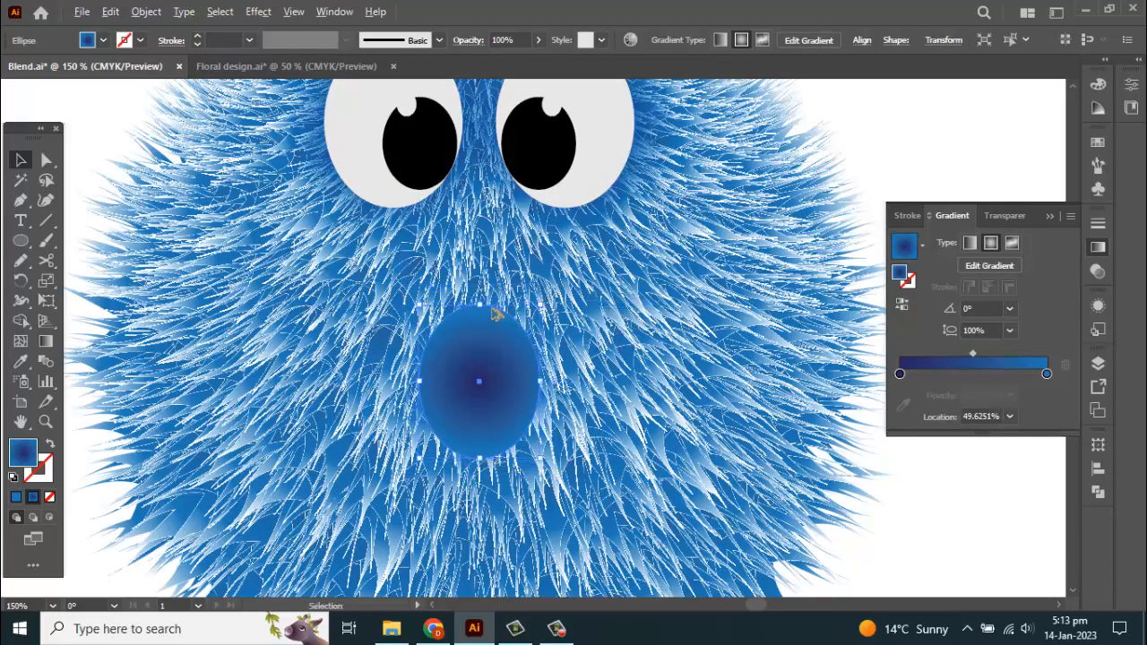
{"action": "scroll", "coordinate": [499, 311], "scroll_direction": "down", "scroll_amount": 2}
{"action": "left_click", "coordinate": [755, 384]}
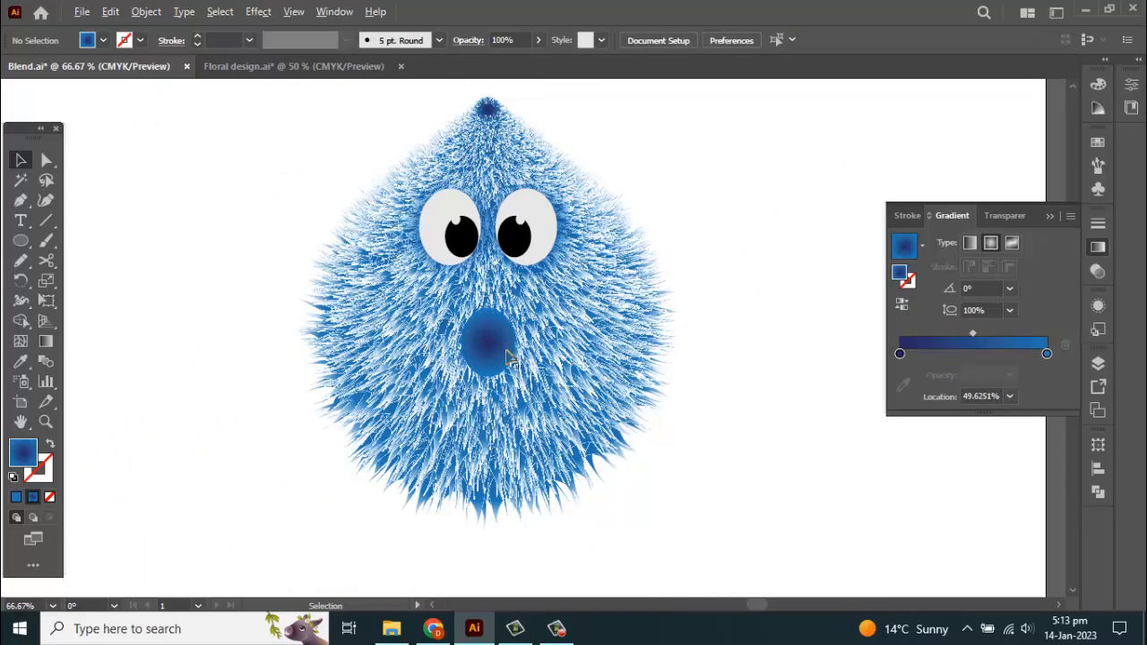
Move the ellipse lower on the body, shorten it slightly, enlarge it proportionally and adjust its position
{"action": "scroll", "coordinate": [488, 319], "scroll_direction": "up", "scroll_amount": 2}
{"action": "left_click_drag", "start_coordinate": [503, 375], "coordinate": [502, 414]}
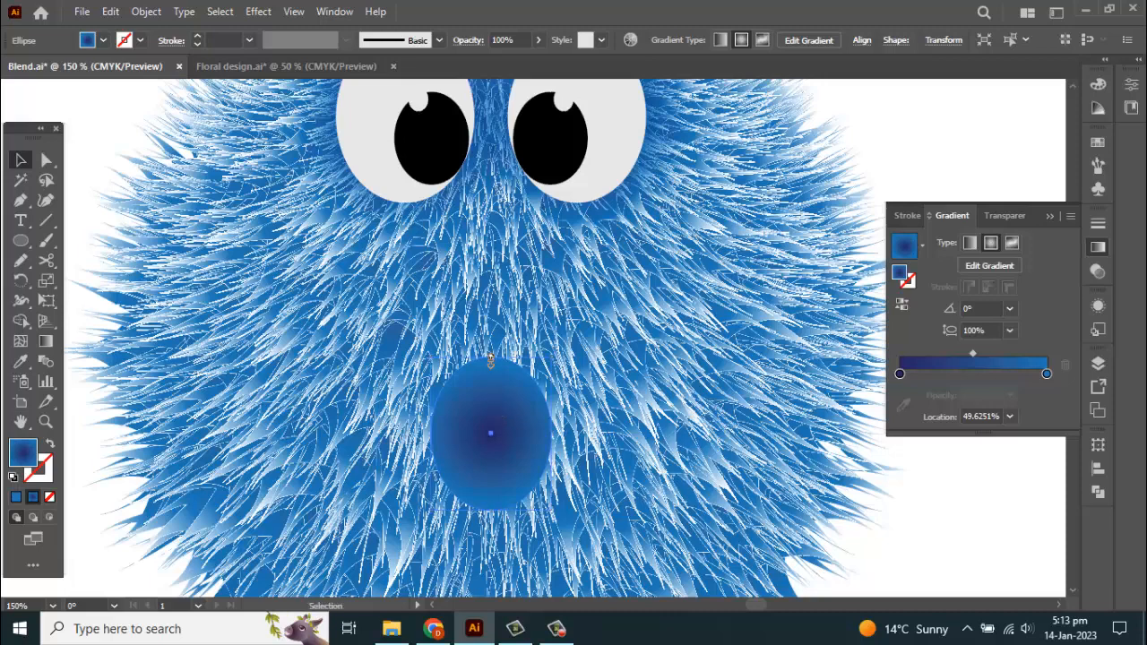
{"action": "left_click_drag", "start_coordinate": [491, 360], "coordinate": [491, 367]}
{"action": "scroll", "coordinate": [429, 351], "scroll_direction": "down", "scroll_amount": 1}
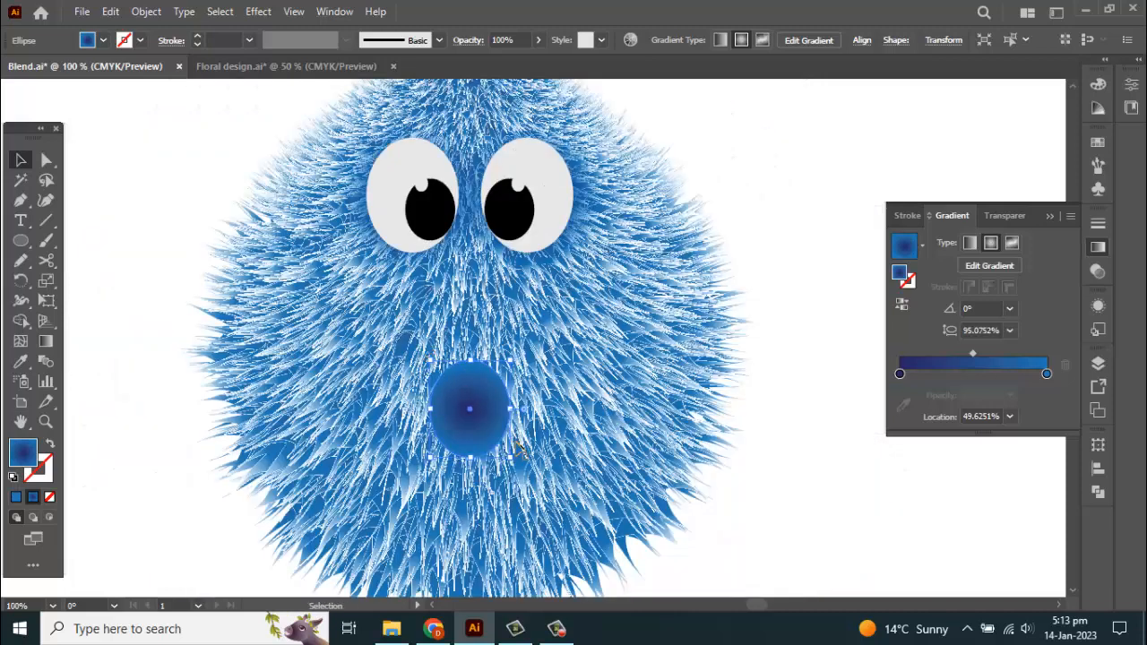
{"action": "left_click_drag", "start_coordinate": [511, 457], "coordinate": [521, 466]}
{"action": "left_click_drag", "start_coordinate": [478, 418], "coordinate": [478, 415]}
{"action": "scroll", "coordinate": [475, 402], "scroll_direction": "down", "scroll_amount": 1}
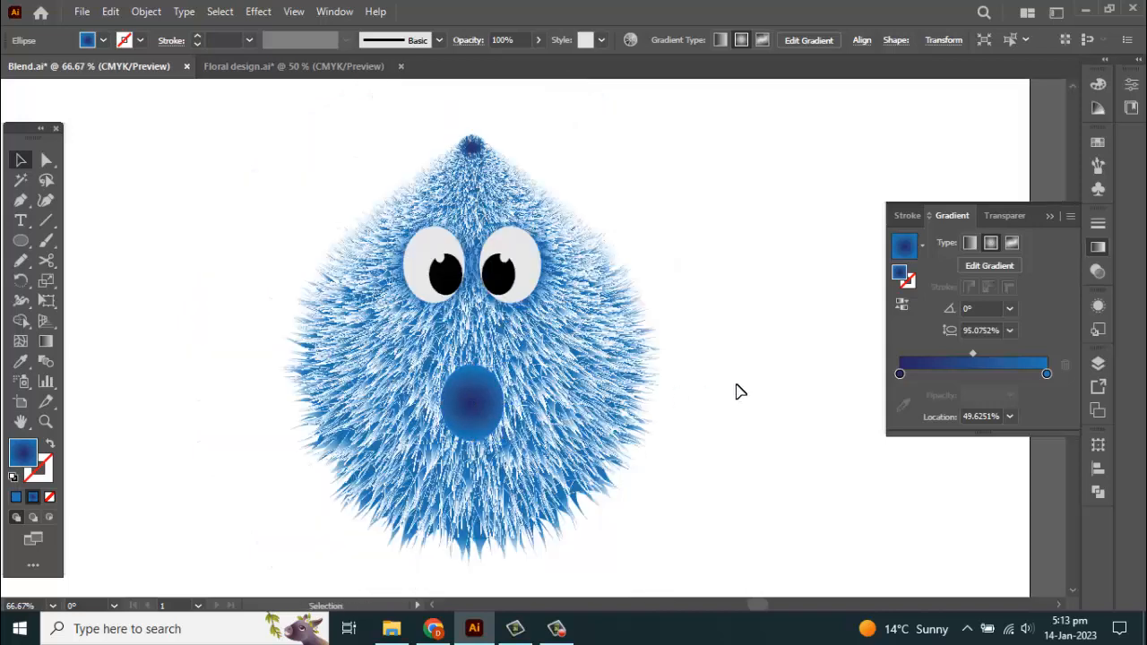
{"action": "left_click", "coordinate": [737, 385]}
Select the furry body, eyes, shadows and gradient ellipse together and group them
{"action": "scroll", "coordinate": [722, 373], "scroll_direction": "down", "scroll_amount": 1}
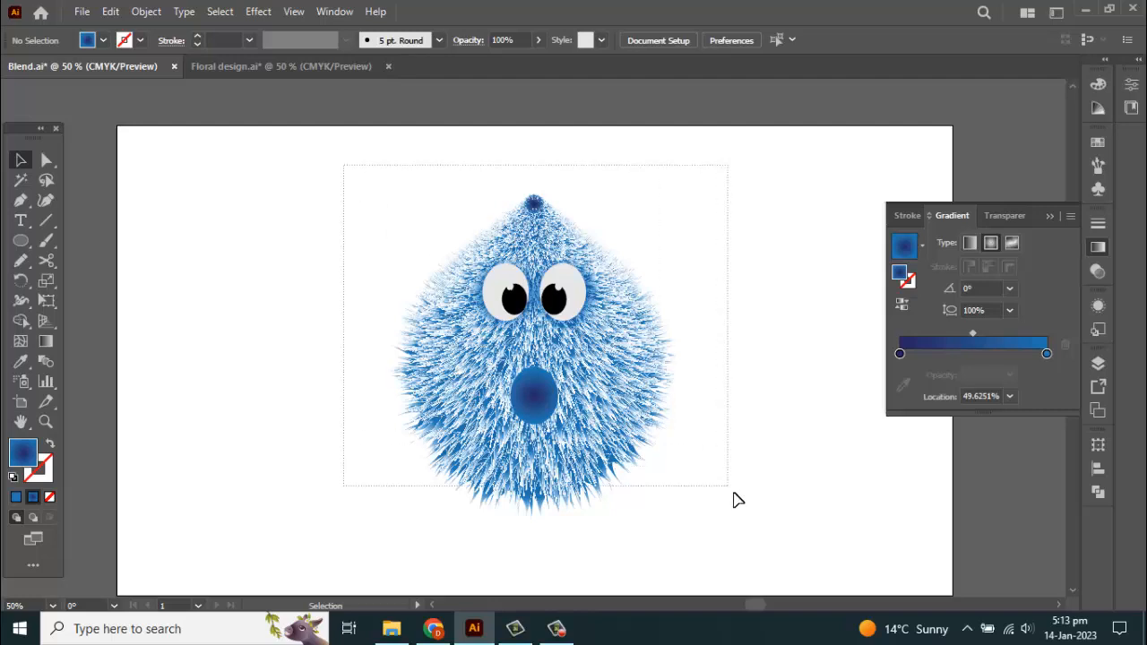
{"action": "left_click_drag", "start_coordinate": [735, 499], "coordinate": [567, 400]}
{"action": "right_click", "coordinate": [567, 395]}
{"action": "left_click", "coordinate": [627, 251]}
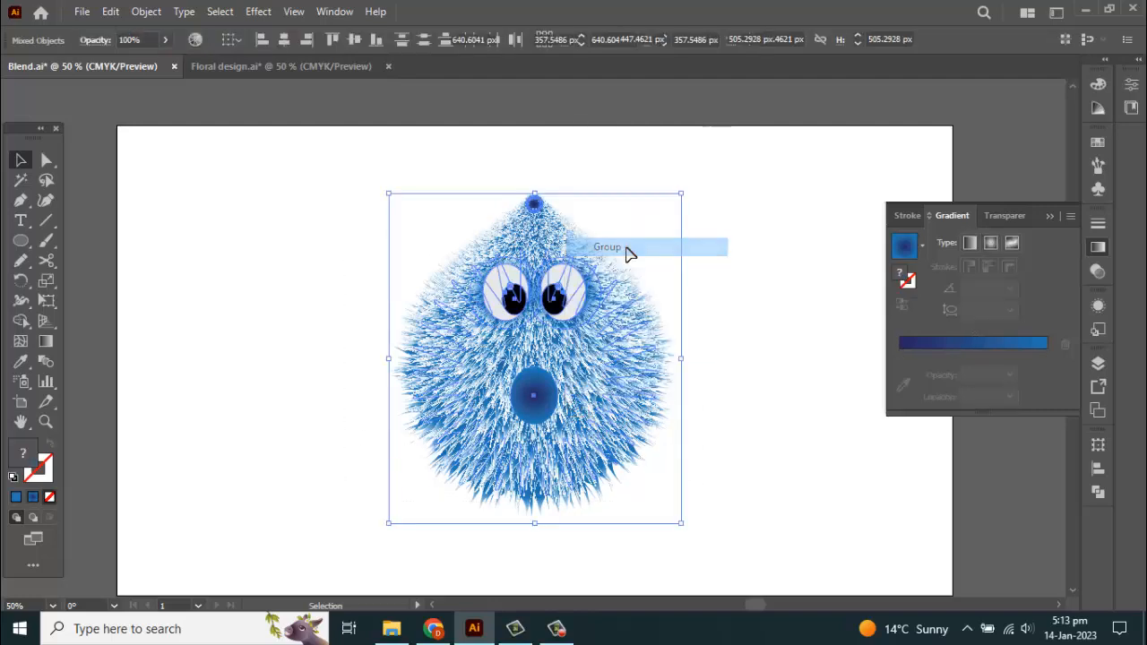
Align the grouped character to the artboard's vertical and horizontal centre and deselect it
{"action": "left_click", "coordinate": [356, 40]}
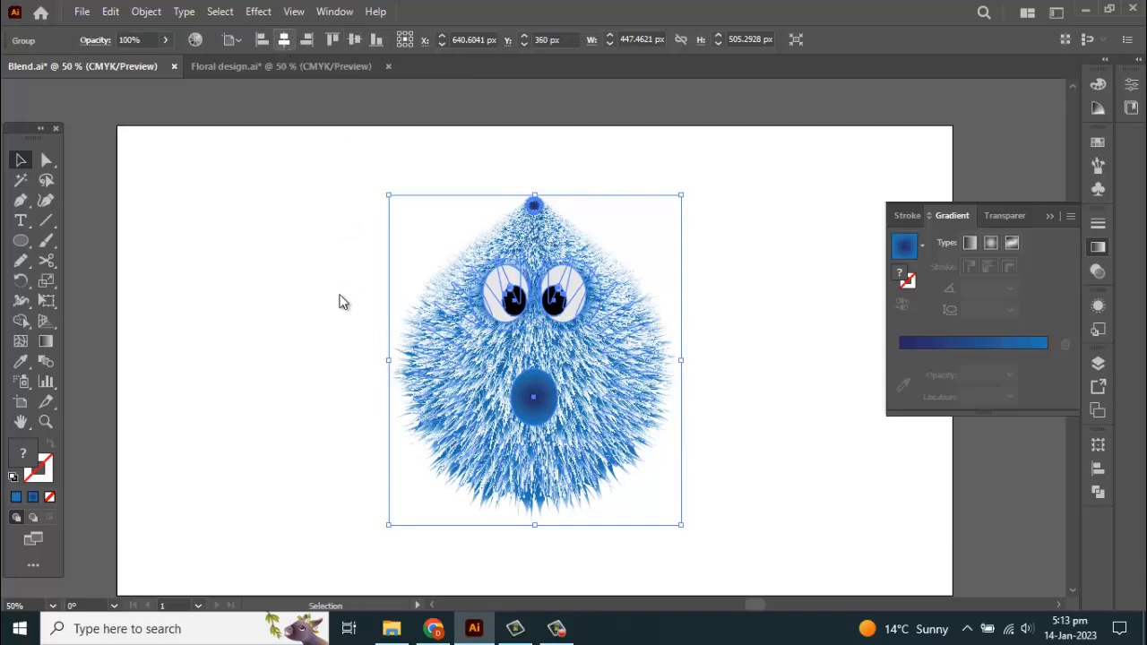
{"action": "left_click", "coordinate": [336, 329]}
{"action": "scroll", "coordinate": [359, 333], "scroll_direction": "down", "scroll_amount": 1}
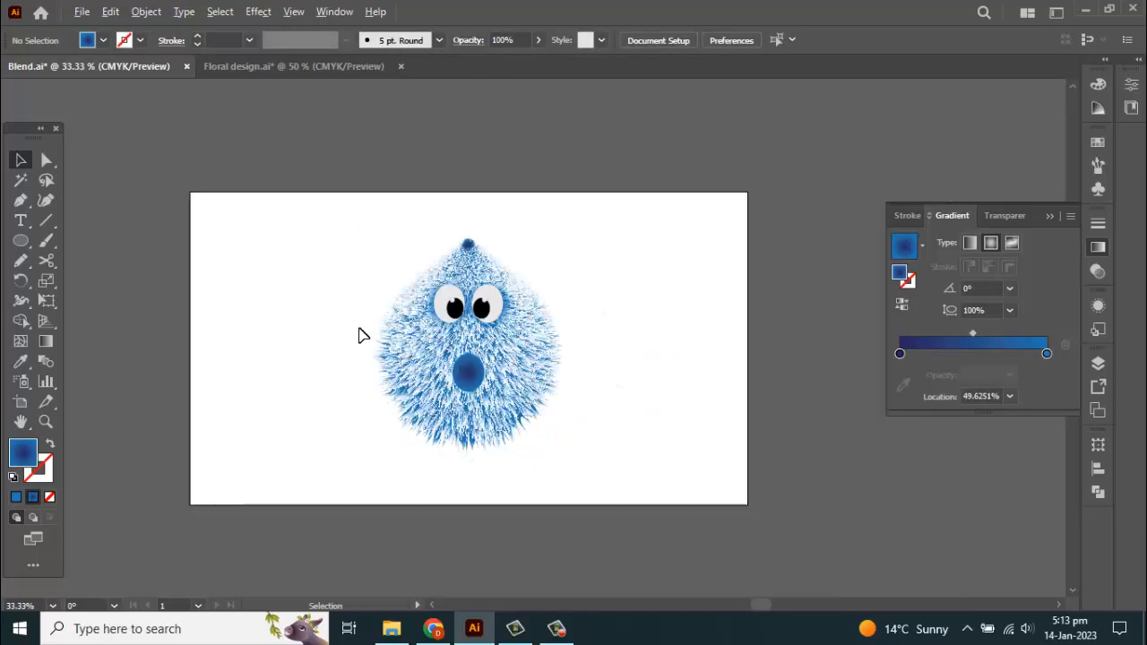
Enlarge the grouped character slightly and proportionally around its centre, and deselect it
{"action": "scroll", "coordinate": [514, 381], "scroll_direction": "up", "scroll_amount": 1}
{"action": "left_click", "coordinate": [507, 377]}
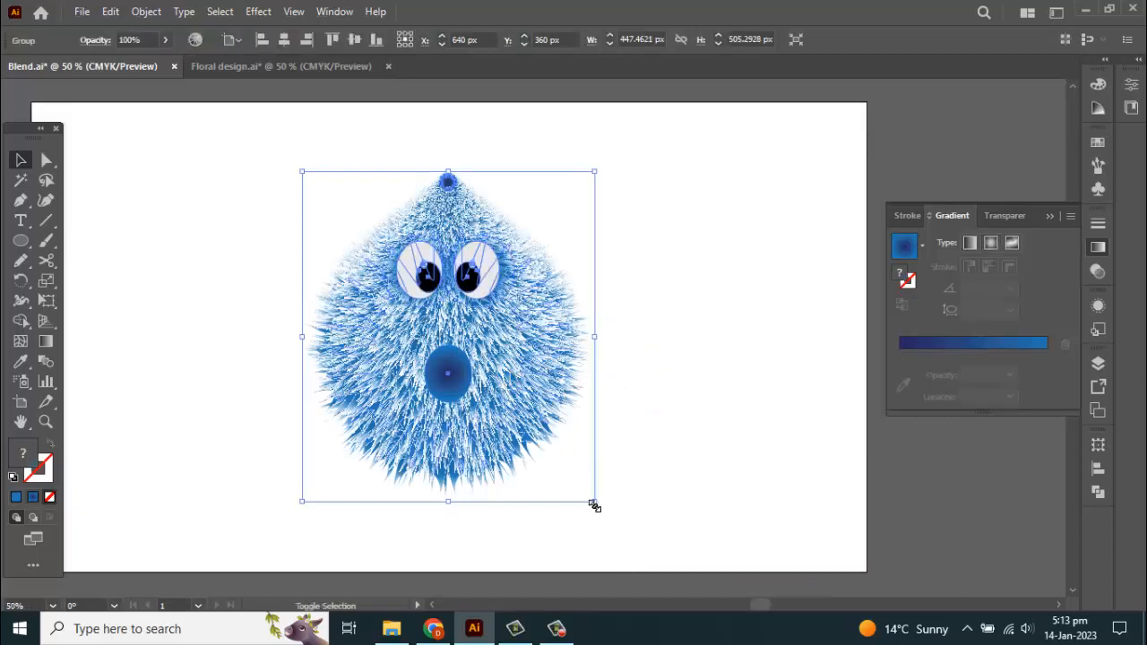
{"action": "left_click_drag", "start_coordinate": [593, 504], "coordinate": [613, 524]}
{"action": "left_click", "coordinate": [666, 442]}
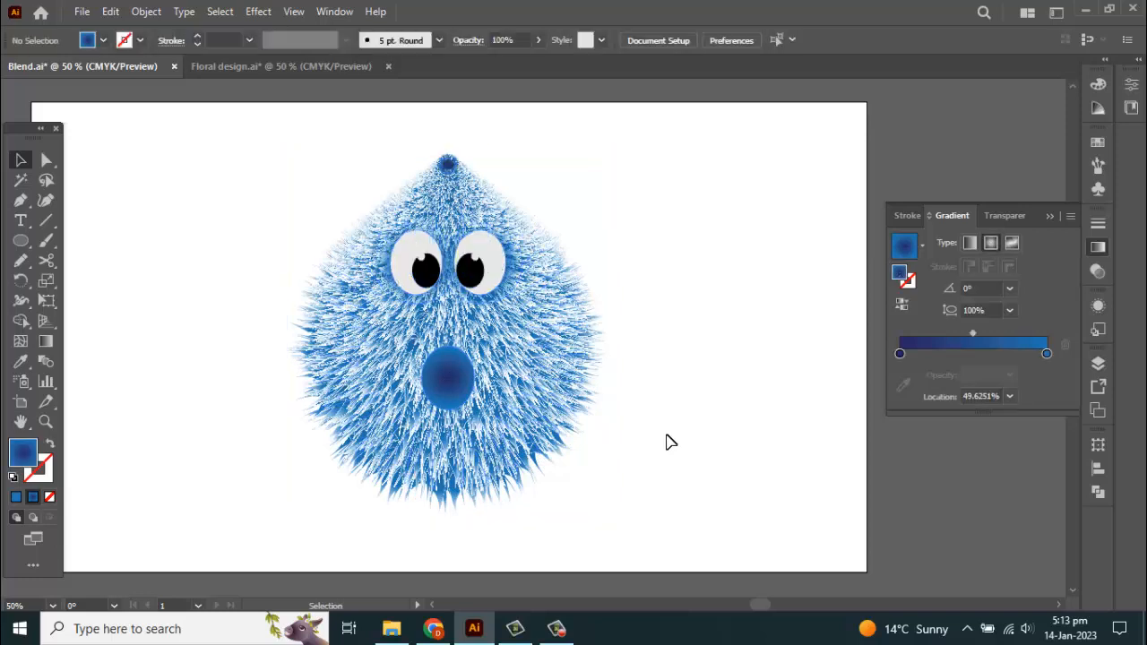